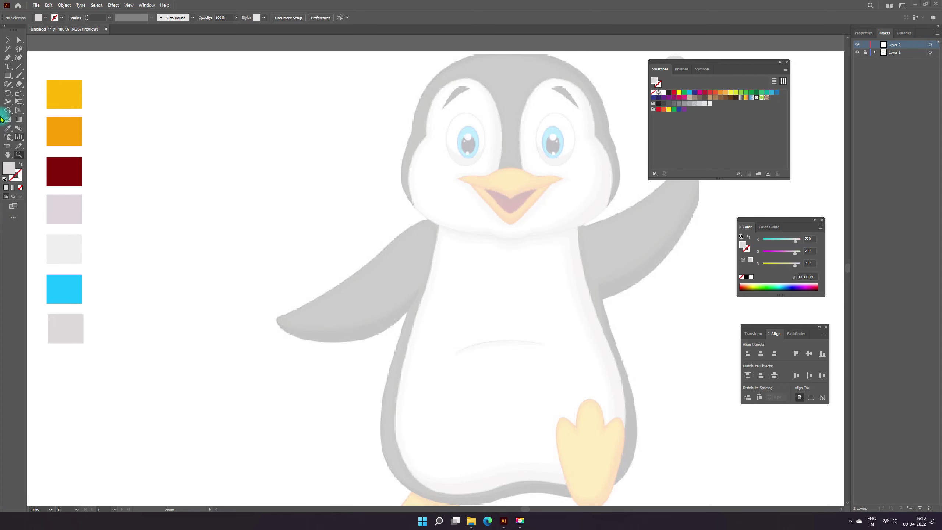
Set a black stroke with no fill, the 3 pt. Oval brush and Width Profile 5
click(62, 17)
click(21, 30)
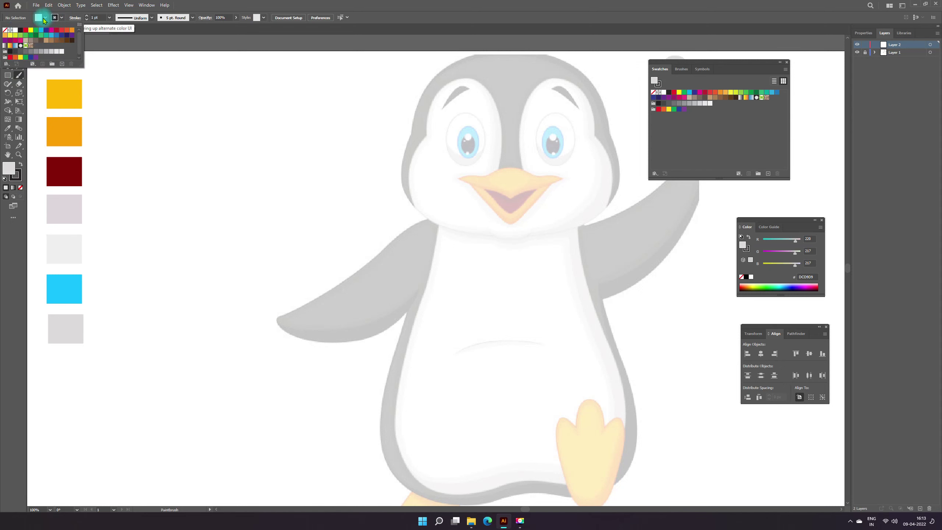
click(4, 30)
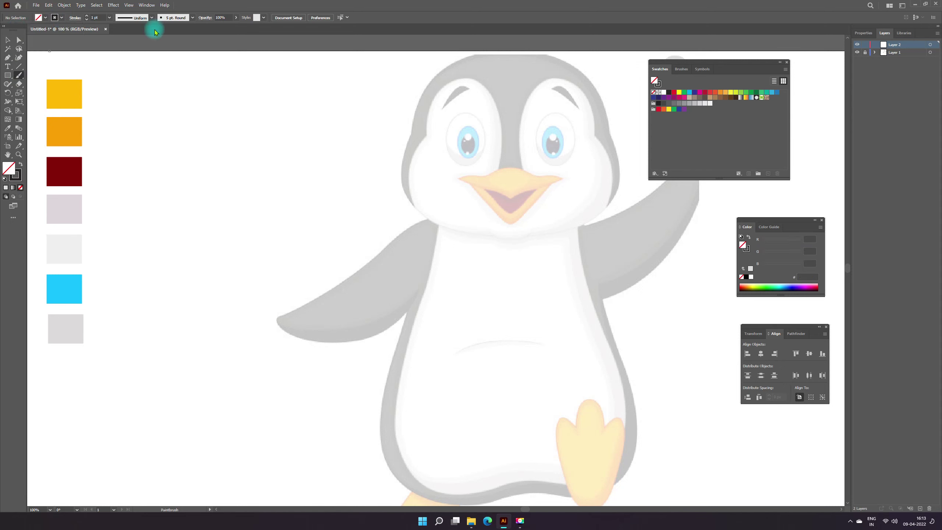
click(193, 18)
click(150, 34)
click(152, 17)
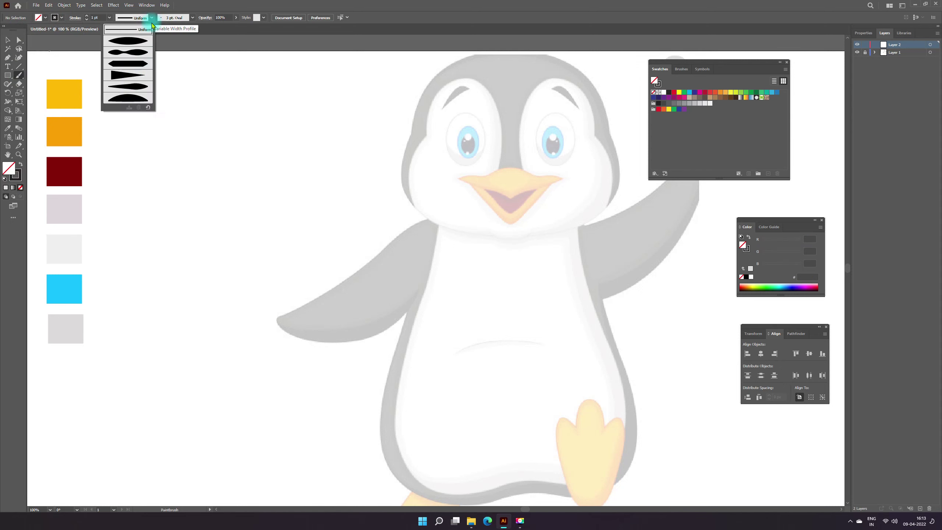
click(131, 86)
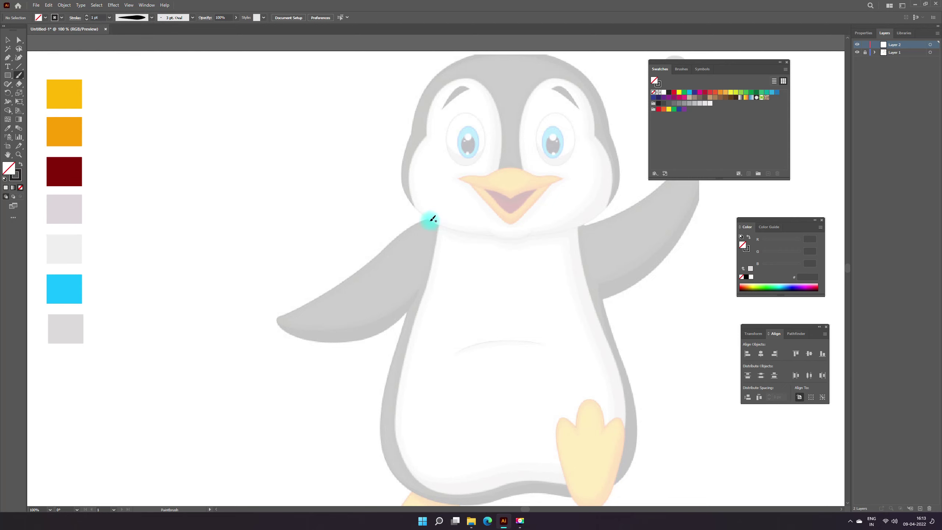
Trace the left wing's outer edge and close it along the inner edge
mouse_move(408, 227)
mouse_down()
mouse_move(280, 314)
mouse_move(284, 330)
mouse_move(368, 335)
mouse_up()
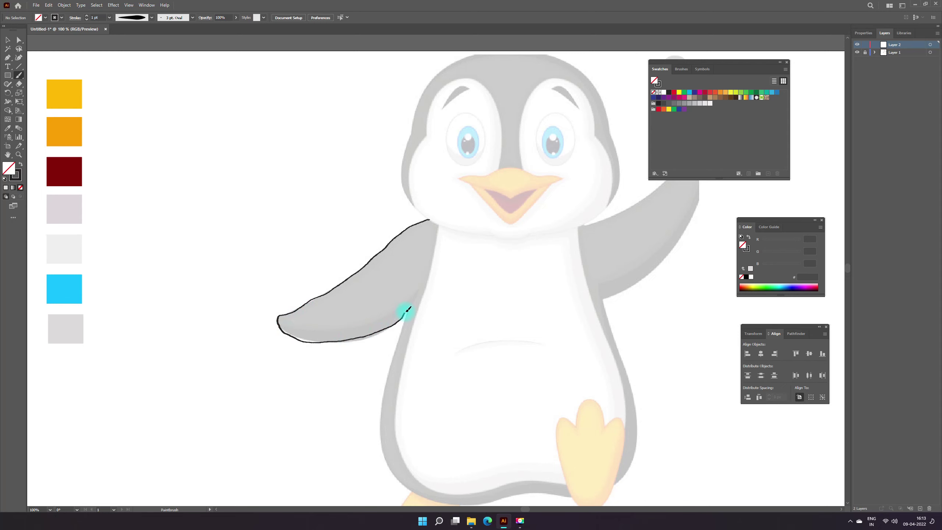
mouse_move(412, 306)
mouse_down()
mouse_move(441, 255)
mouse_move(431, 218)
mouse_up()
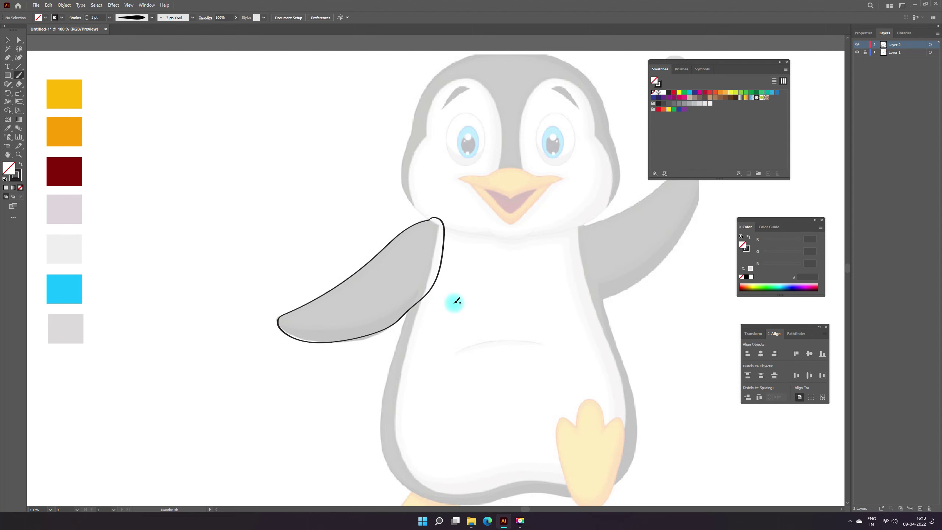
key(z)
click(465, 286)
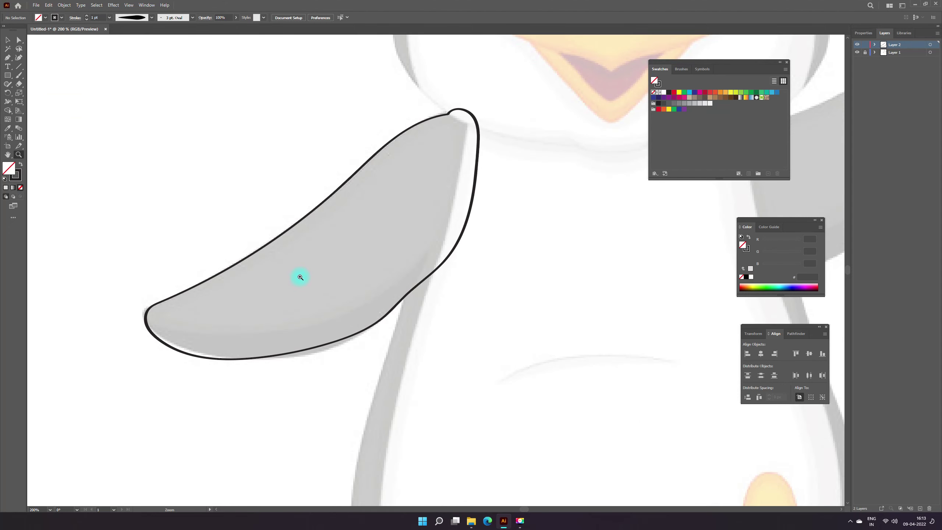
Draw the wing's inner contour and lower edge curve, then select all wing paths
click(19, 75)
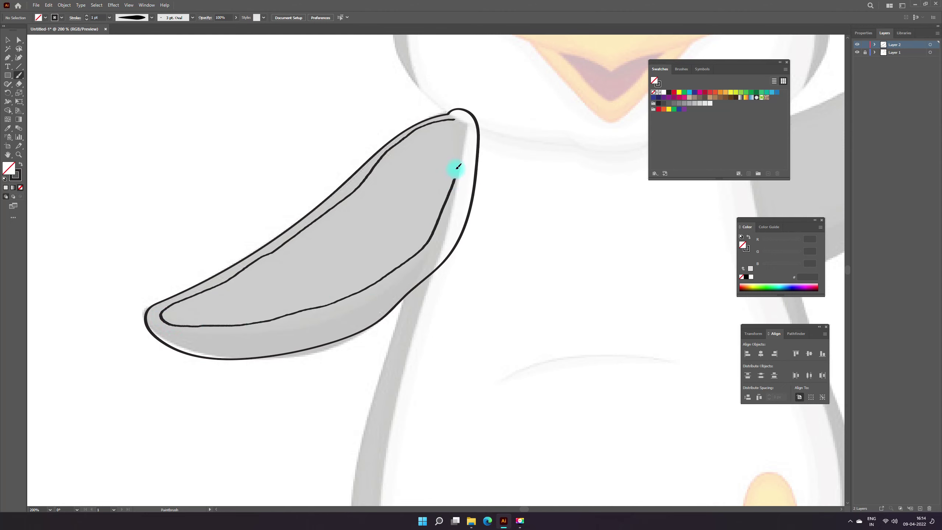
drag(456, 117, 456, 118)
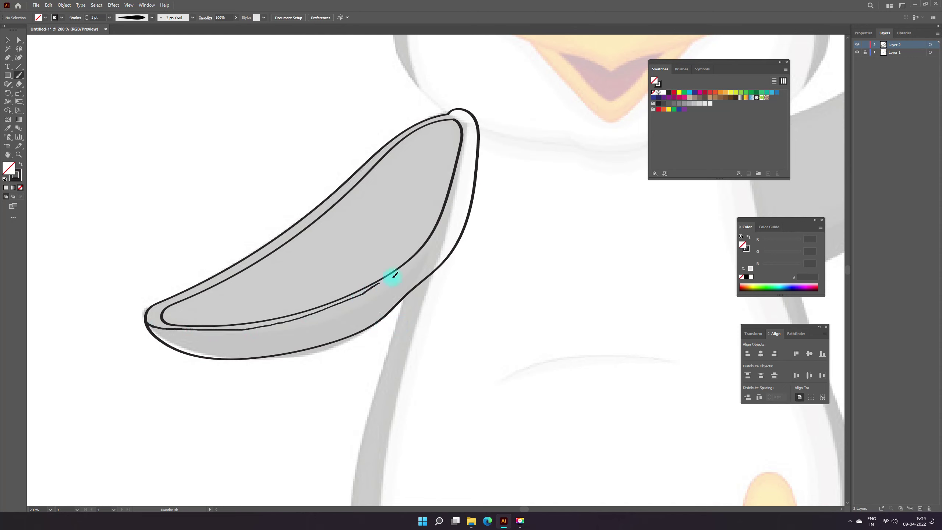
drag(437, 241, 473, 197)
key(v)
key(ctrl+a)
key(shift+m)
Zoom in on the wing's left tip and inspect its anchor and outer path
key(z)
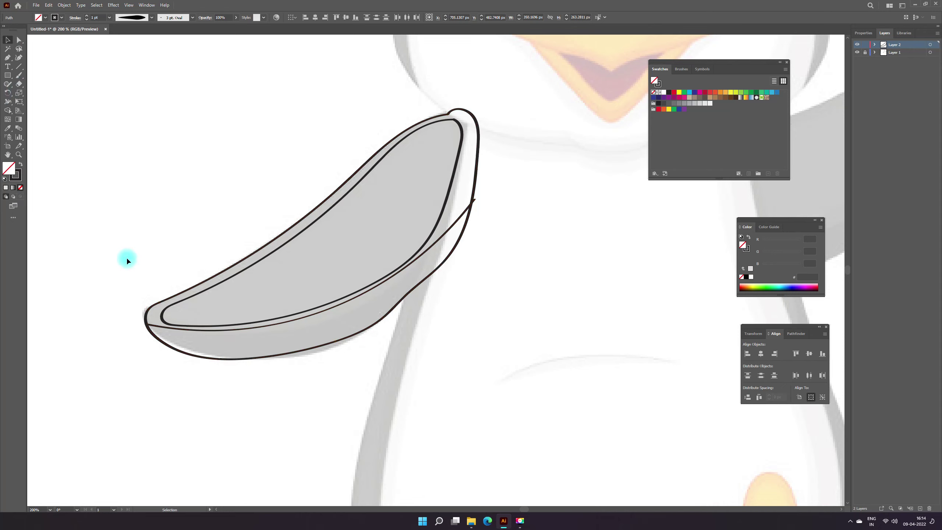
click(215, 330)
click(380, 299)
key(a)
click(193, 246)
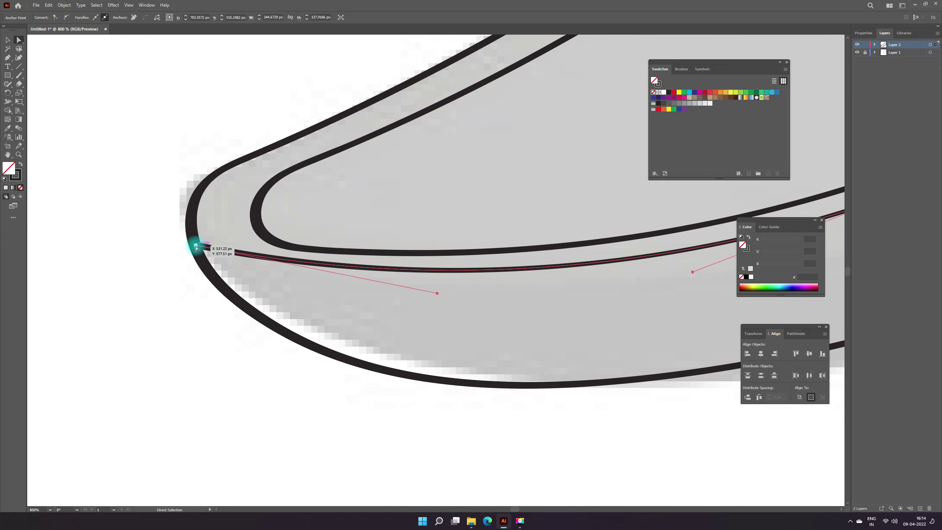
key(v)
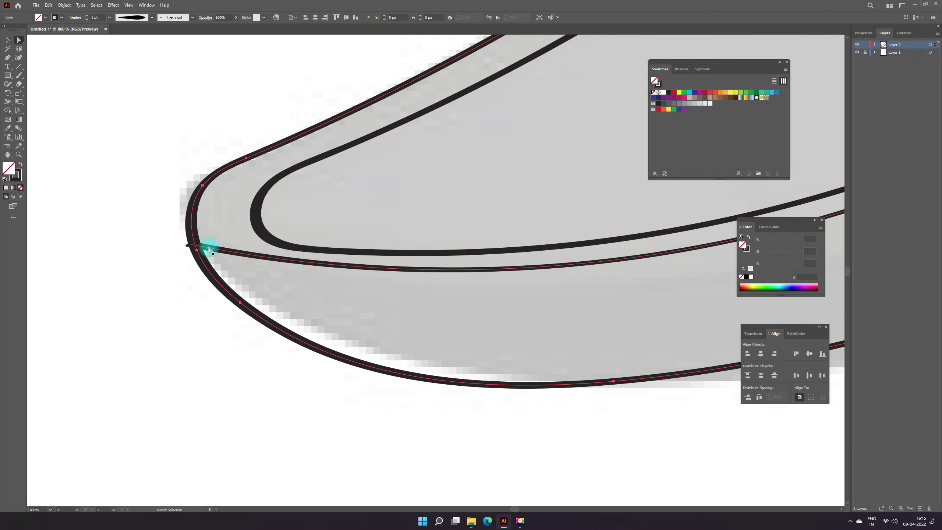
double_click(195, 238)
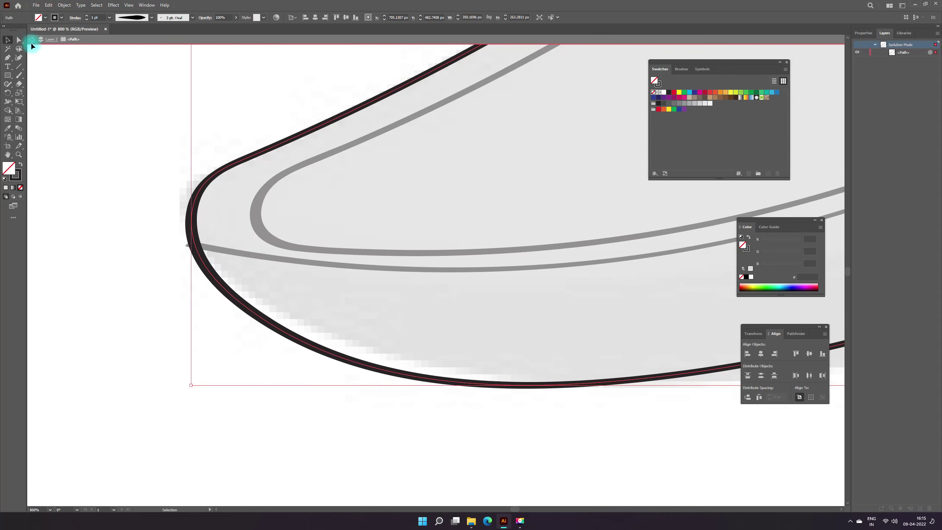
double_click(38, 53)
click(244, 254)
Merge the region under the lower wing path with the Shape Builder
click(7, 110)
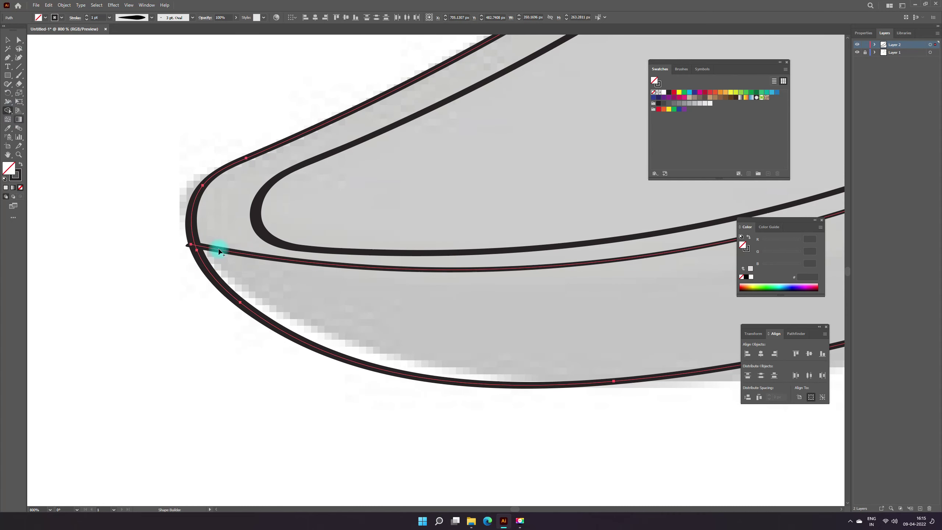
click(349, 281)
key(z)
scroll(349, 226, down, 5)
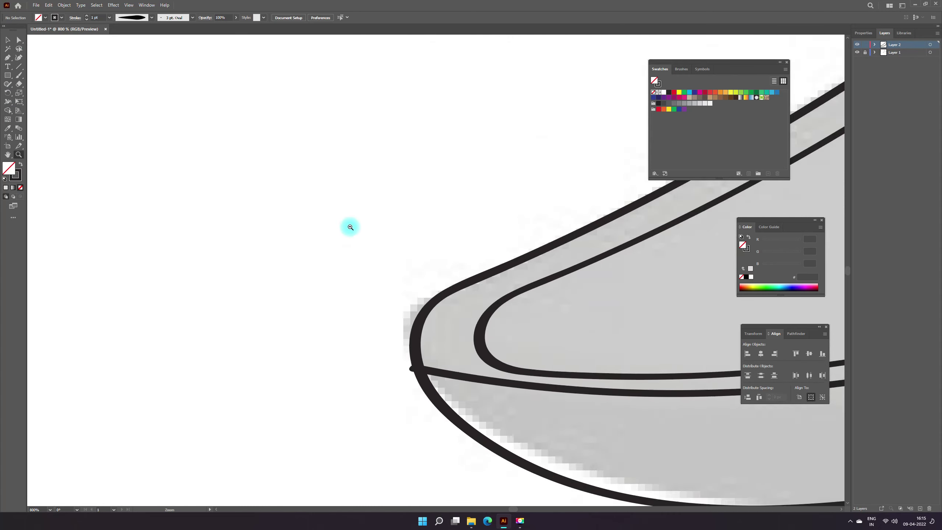
drag(290, 179, 444, 186)
key(v)
click(267, 280)
click(347, 305)
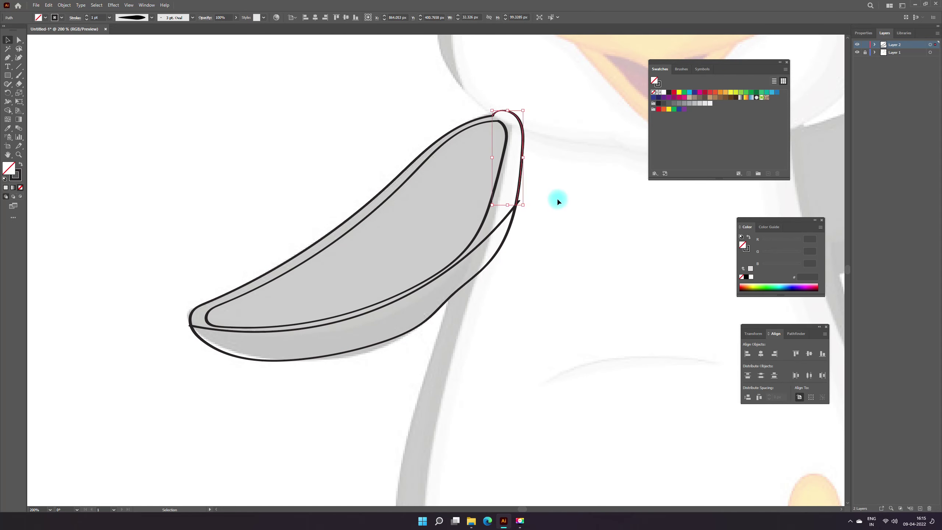
Merge the crescent, lower and upper-right wing paths into one shape
click(410, 164)
shift+click(507, 219)
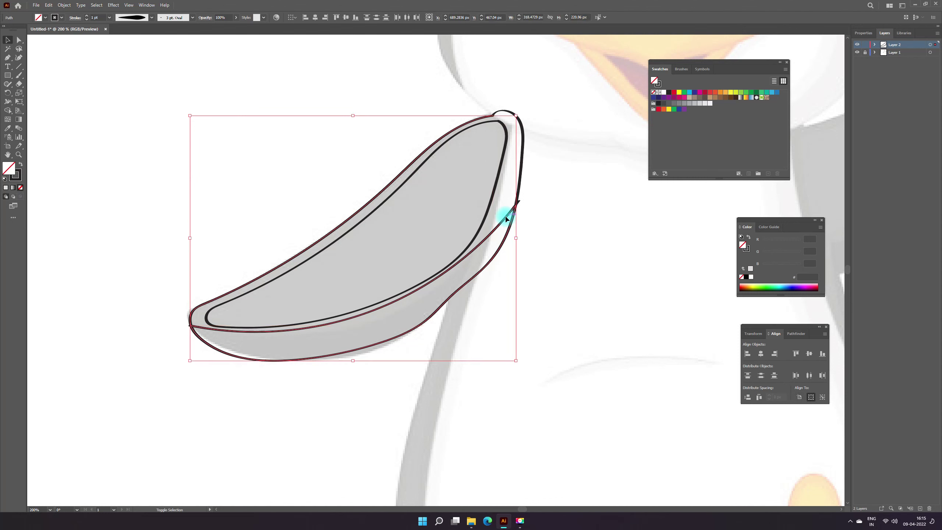
shift+click(515, 189)
click(8, 111)
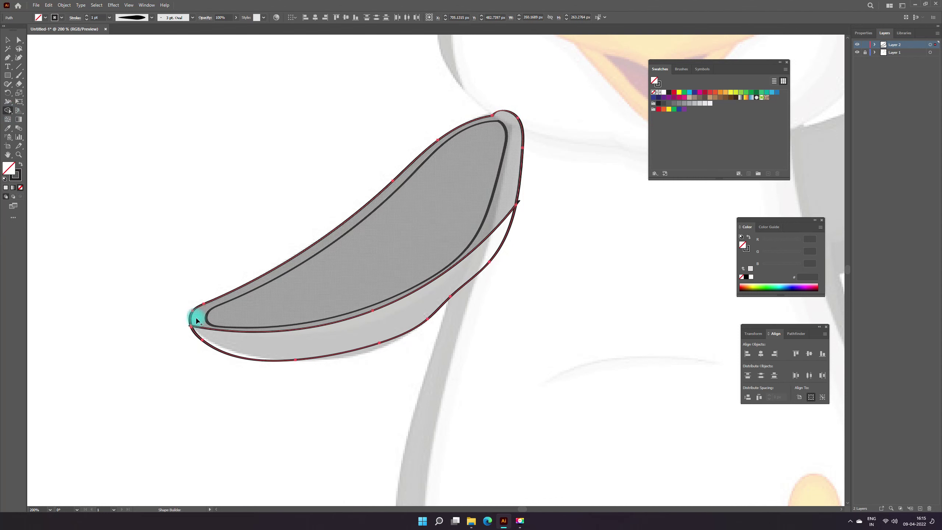
drag(191, 309, 500, 194)
click(67, 97)
click(545, 280)
scroll(478, 312, down, 1)
scroll(375, 210, down, 2)
scroll(445, 267, up, 3)
scroll(413, 279, up, 2)
Remove the kink anchor from the wing outline with Delete Anchor Point
key(a)
drag(7, 60, 56, 76)
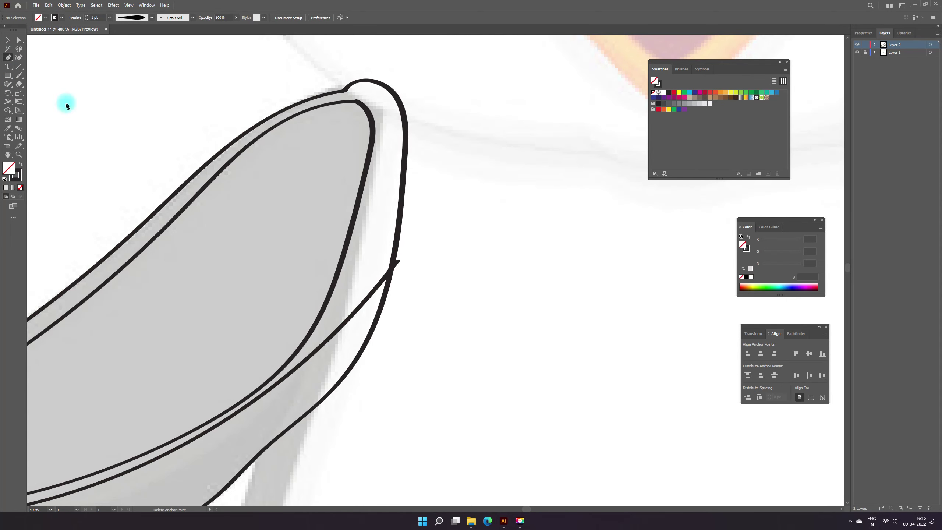
click(395, 261)
key(v)
click(310, 194)
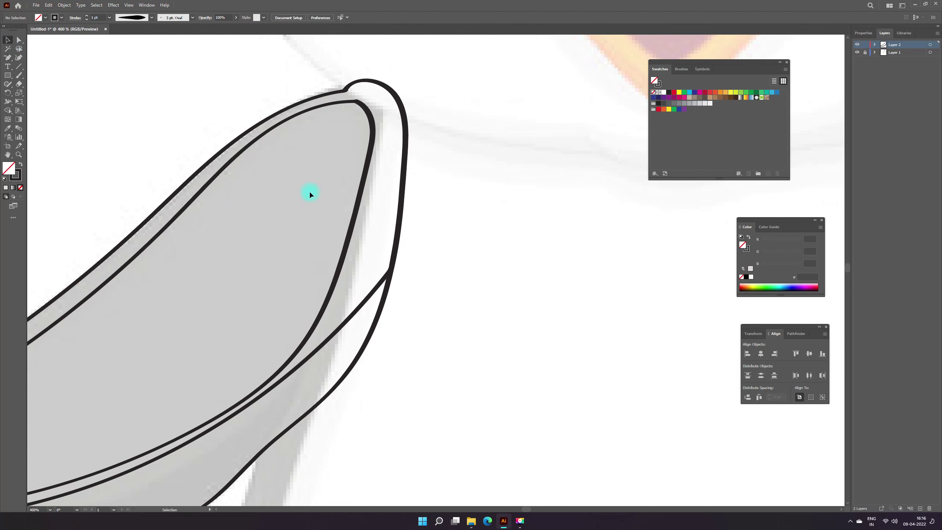
key(z)
scroll(365, 215, down, 3)
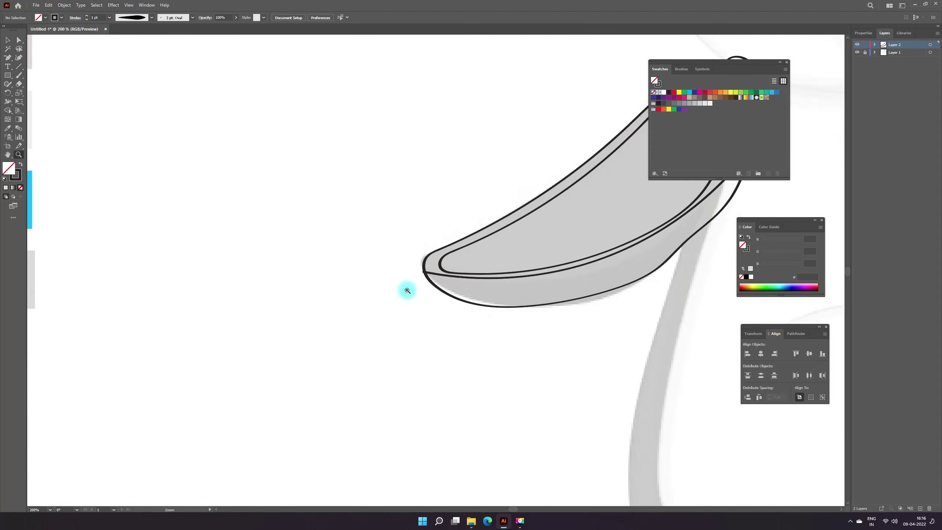
scroll(405, 288, up, 3)
Check the wing tip anchor, zoom out and select the whole left wing outline
key(a)
click(438, 227)
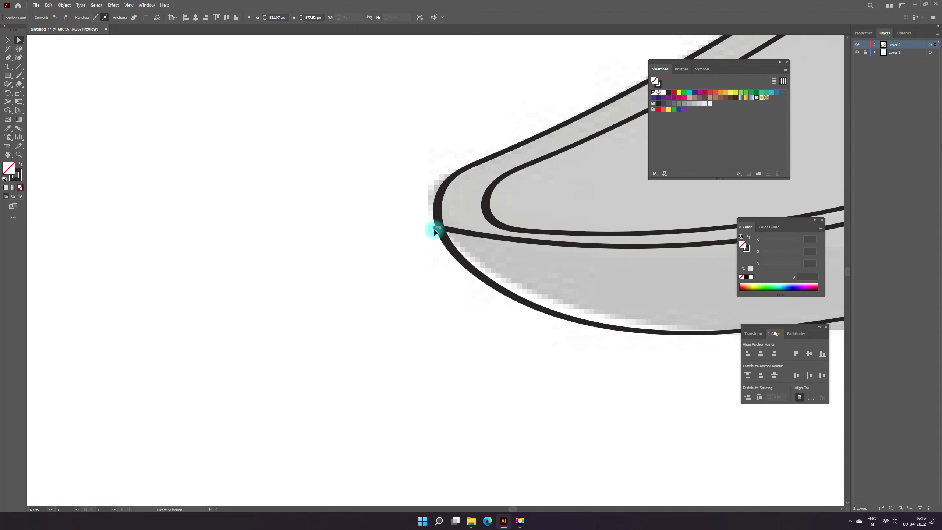
key(v)
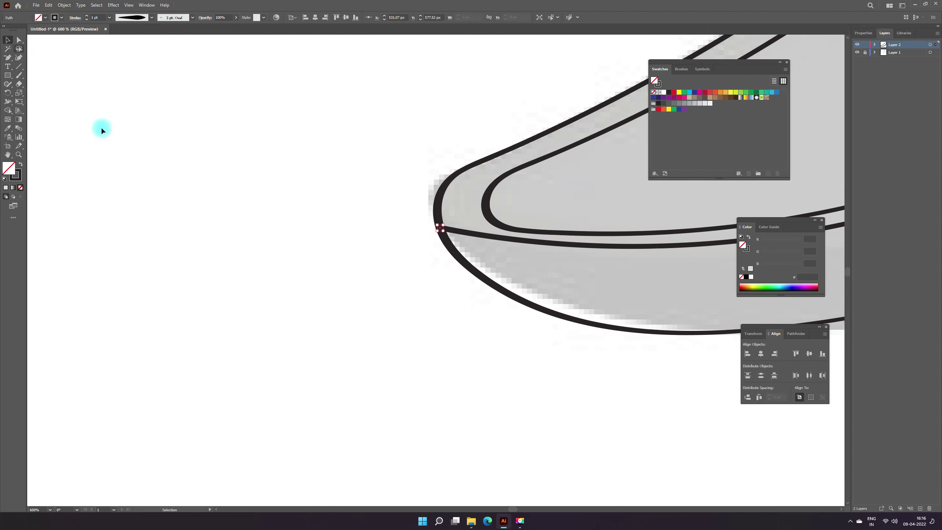
click(101, 128)
key(z)
scroll(479, 251, down, 2)
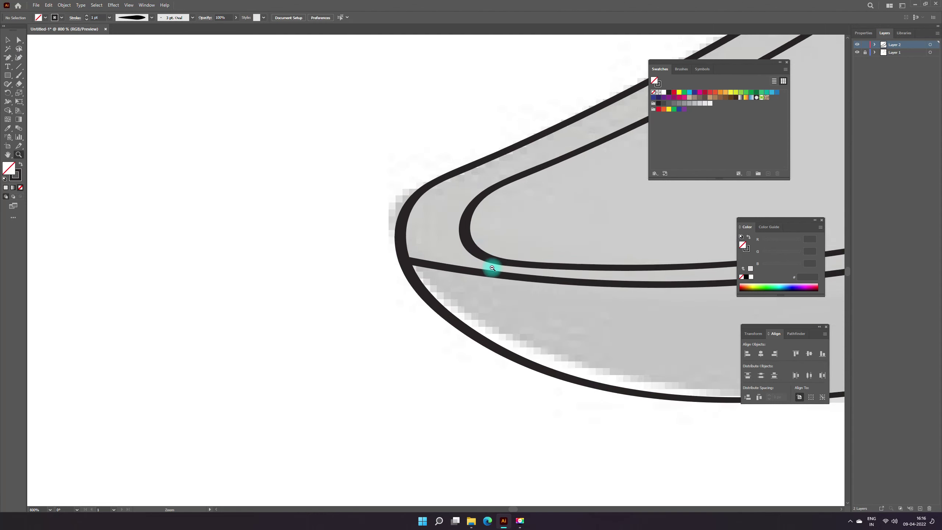
scroll(491, 270, down, 2)
scroll(570, 267, down, 1)
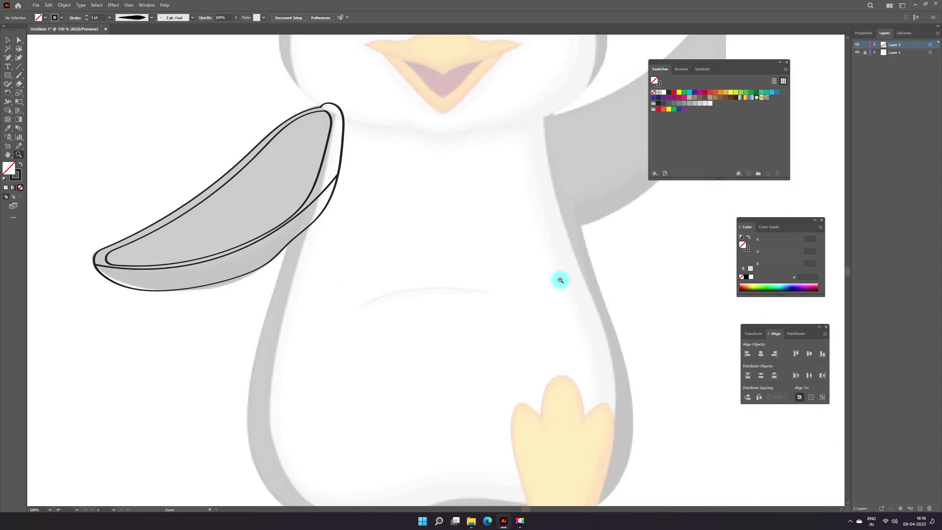
scroll(559, 279, down, 1)
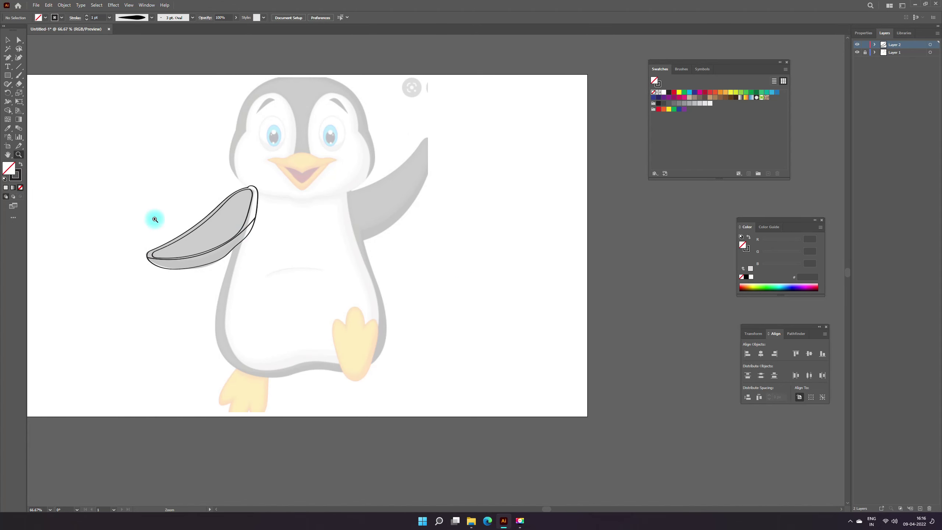
click(8, 40)
click(222, 257)
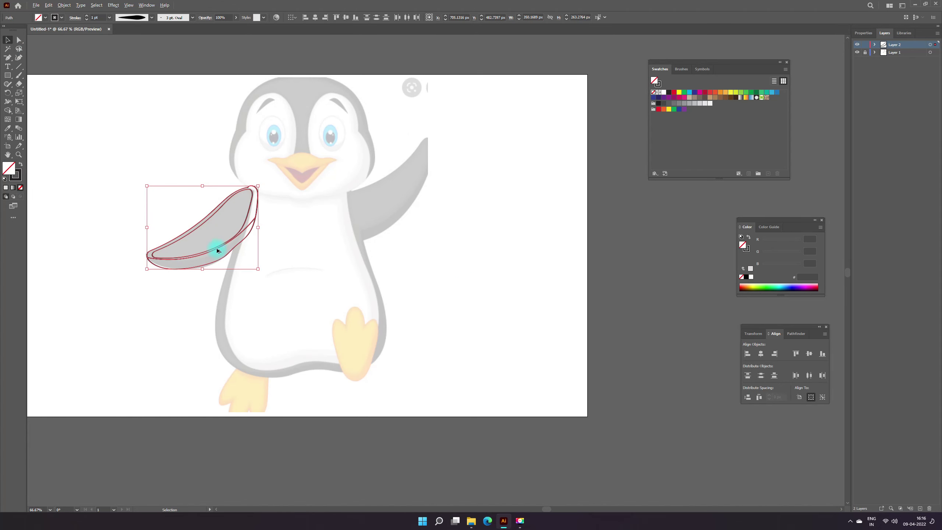
Duplicate the wing to the right, flip it horizontally and rotate it onto the raised wing
drag(217, 251, 422, 248)
click(862, 33)
click(907, 85)
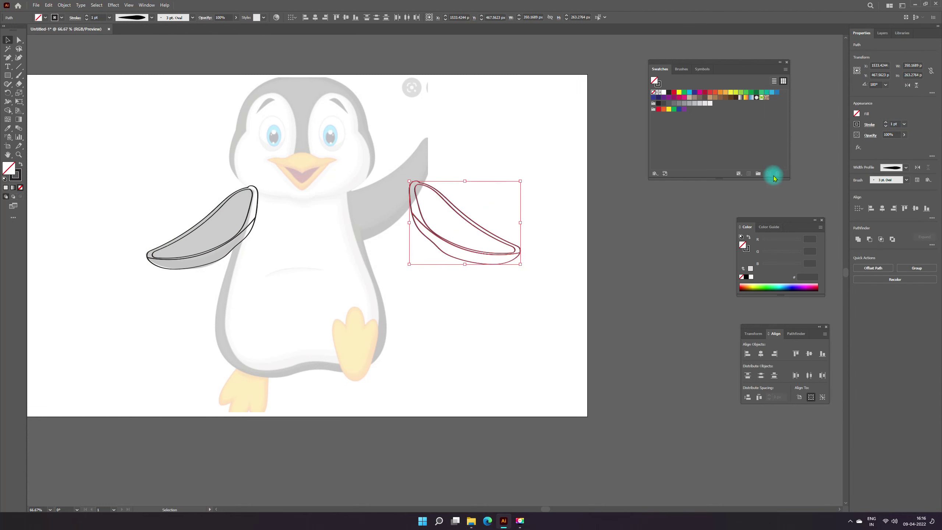
mouse_move(521, 181)
mouse_down()
mouse_move(480, 151)
mouse_move(448, 160)
mouse_up()
mouse_move(428, 237)
mouse_down()
mouse_move(389, 210)
mouse_move(382, 225)
mouse_move(369, 225)
mouse_up()
Nudge the copied wing outline into place with arrow keys and zoom to 100%
click(471, 234)
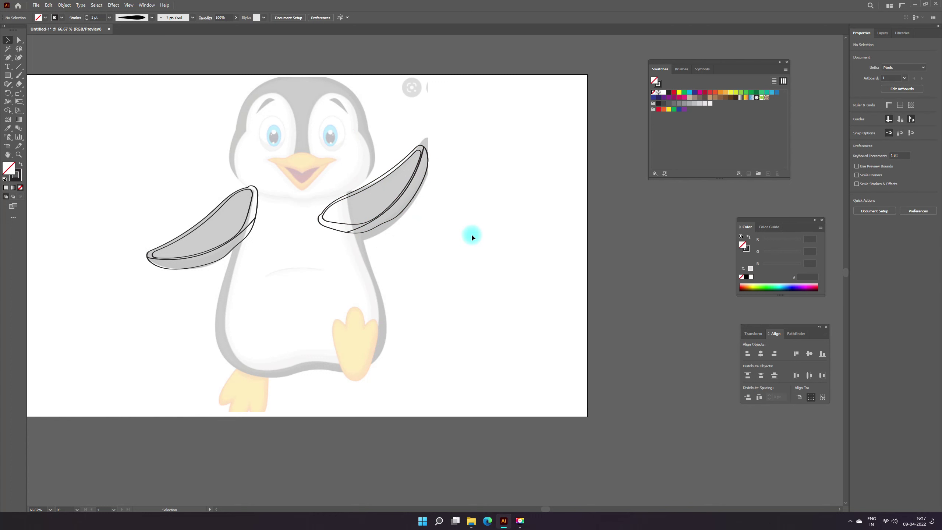
click(418, 165)
key(Up)
key(Up)
key(Up)
key(Right)
key(Right)
key(Right)
key(Down)
key(Down)
key(Down)
key(Down)
key(Down)
key(Down)
key(Down)
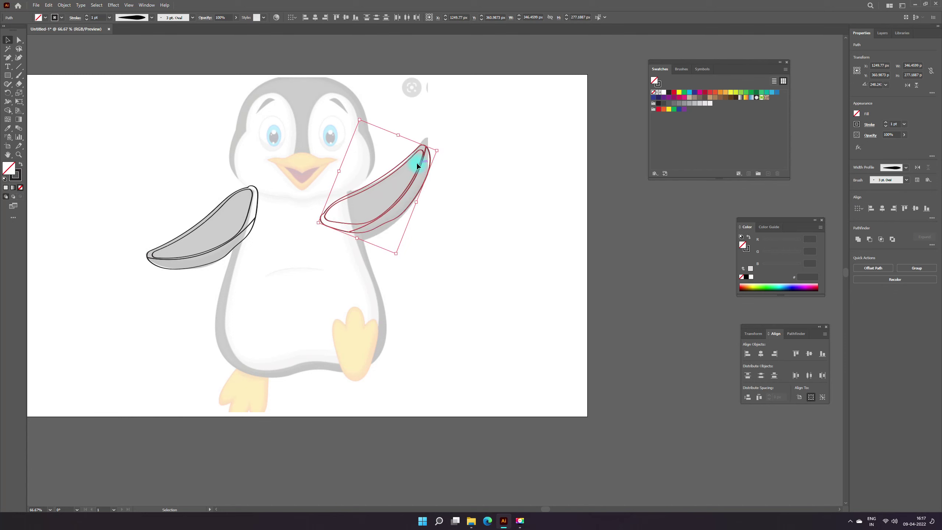
click(494, 216)
key(ctrl+equal)
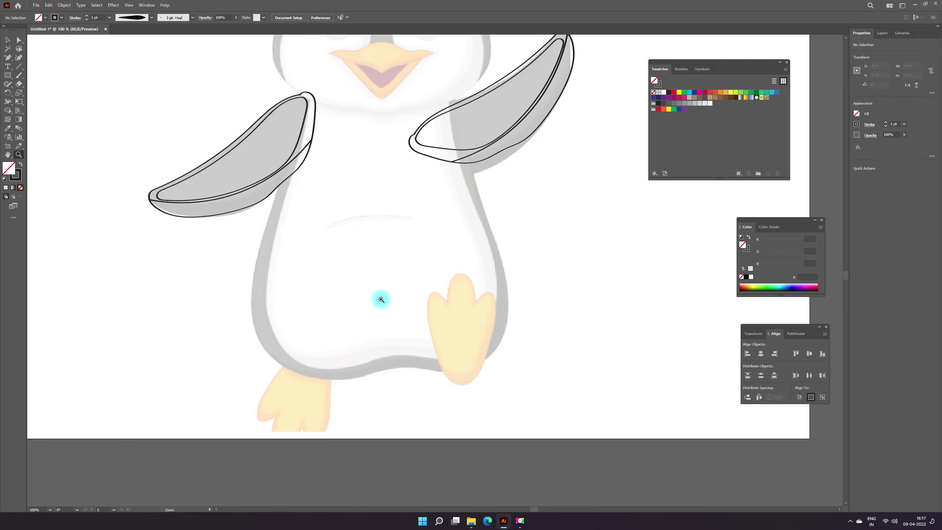
Add a new layer and trace the belly from the left wing around to the right wing
click(920, 508)
click(19, 75)
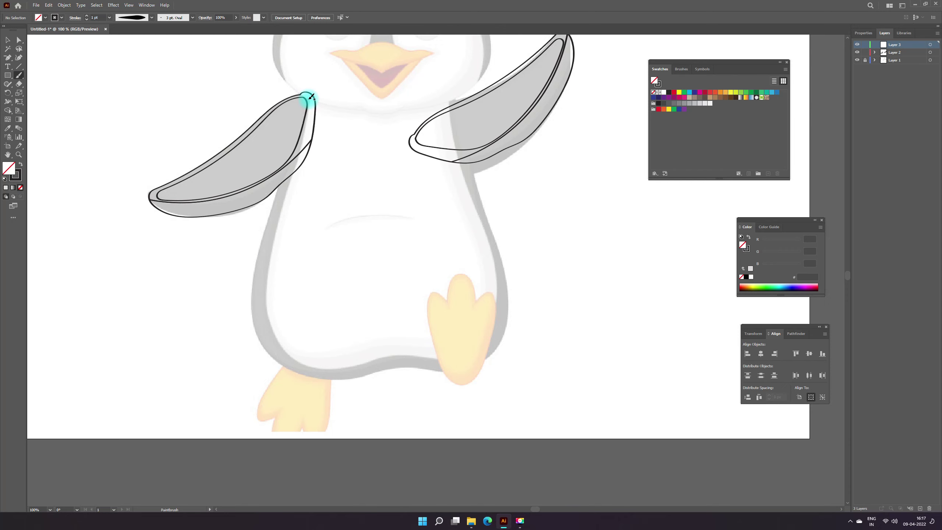
mouse_move(309, 100)
mouse_down()
mouse_move(270, 294)
mouse_move(278, 334)
mouse_move(474, 350)
mouse_move(493, 328)
mouse_up()
mouse_move(501, 288)
mouse_down()
mouse_move(448, 95)
mouse_move(310, 97)
mouse_up()
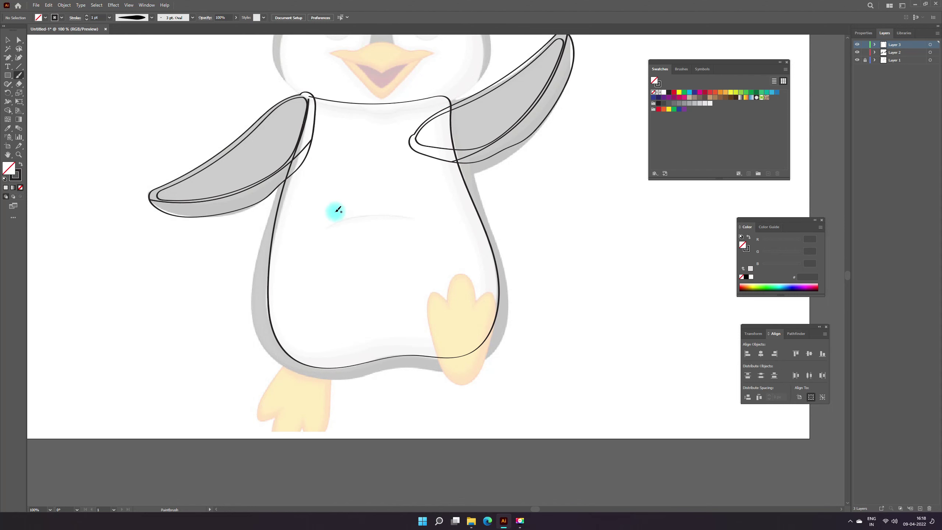
Zoom in to check the anchor at the neck junction, then zoom back out
key(ctrl+plus)
key(a)
click(415, 219)
click(471, 280)
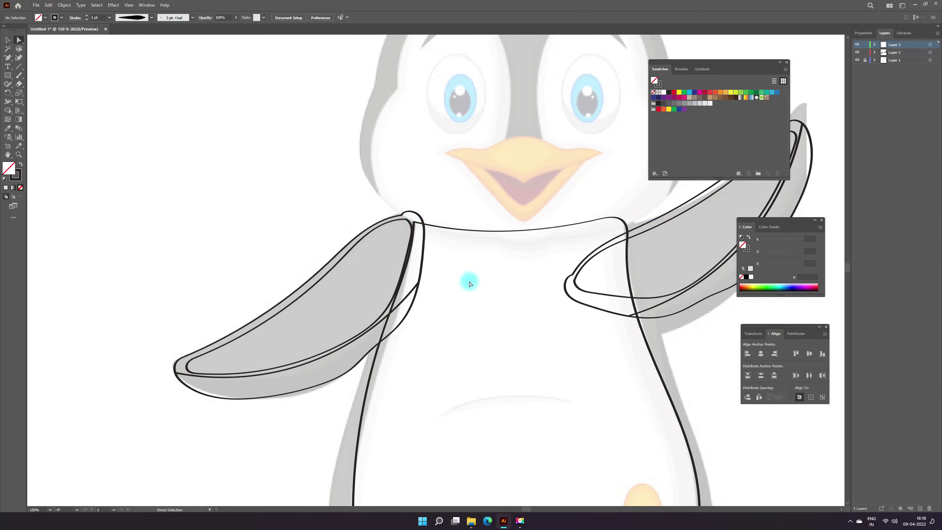
key(z)
key(ctrl+minus)
key(ctrl+minus)
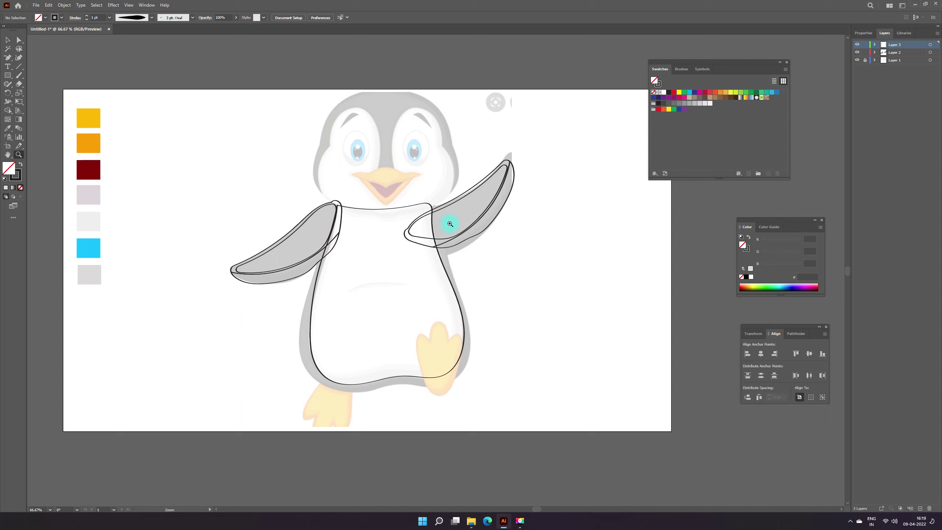
Trace the outer edge of the penguin's grey body with the brush
click(343, 301)
drag(416, 315, 330, 248)
click(19, 75)
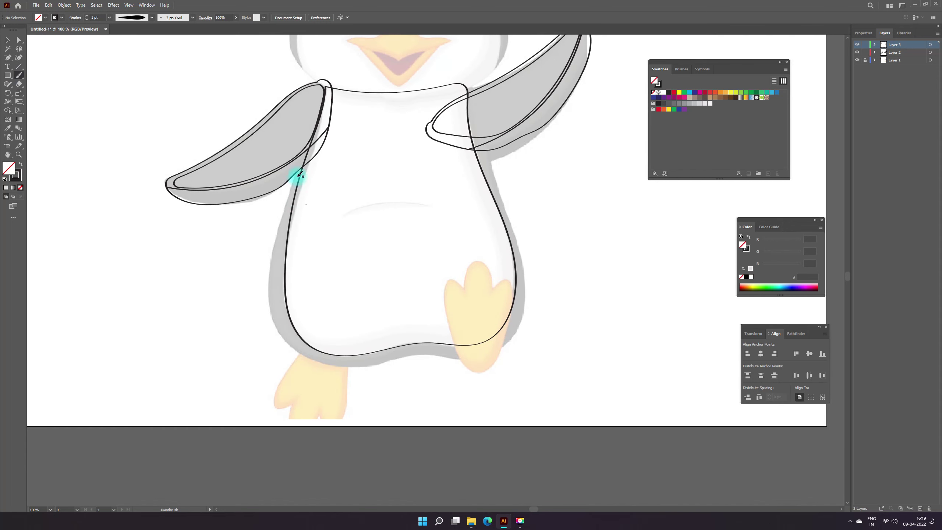
mouse_move(296, 172)
mouse_down()
mouse_move(272, 271)
mouse_move(361, 367)
mouse_move(458, 358)
mouse_move(501, 343)
mouse_move(527, 310)
mouse_move(526, 274)
mouse_move(500, 204)
mouse_move(506, 154)
mouse_up()
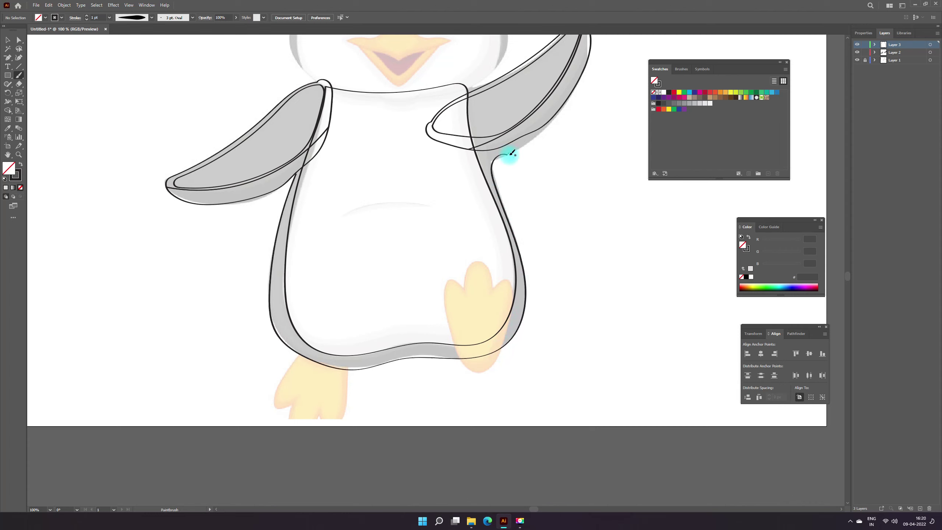
click(8, 39)
Move the earlier right-wing outline aside to the right of the body
drag(574, 155, 508, 250)
click(500, 164)
mouse_move(501, 164)
mouse_down()
mouse_move(677, 320)
mouse_move(712, 330)
mouse_up()
click(527, 176)
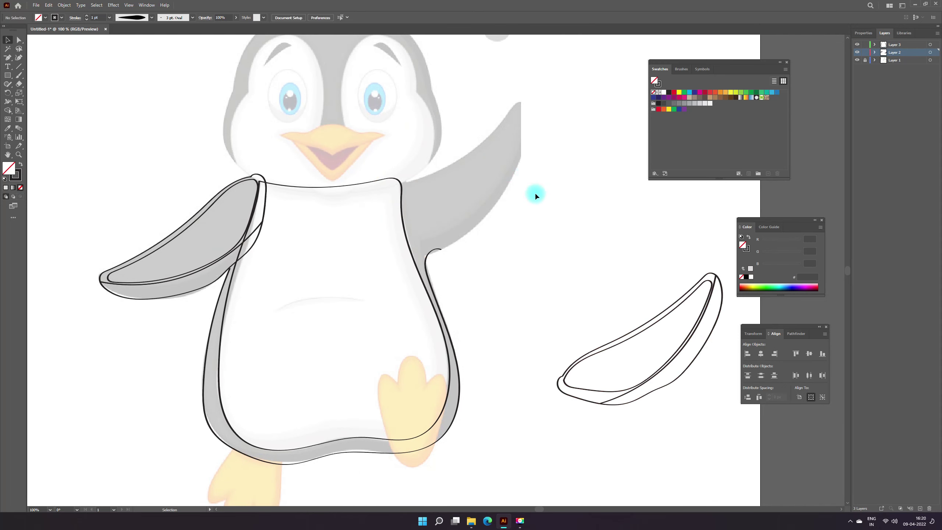
click(431, 251)
click(490, 289)
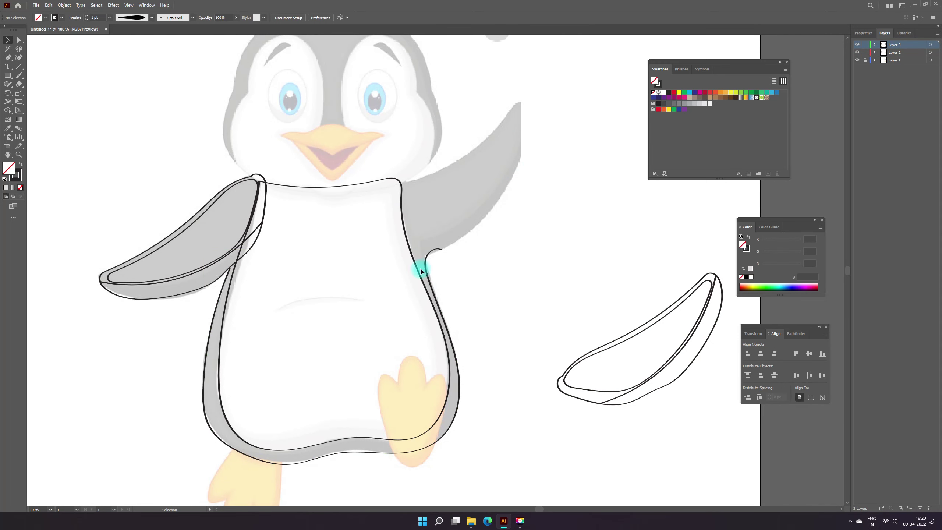
Drag the body outline's top anchor toward the shoulder and delete a stray anchor
key(a)
click(440, 251)
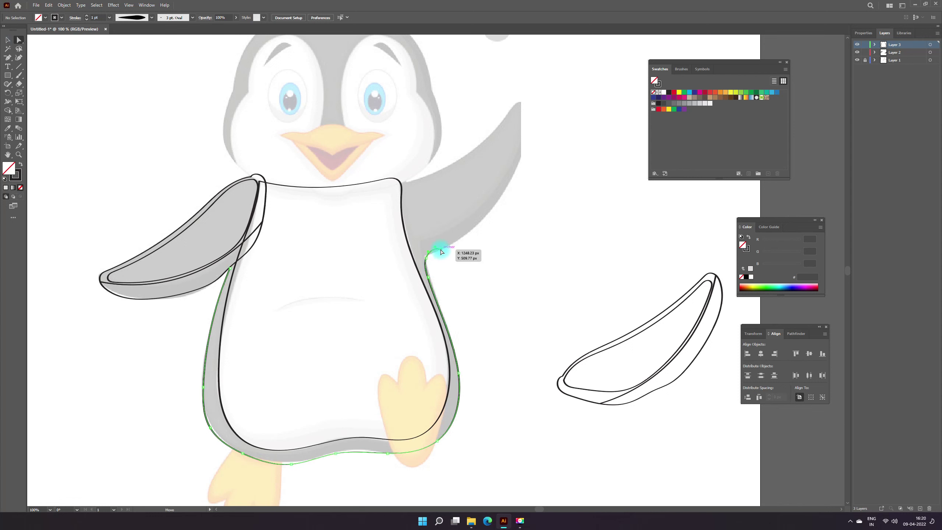
drag(440, 252, 426, 262)
key(minus)
click(428, 253)
key(ctrl+shift+a)
key(v)
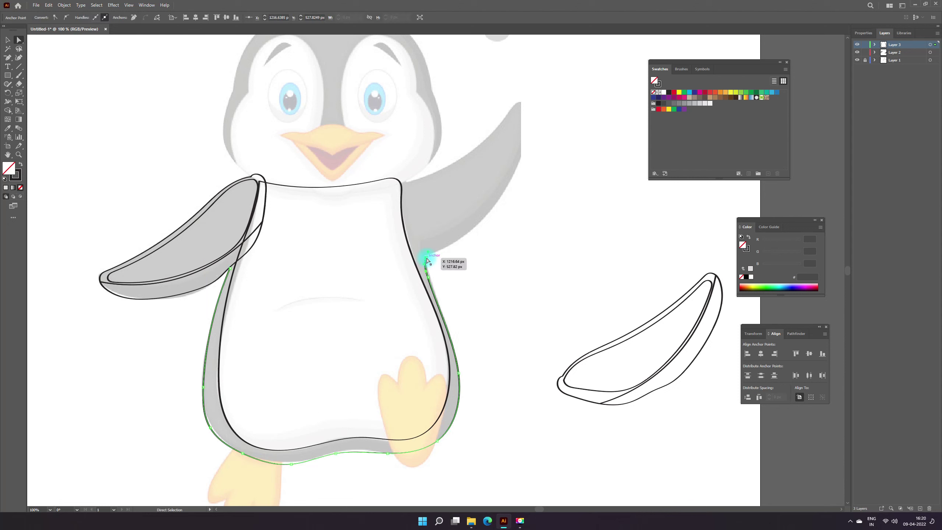
click(16, 75)
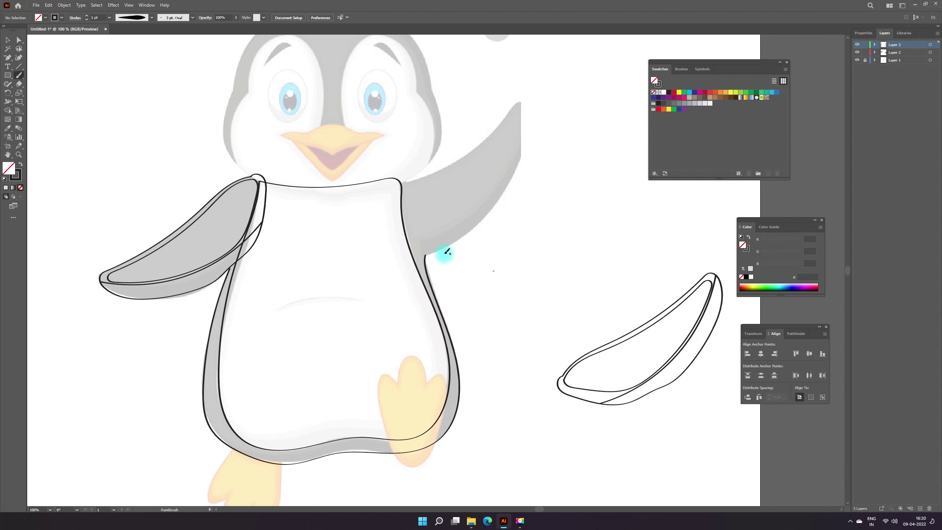
Trace the raised right wing from the body back to the shoulder and select the new stroke
mouse_move(425, 256)
mouse_down()
mouse_move(483, 216)
mouse_move(513, 173)
mouse_move(519, 97)
mouse_move(452, 163)
mouse_up()
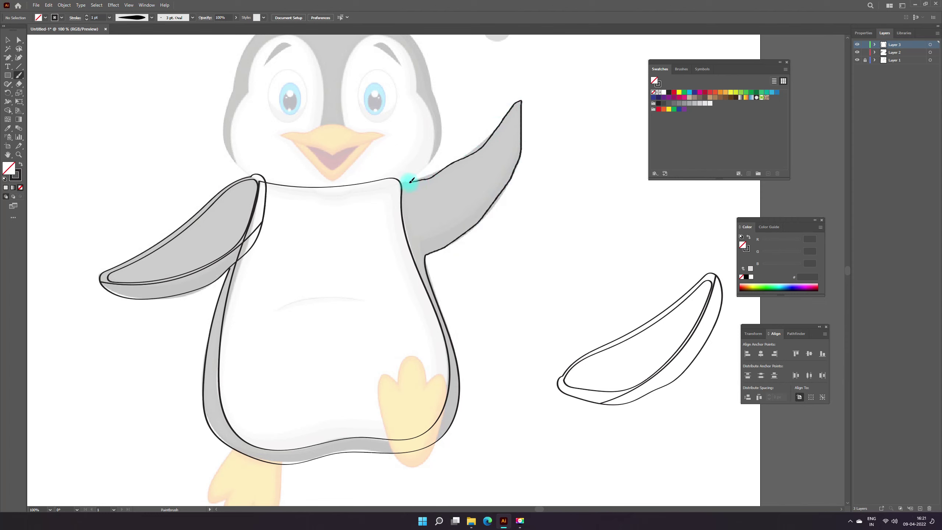
drag(402, 183, 402, 182)
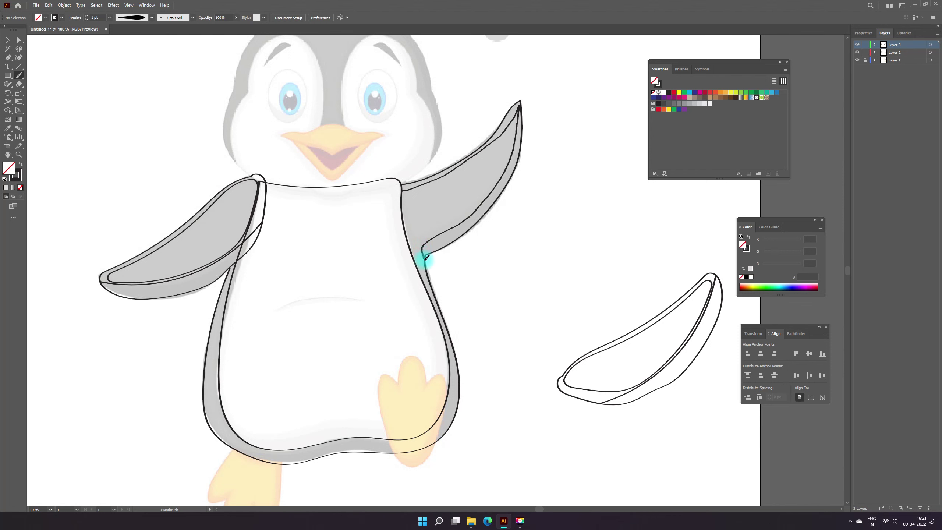
click(8, 40)
click(485, 180)
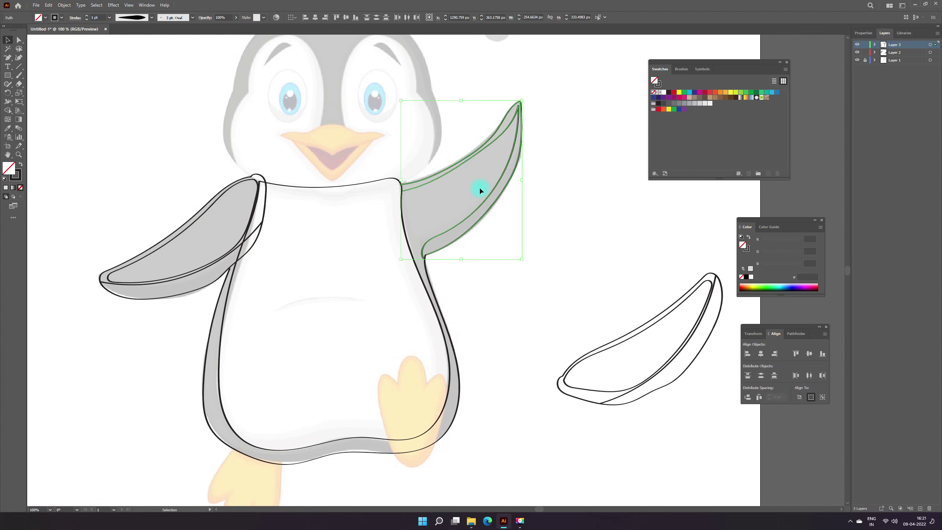
Merge the raised right wing with the body outline using Shape Builder
shift+click(433, 296)
click(8, 111)
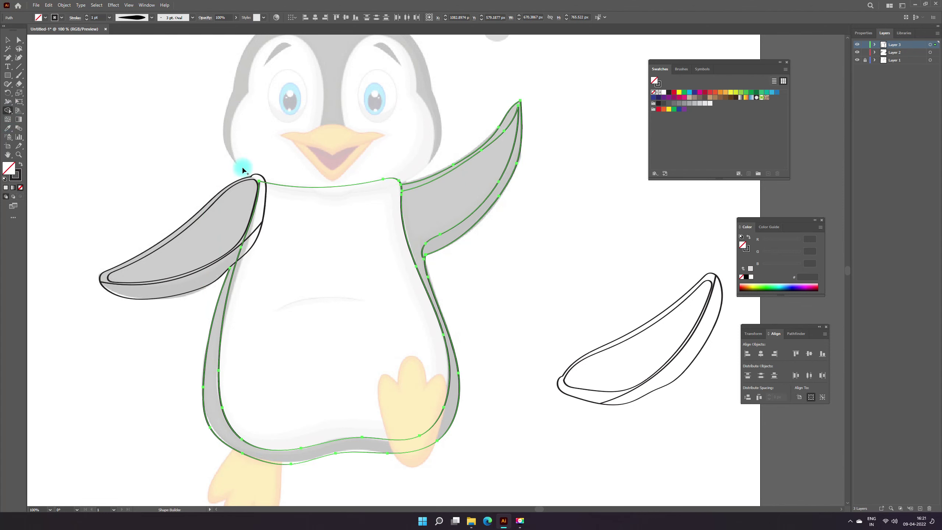
drag(427, 196, 316, 297)
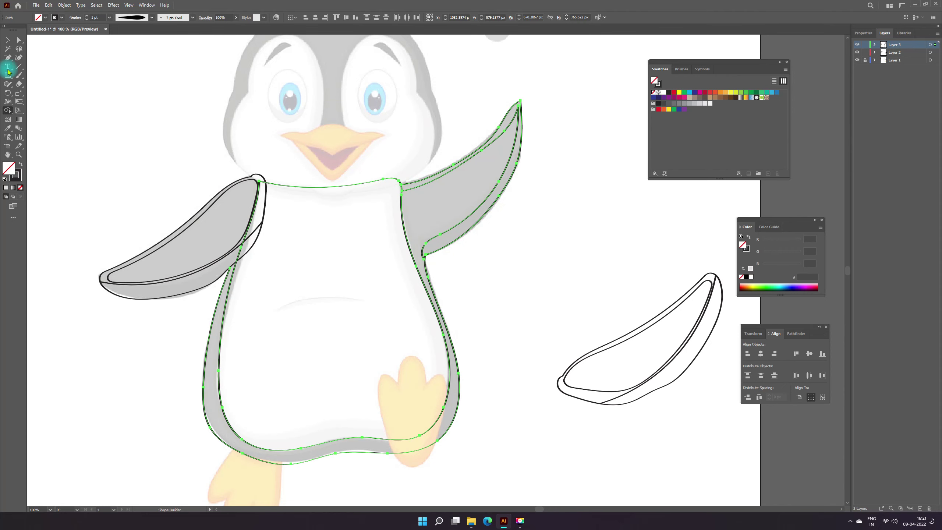
key(ctrl+shift+a)
key(z)
Zoom in on the wing junctions and reselect the body outline for another Shape Builder pass
click(248, 273)
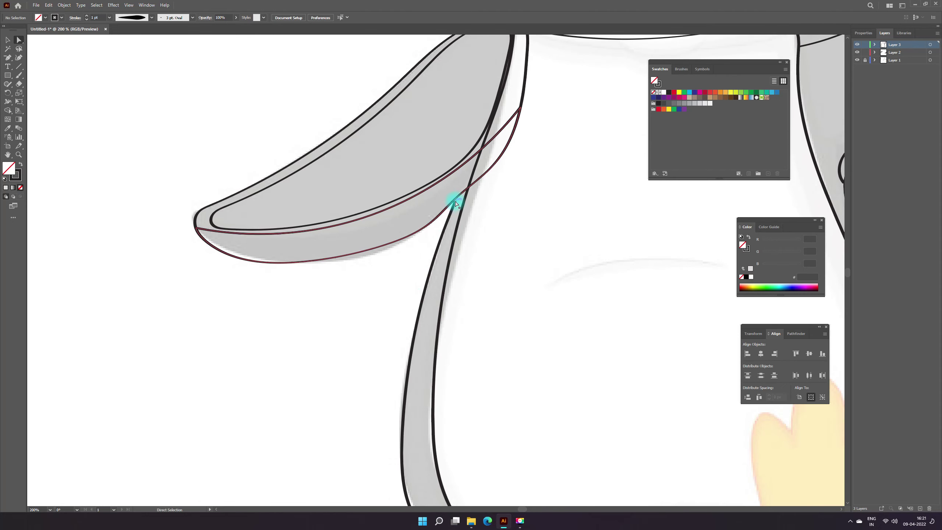
click(509, 267)
scroll(509, 267, down, 4)
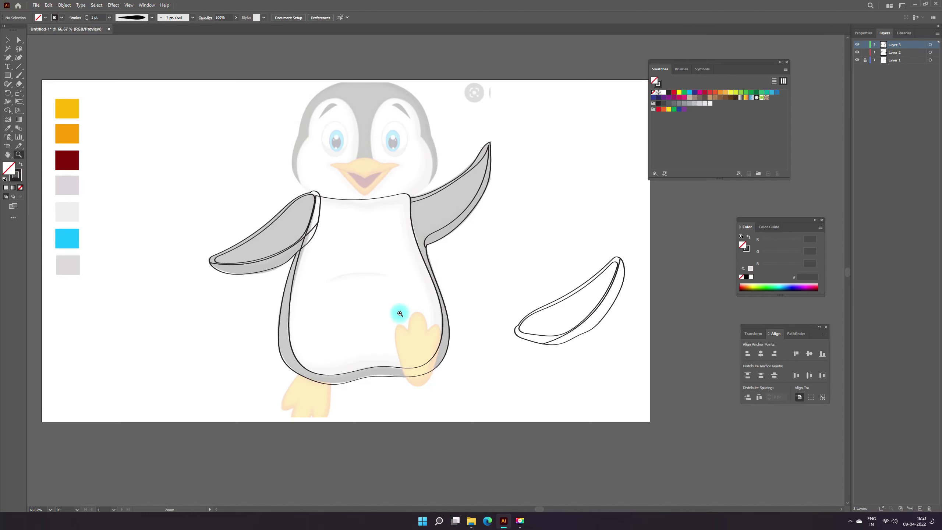
key(v)
click(283, 297)
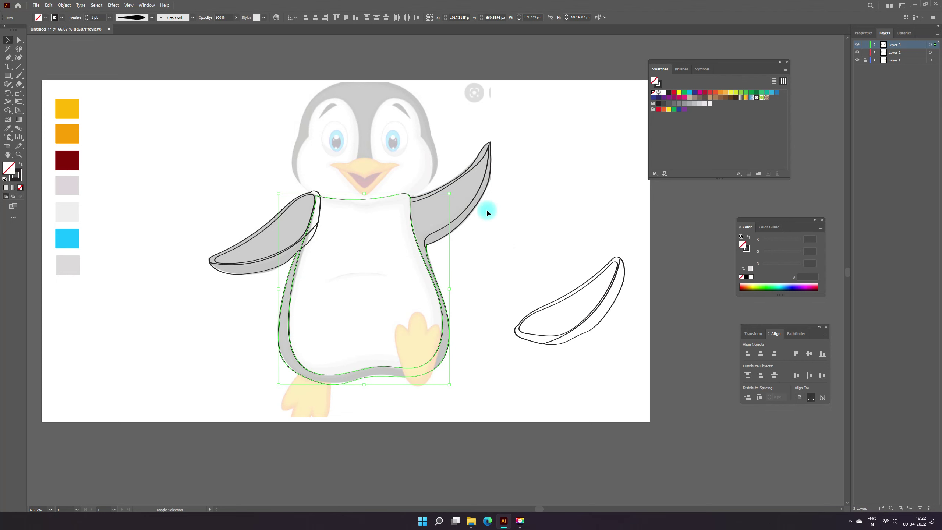
click(8, 110)
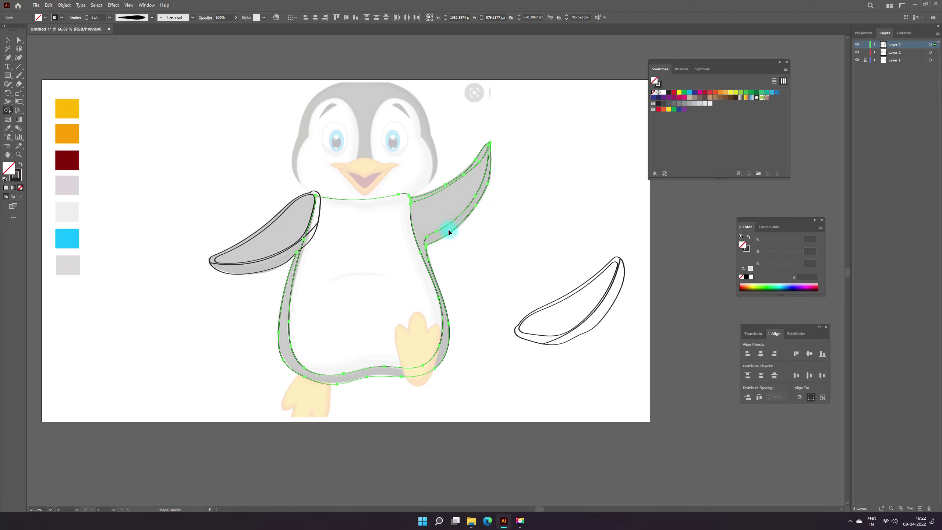
key(z)
click(475, 244)
click(381, 289)
Move the wing crease anchor onto the outer wing edge and a body anchor onto the left wing junction
key(a)
click(352, 306)
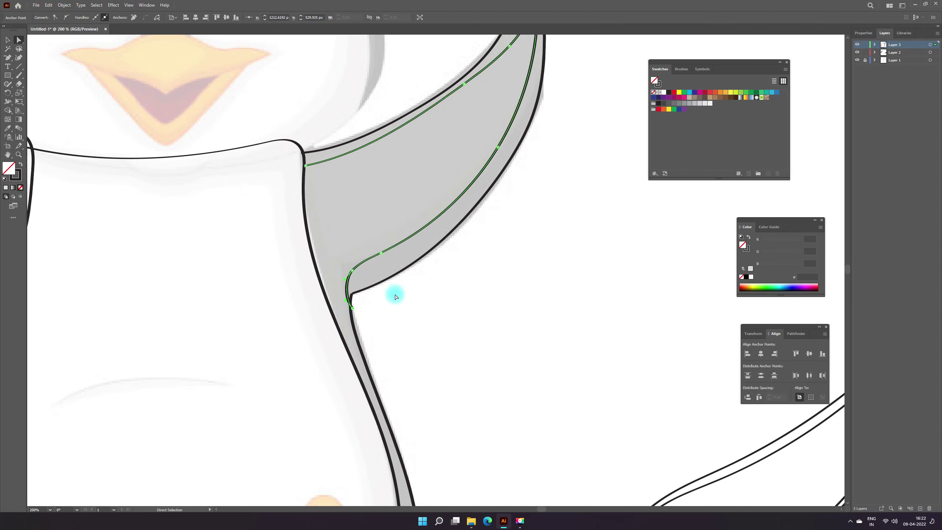
drag(305, 165, 301, 166)
click(549, 263)
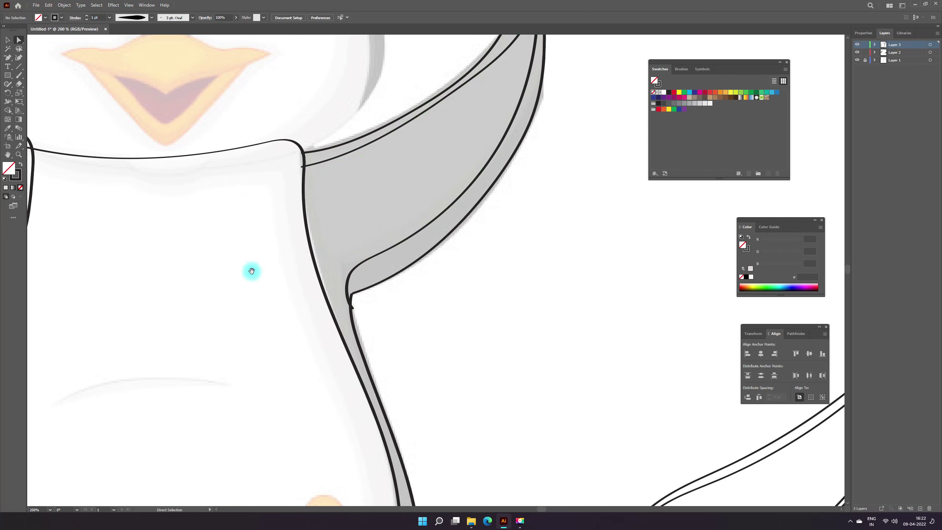
drag(251, 271, 384, 190)
click(435, 74)
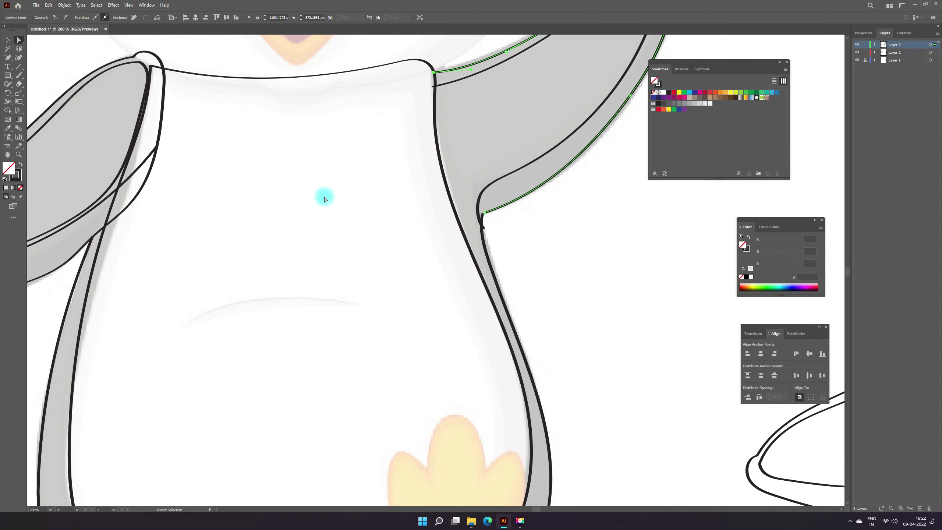
drag(231, 257, 358, 173)
drag(214, 154, 214, 147)
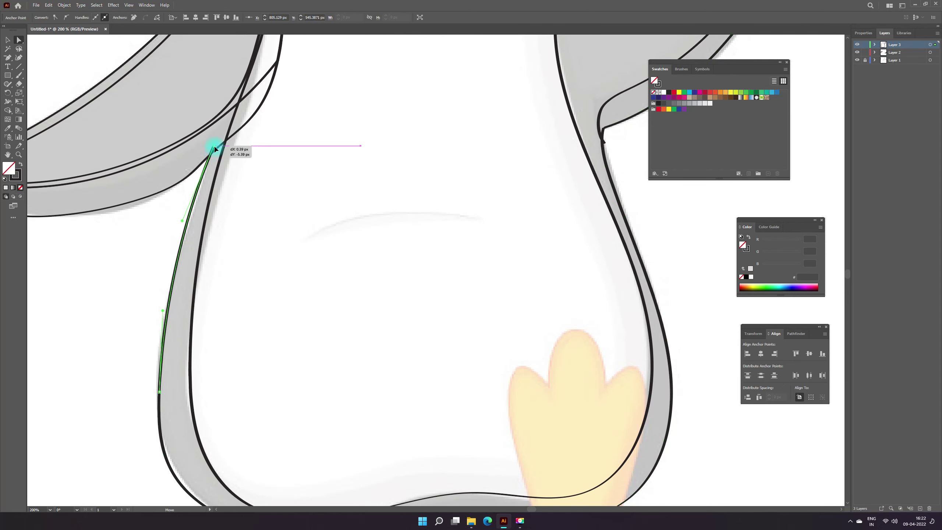
click(301, 192)
Zoom out and select the body outline and right wing for Shape Builder
key(z)
alt+click(560, 261)
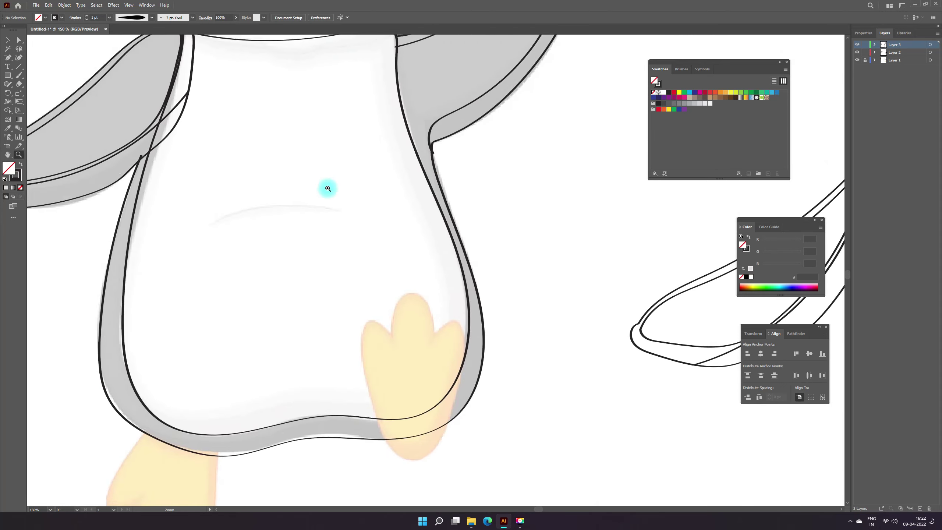
key(v)
drag(249, 335, 252, 319)
shift+click(516, 149)
click(7, 110)
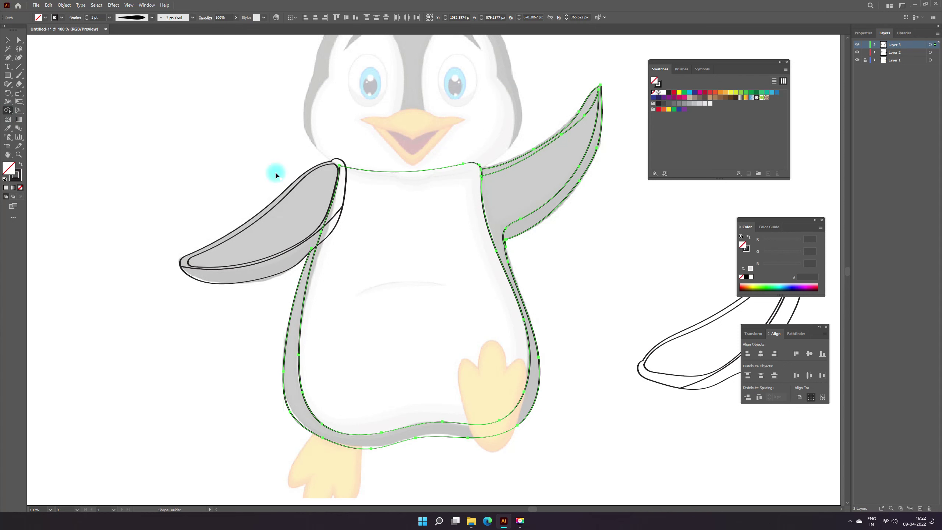
click(531, 381)
Select all outlines and merge the body region with the right wing using Shape Builder
click(7, 40)
click(110, 134)
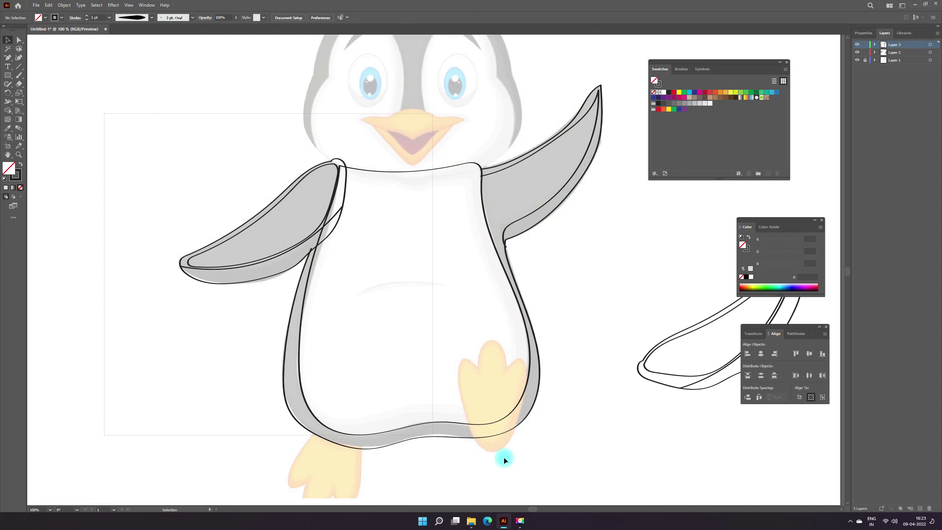
key(ctrl+a)
click(7, 112)
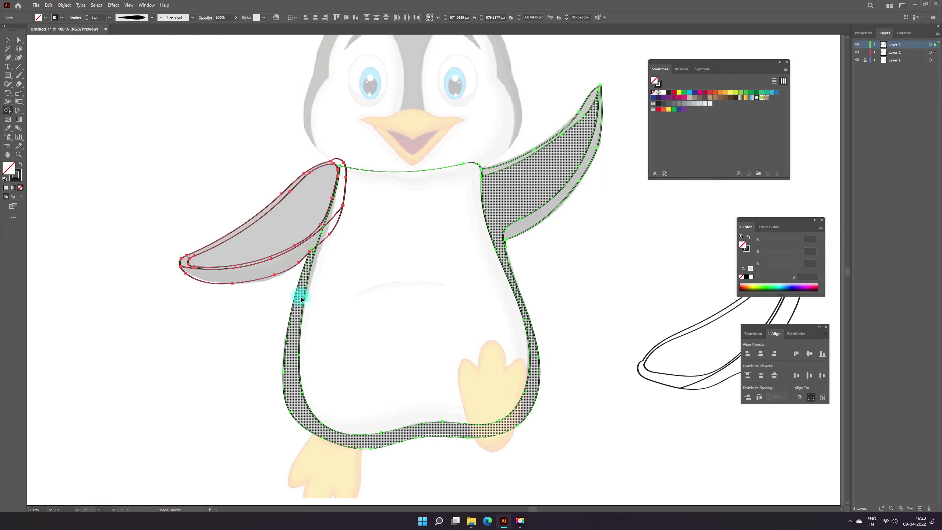
drag(301, 299, 532, 229)
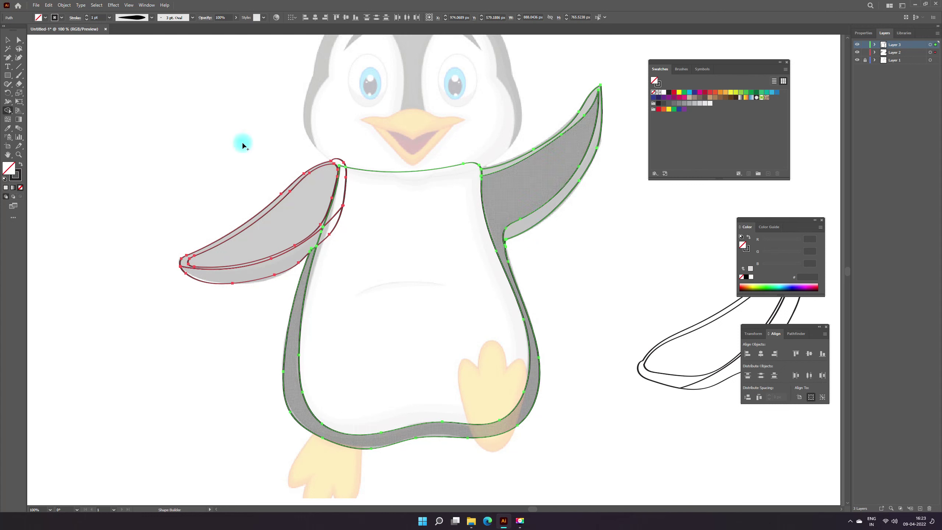
key(v)
click(73, 72)
Zoom in on the right wing's junction with the body and select its anchor
click(506, 164)
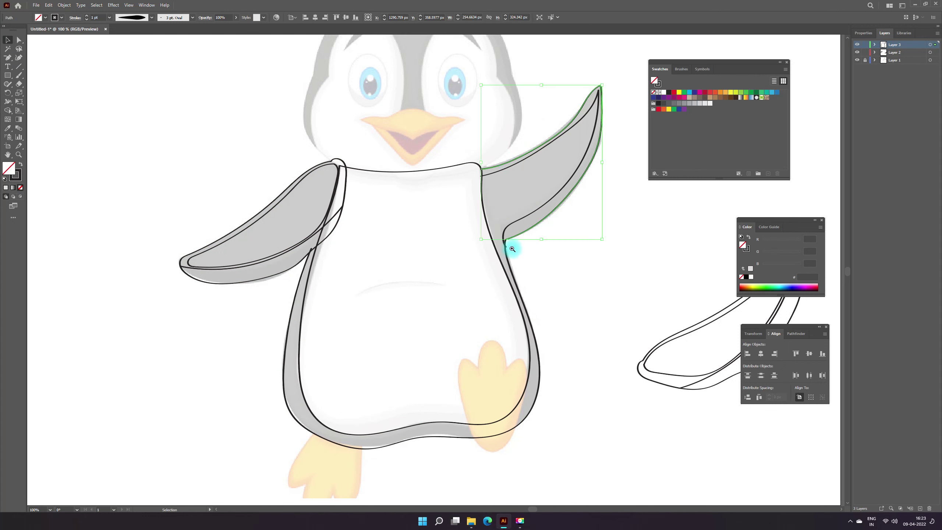
key(z)
click(511, 248)
click(420, 270)
click(463, 257)
key(a)
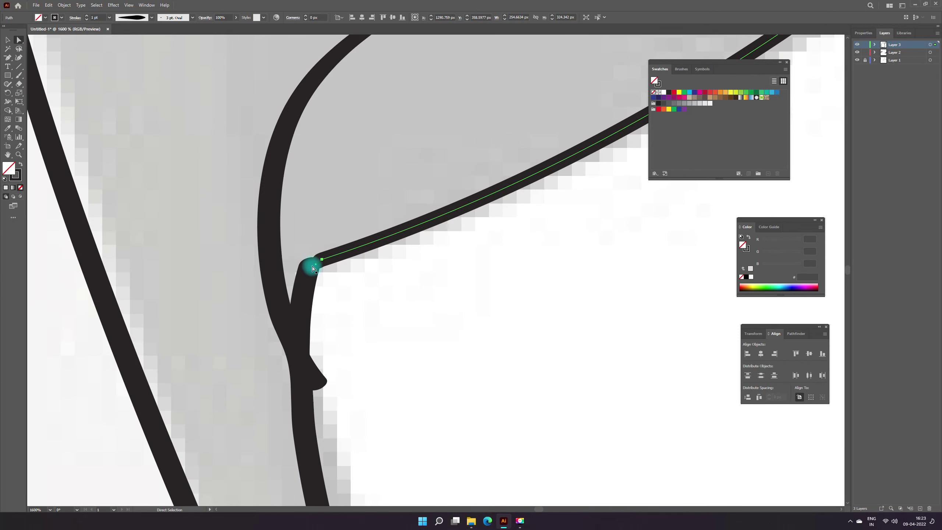
click(317, 265)
Move the wing's junction anchor onto the body outline
key(v)
click(316, 270)
click(310, 266)
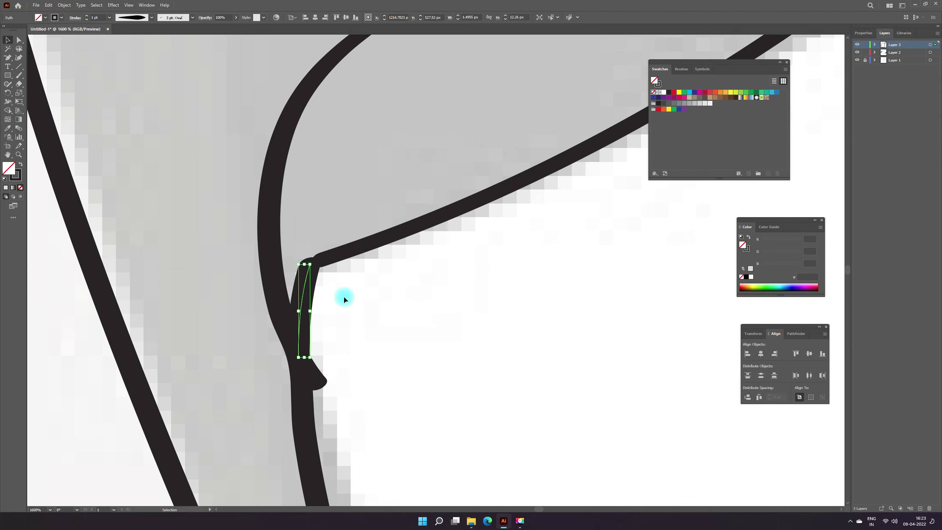
drag(305, 273, 322, 263)
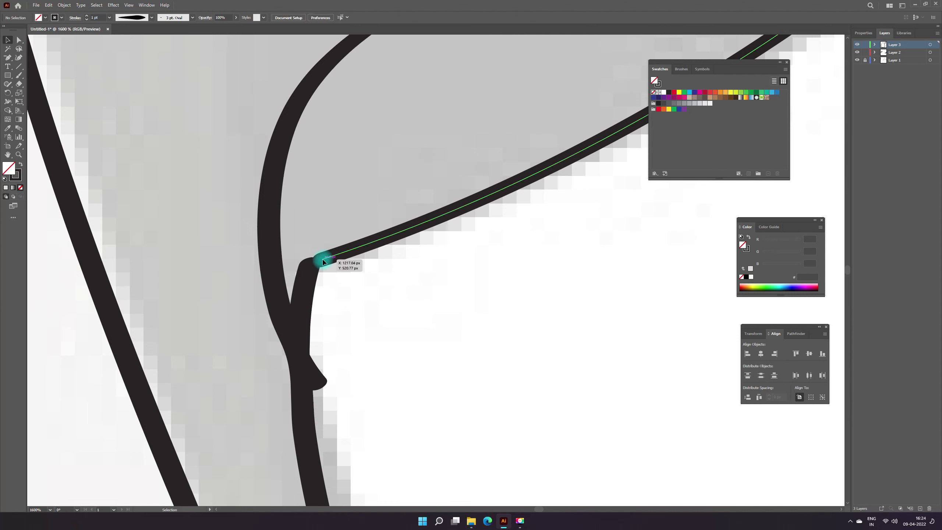
drag(322, 263, 312, 267)
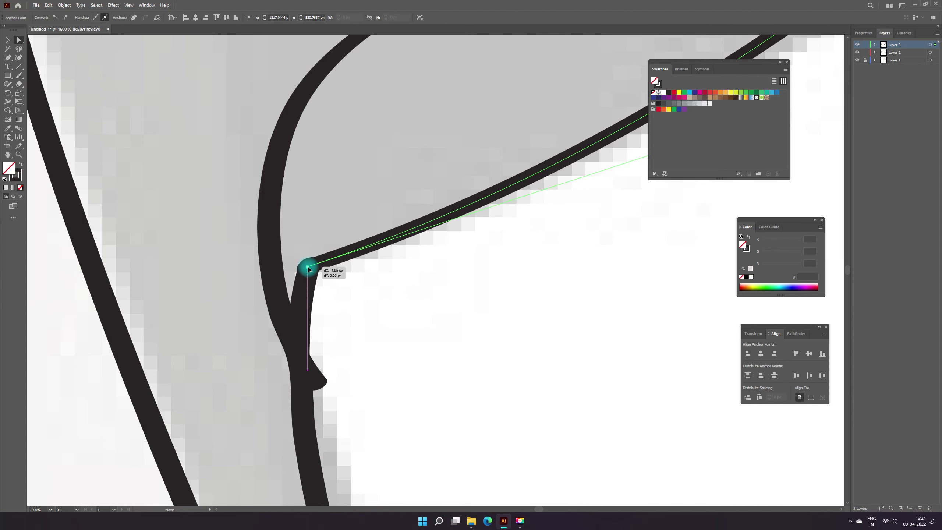
Join the open corner paths at the armpit into one outline with the Join tool
click(368, 301)
click(311, 258)
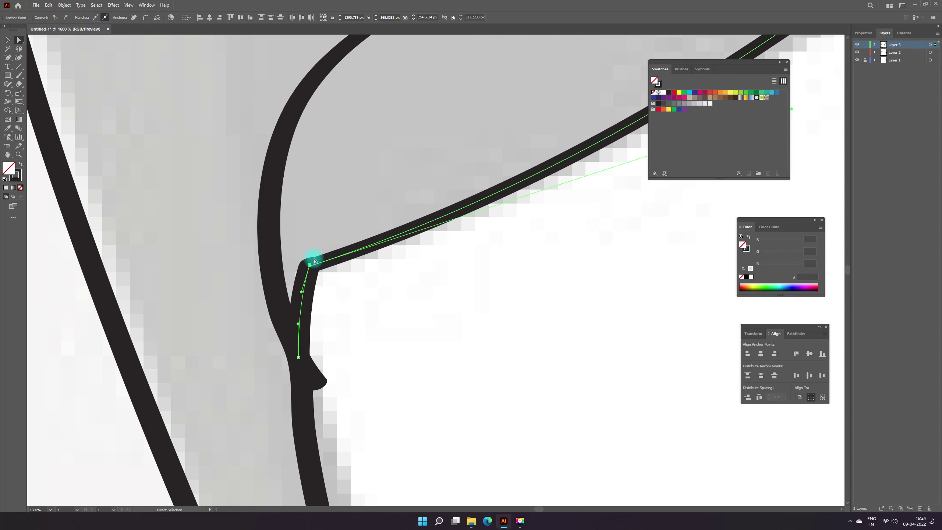
click(7, 83)
click(45, 118)
drag(322, 275, 308, 264)
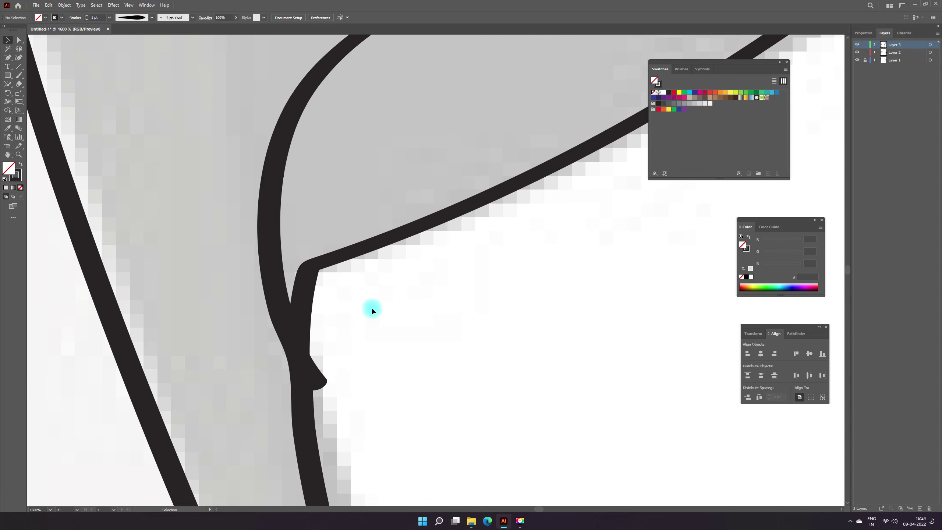
Zoom out and inspect the outer curved path near the beak and neck
key(z)
alt+click(430, 309)
alt+click(497, 295)
click(364, 281)
click(532, 284)
key(z)
alt+click(435, 284)
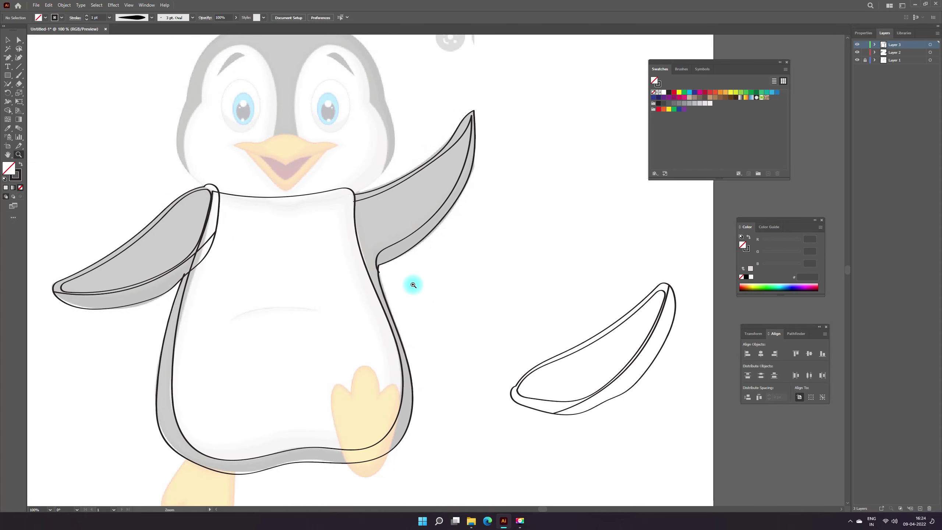
key(v)
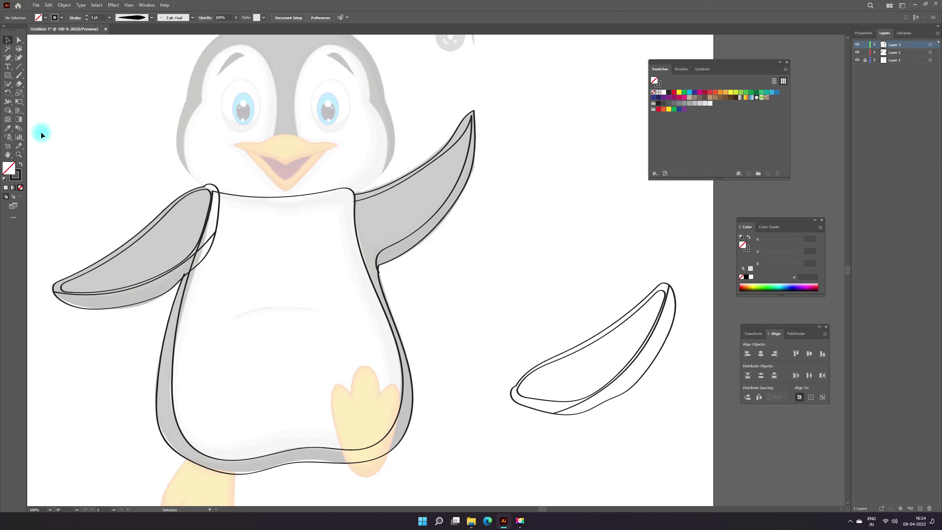
Select the wing and body outlines with Shape Builder, then deselect and zoom on the arm edge
drag(453, 484, 141, 156)
key(shift+m)
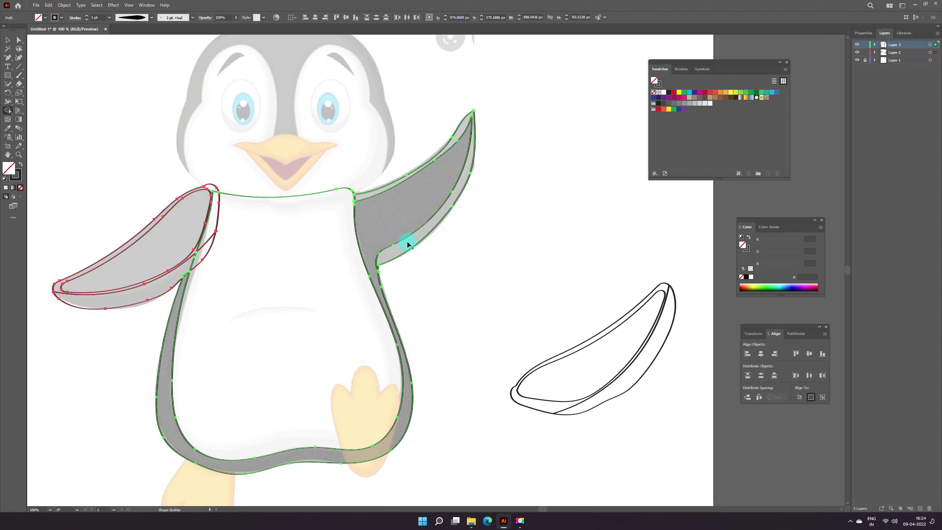
click(389, 273)
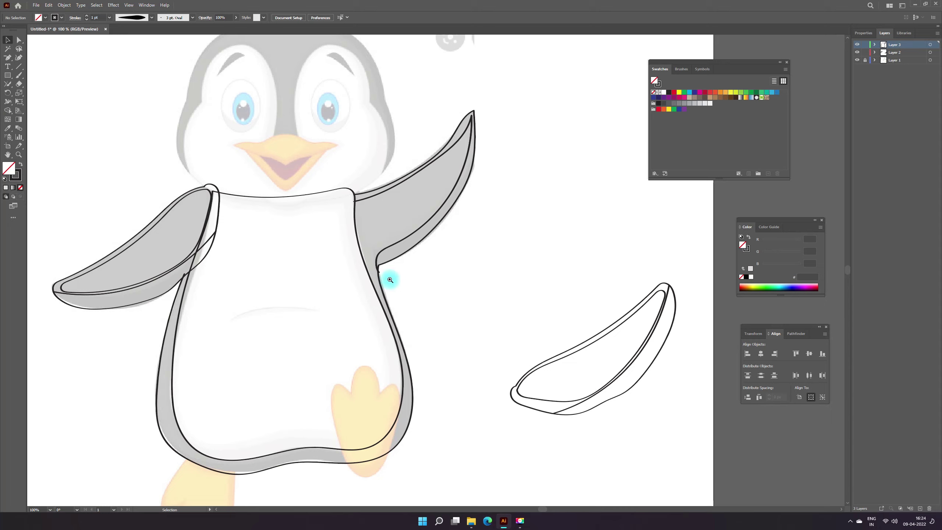
key(z)
drag(389, 274, 431, 276)
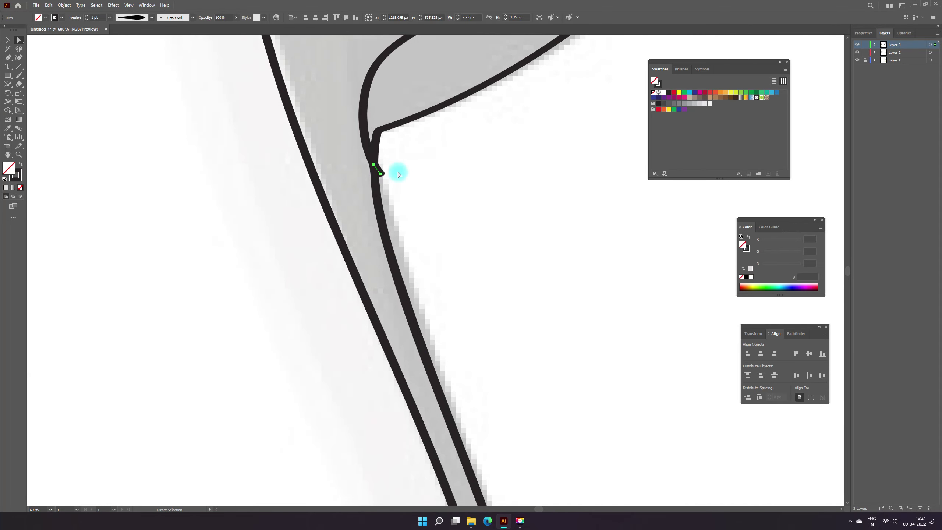
Pan around to check outline junctions, then zoom in on the lower belly and foot
key(a)
mouse_move(359, 182)
mouse_down()
mouse_move(421, 320)
mouse_move(351, 202)
mouse_up()
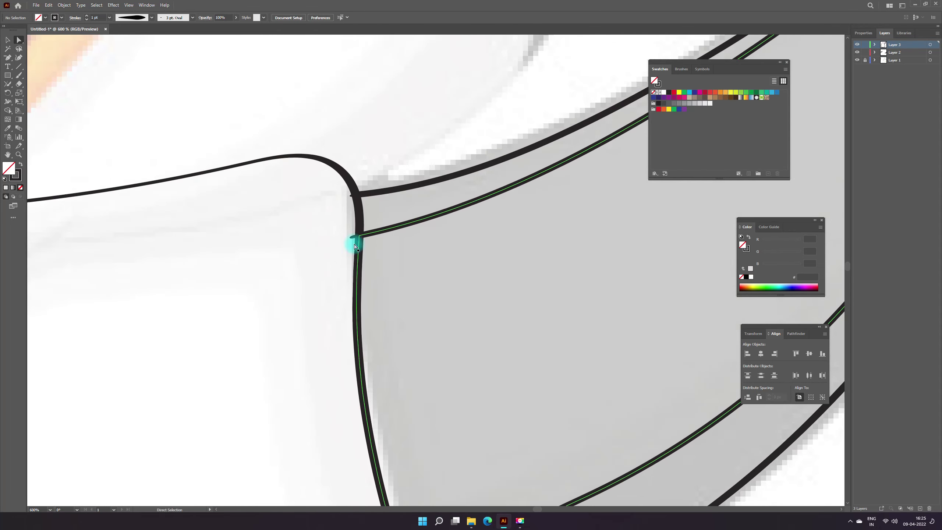
mouse_move(350, 201)
mouse_down()
mouse_move(564, 227)
mouse_move(394, 307)
mouse_move(214, 307)
mouse_up()
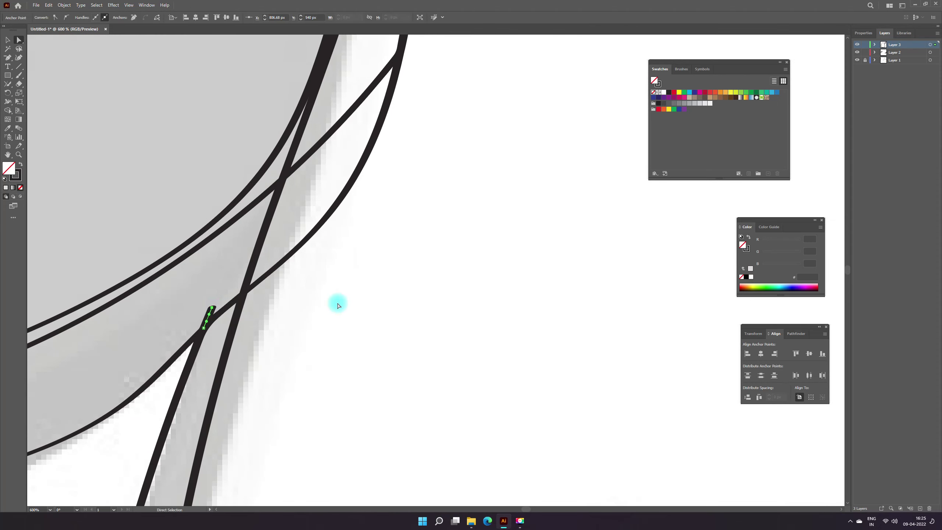
key(z)
alt+click(458, 307)
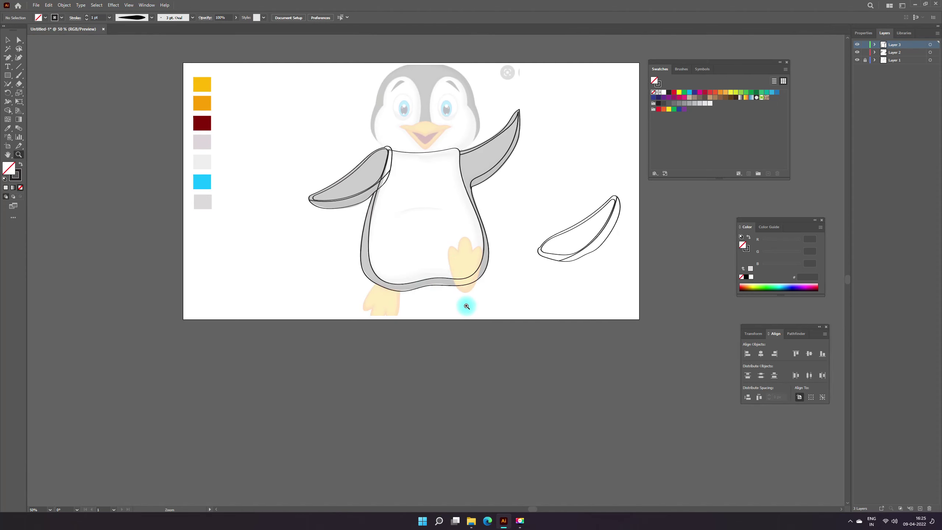
click(443, 226)
click(444, 258)
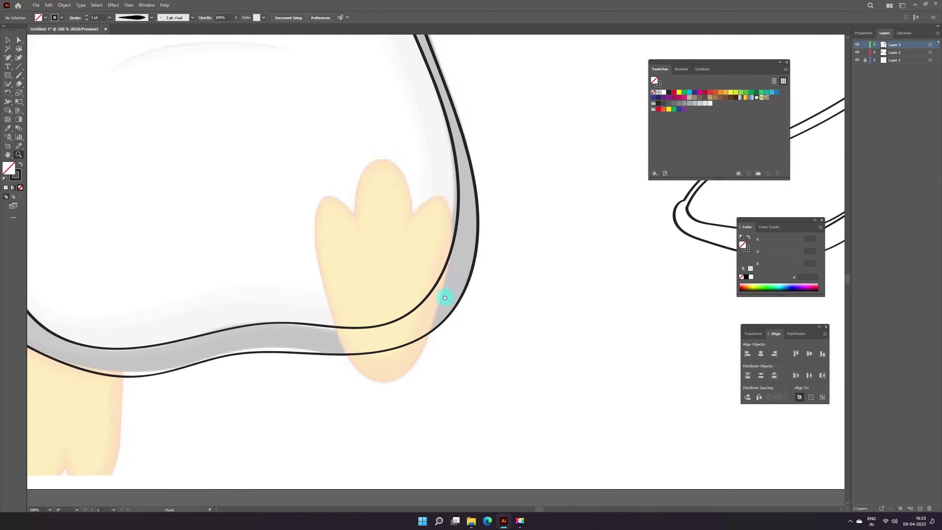
On a new layer, paintbrush-trace the right foot's rounded base and three toes in black
click(920, 509)
click(19, 75)
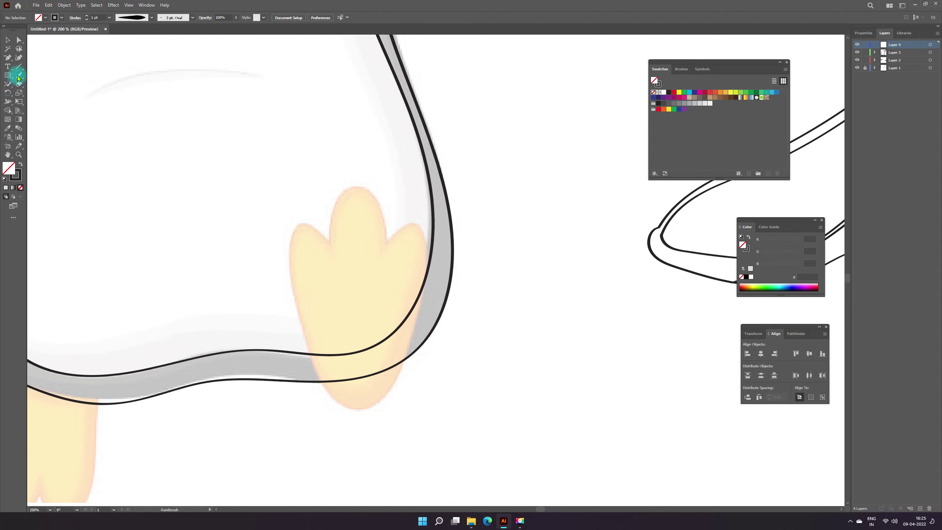
drag(344, 405, 317, 366)
mouse_move(307, 326)
mouse_down()
mouse_move(296, 272)
mouse_move(304, 220)
mouse_move(332, 240)
mouse_move(336, 198)
mouse_move(358, 185)
mouse_move(382, 216)
mouse_move(388, 243)
mouse_move(406, 225)
mouse_up()
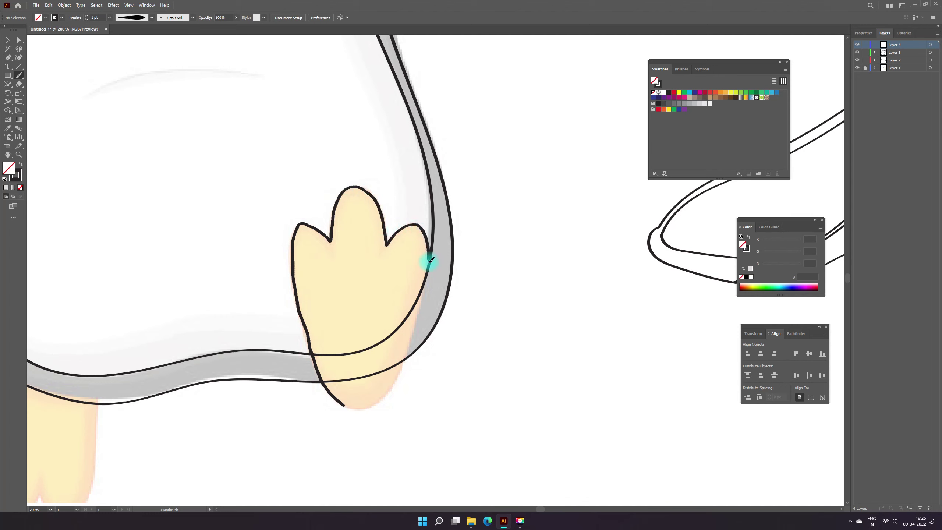
mouse_move(411, 347)
mouse_down()
mouse_move(391, 391)
mouse_move(363, 410)
mouse_move(344, 404)
mouse_up()
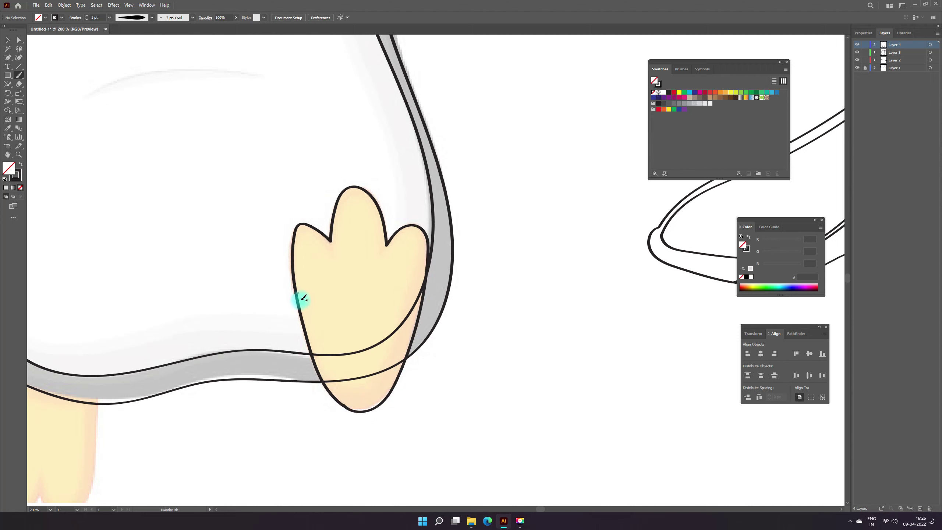
mouse_move(305, 300)
mouse_down()
mouse_move(301, 229)
mouse_move(322, 247)
mouse_move(340, 230)
mouse_move(353, 193)
mouse_move(420, 274)
mouse_move(406, 330)
mouse_move(374, 385)
mouse_move(329, 369)
mouse_move(301, 293)
mouse_up()
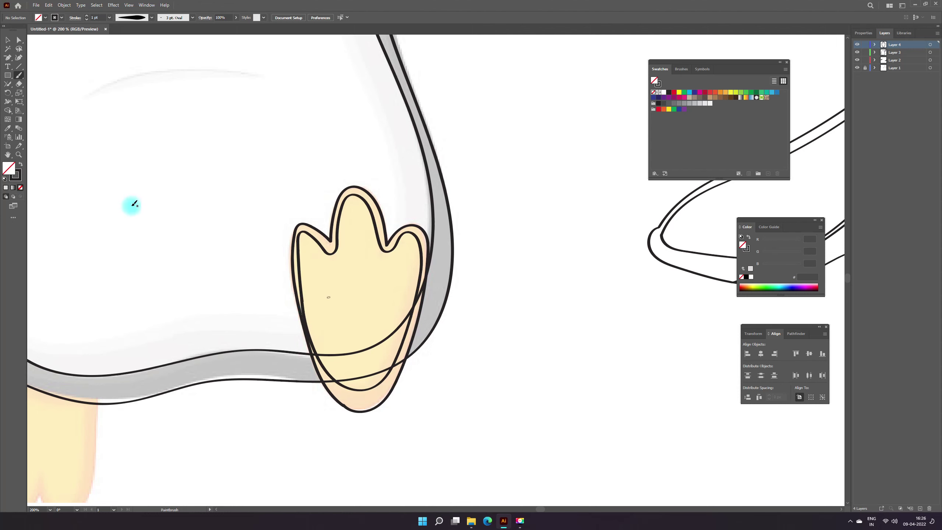
Duplicate the foot outline, flip it vertically, rotate it, and move it onto the left foot sketch
key(z)
alt+click(400, 263)
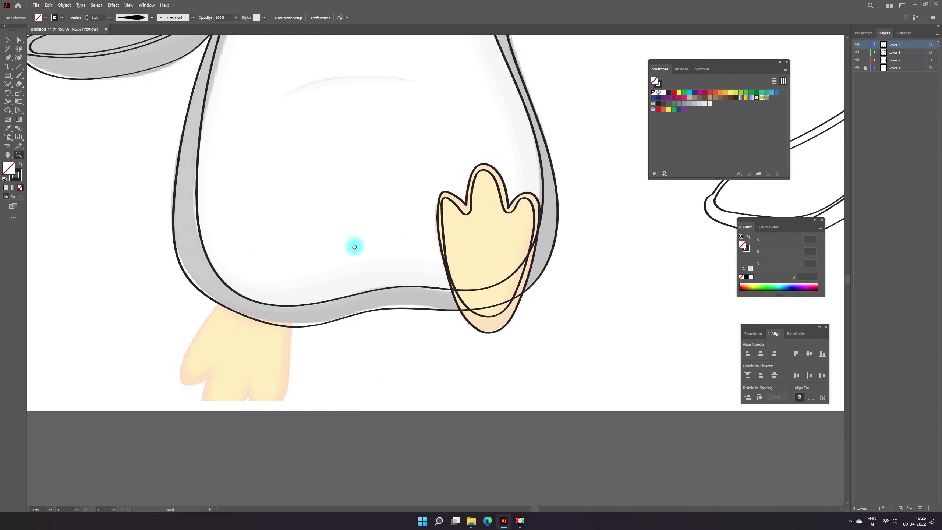
scroll(353, 246, down, 5)
click(521, 164)
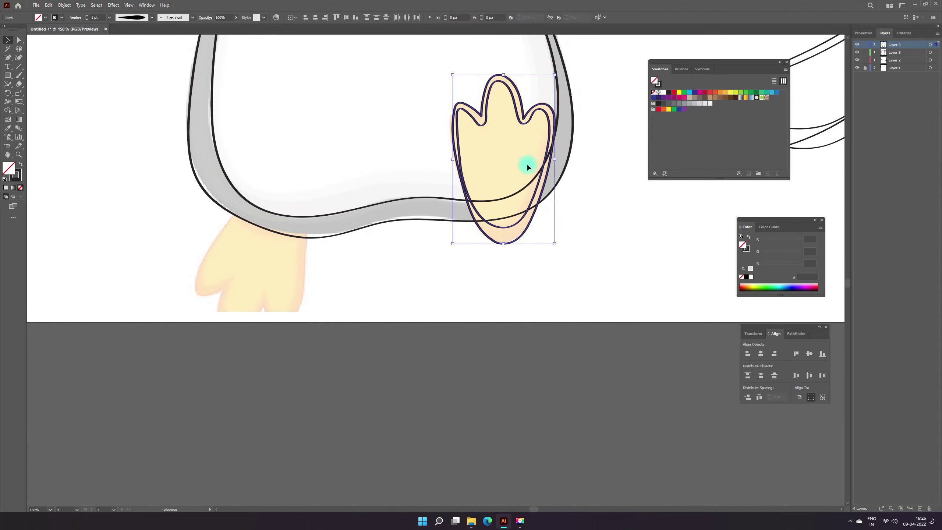
alt+drag(486, 122, 108, 188)
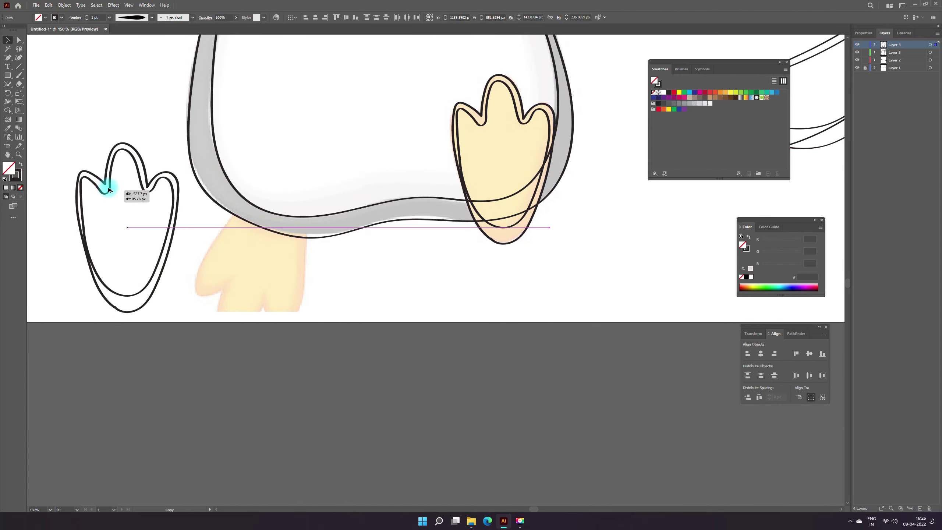
click(861, 33)
click(916, 85)
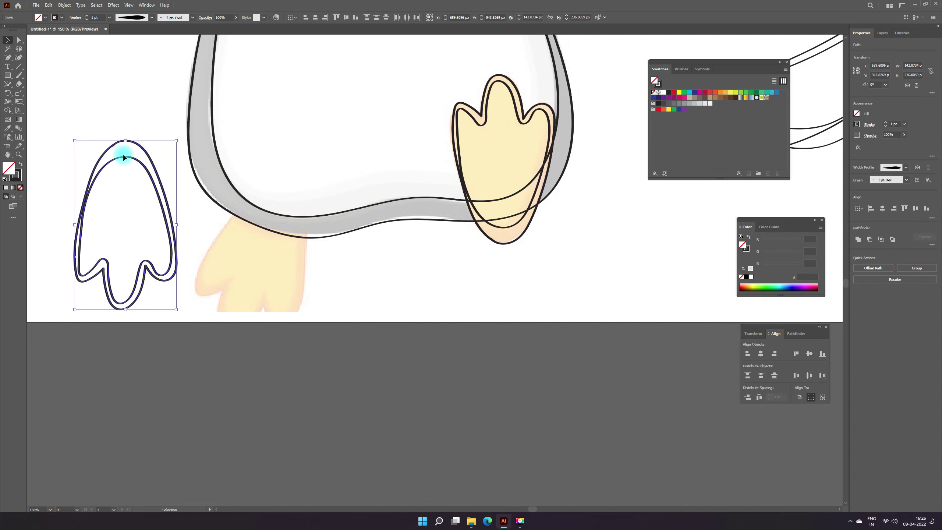
drag(72, 138, 113, 132)
drag(109, 258, 221, 279)
drag(353, 196, 342, 196)
Nudge the copied foot into place with arrow keys, then zoom out to the whole penguin
key(Left)
key(Up)
key(Up)
key(Left)
key(Up)
key(Up)
key(Right)
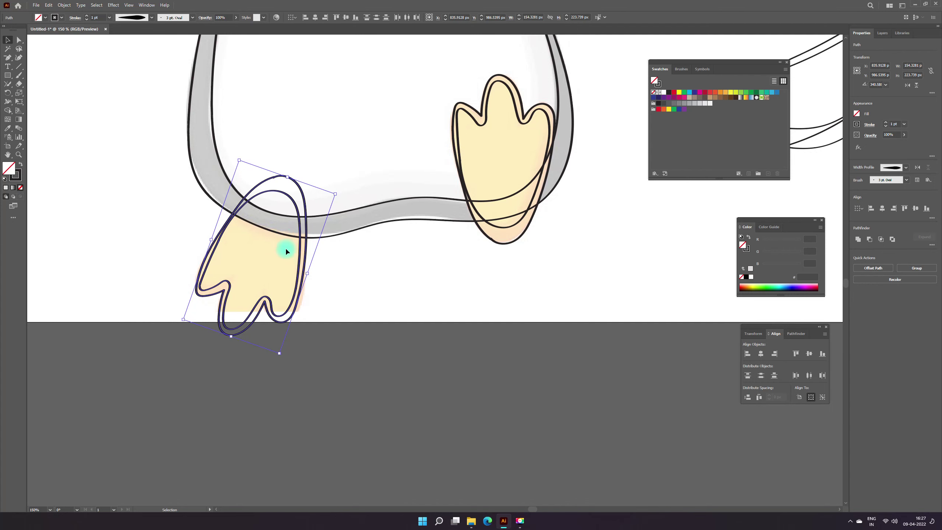
key(Right)
click(362, 283)
key(ctrl+minus)
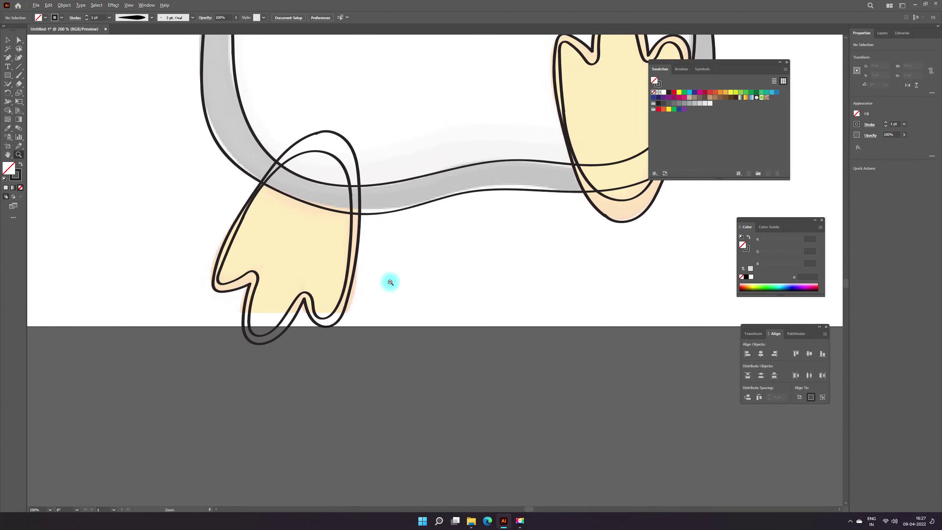
key(ctrl+minus)
key(ctrl+minus)
Zoom in on the head and add a new layer for the beak outline
click(337, 318)
click(441, 274)
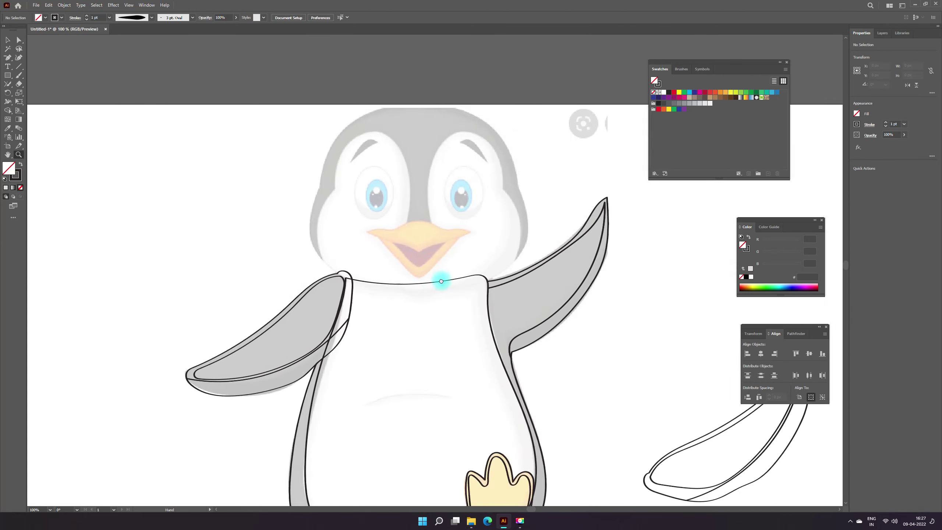
click(437, 300)
click(18, 75)
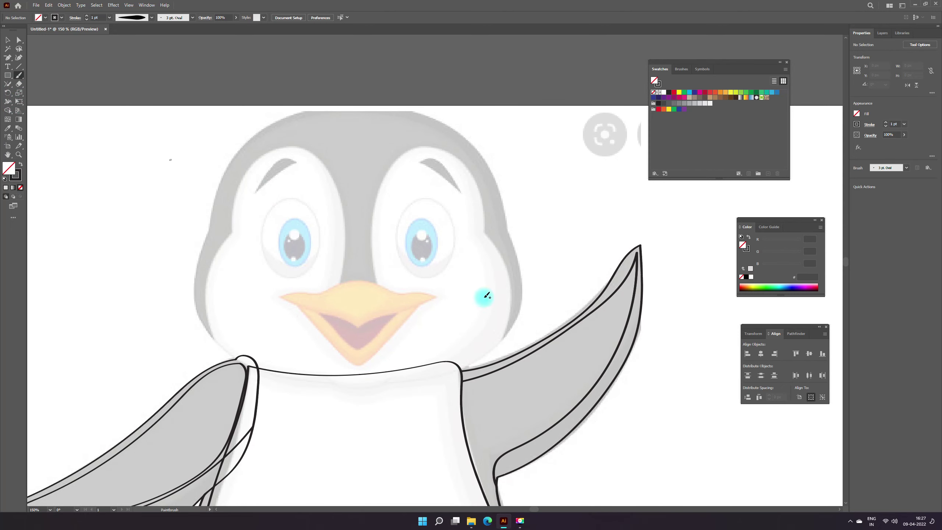
click(882, 32)
click(920, 509)
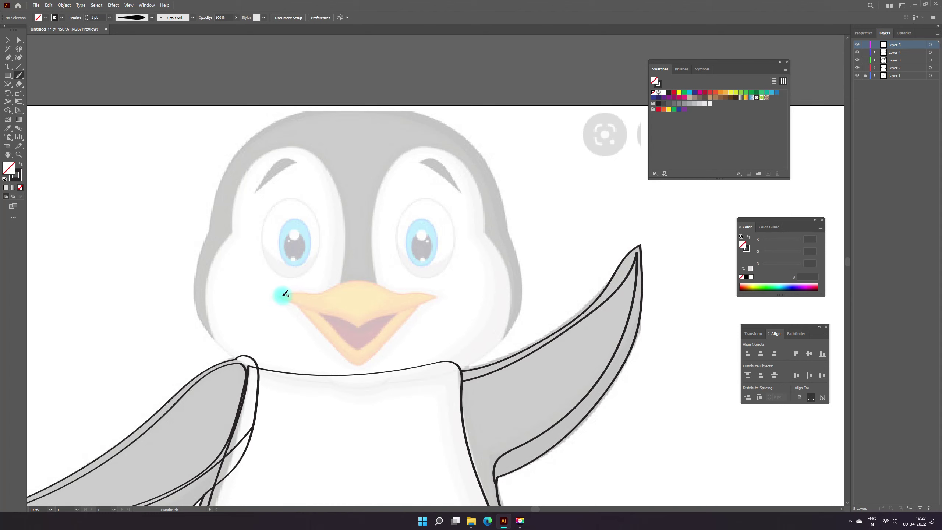
Brush the upper beak edges and the V-shaped lower beak, then check its end anchor
drag(298, 292, 434, 298)
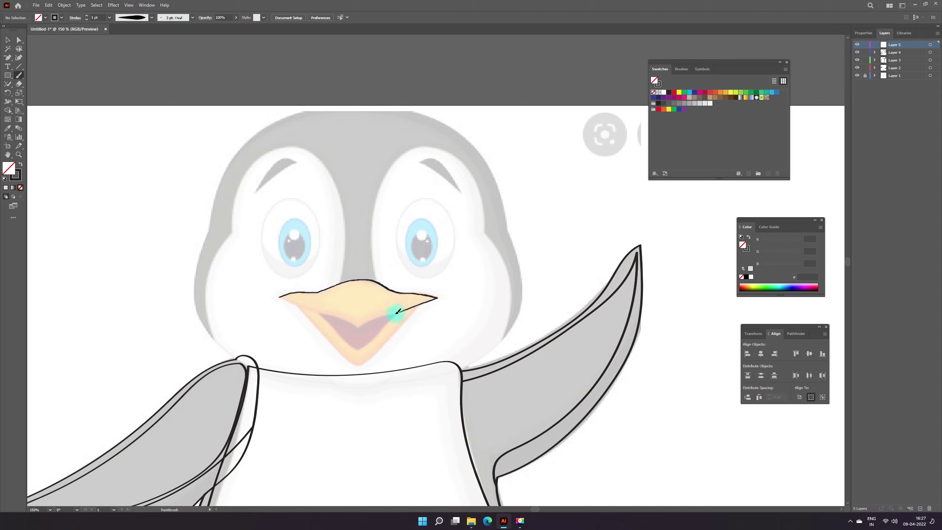
drag(322, 308, 278, 297)
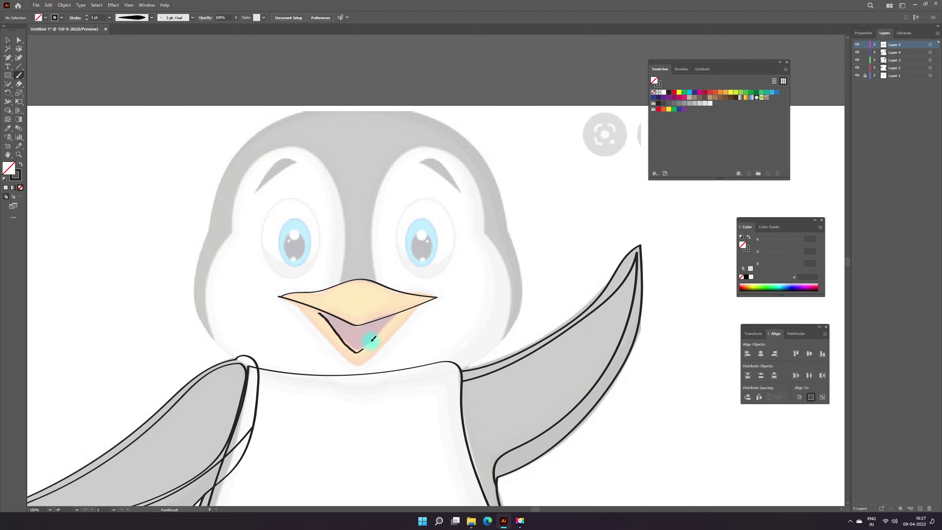
drag(394, 313, 394, 311)
key(a)
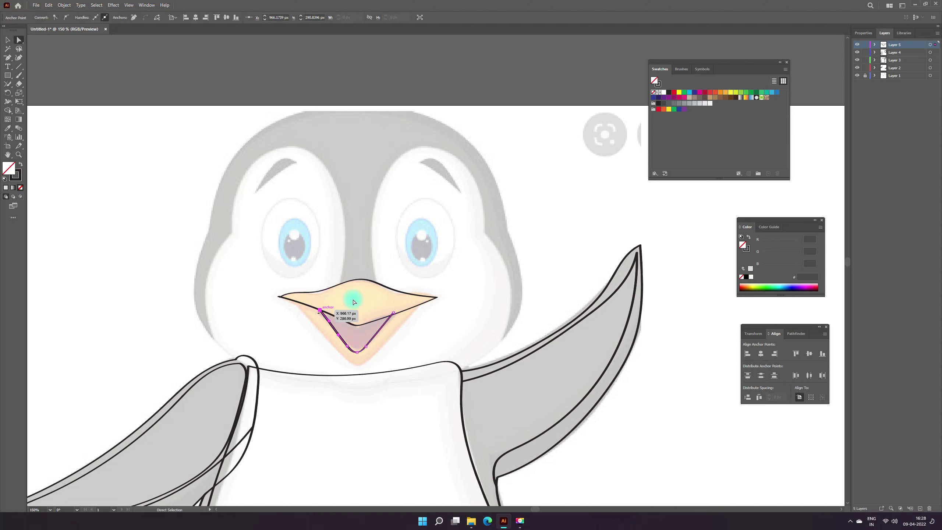
click(319, 312)
click(420, 397)
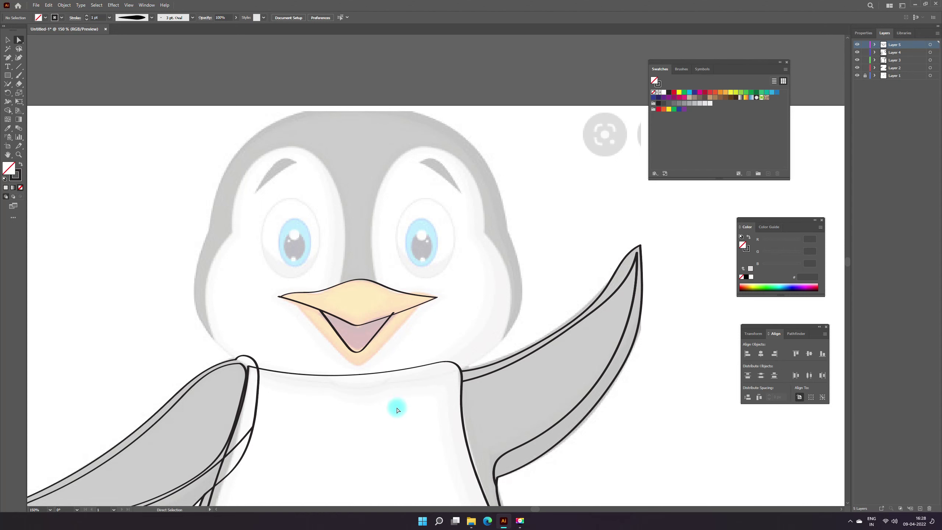
scroll(320, 337, up, 1)
Adjust the anchor at the upper beak's left tip with Direct Selection
scroll(420, 283, up, 1)
drag(396, 295, 270, 324)
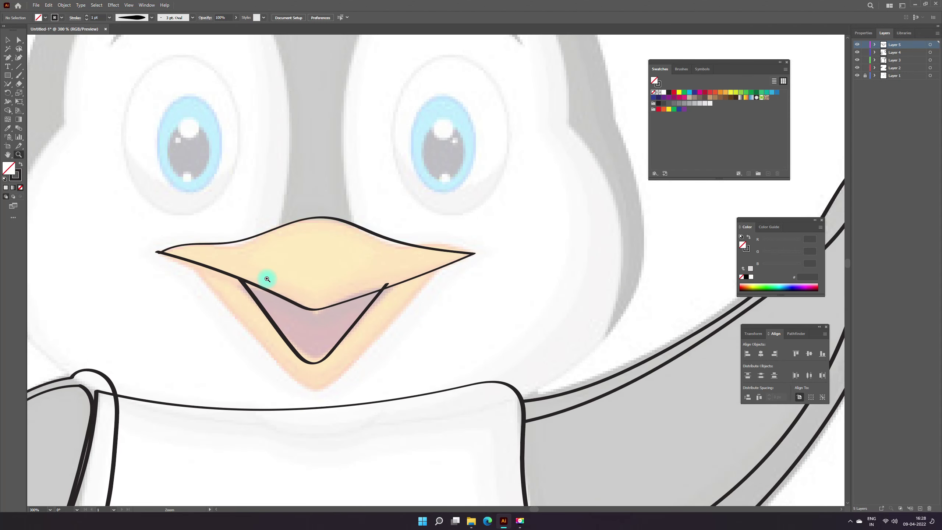
click(157, 253)
key(a)
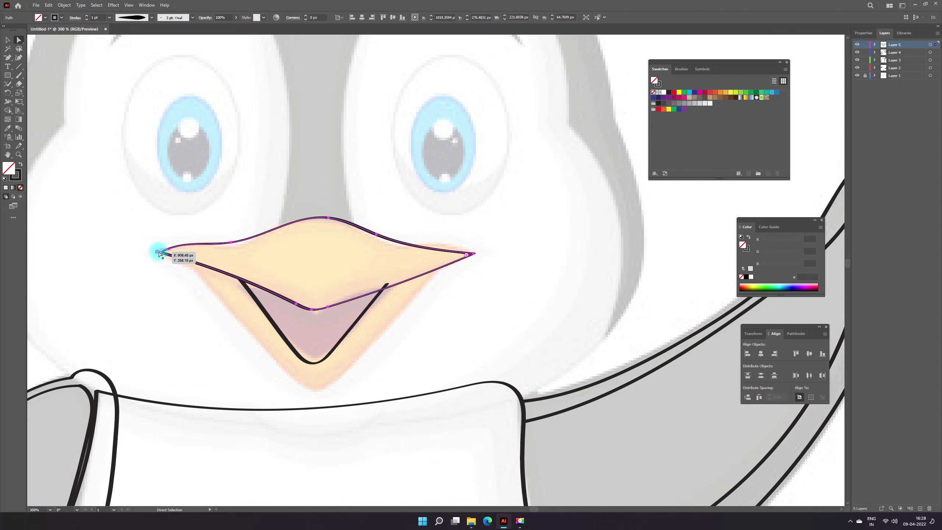
drag(158, 254, 160, 254)
click(168, 281)
Brush black strokes along the upper beak's top edge from the left tip to the right tip
click(19, 75)
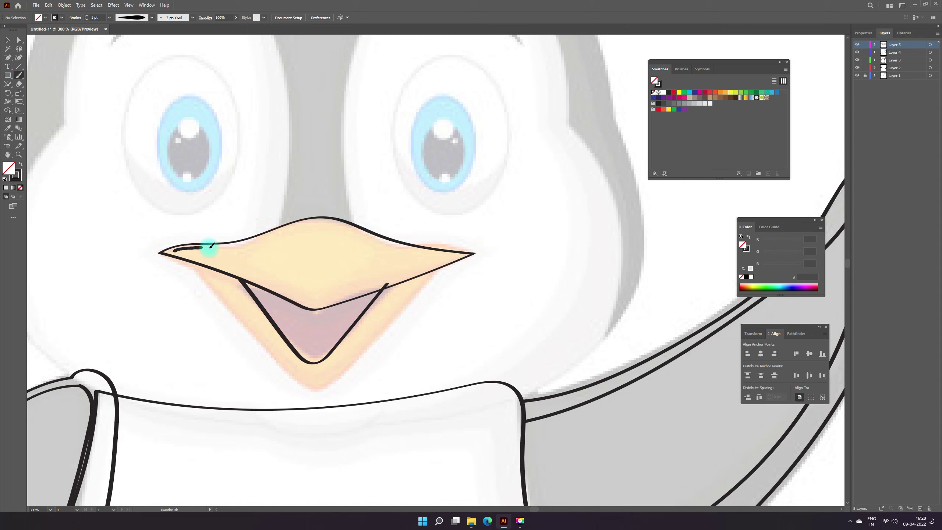
drag(229, 244, 327, 226)
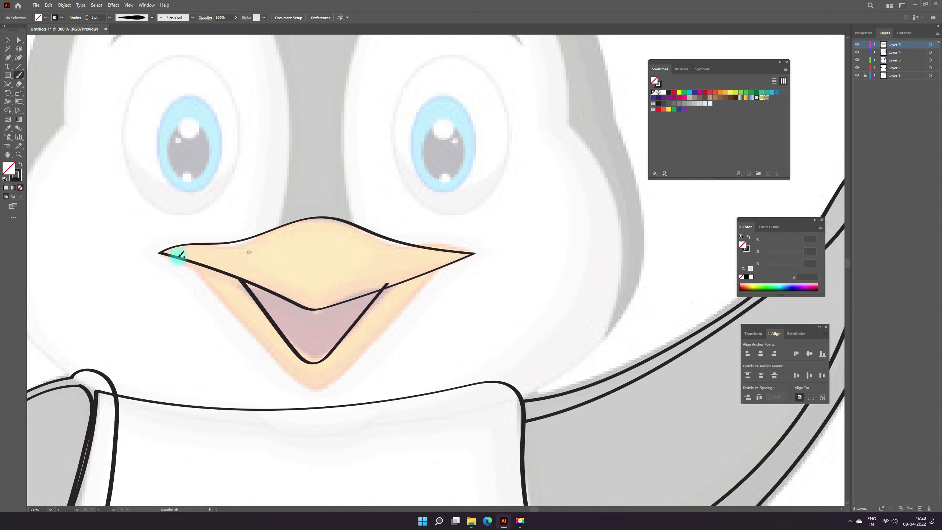
drag(172, 249, 260, 243)
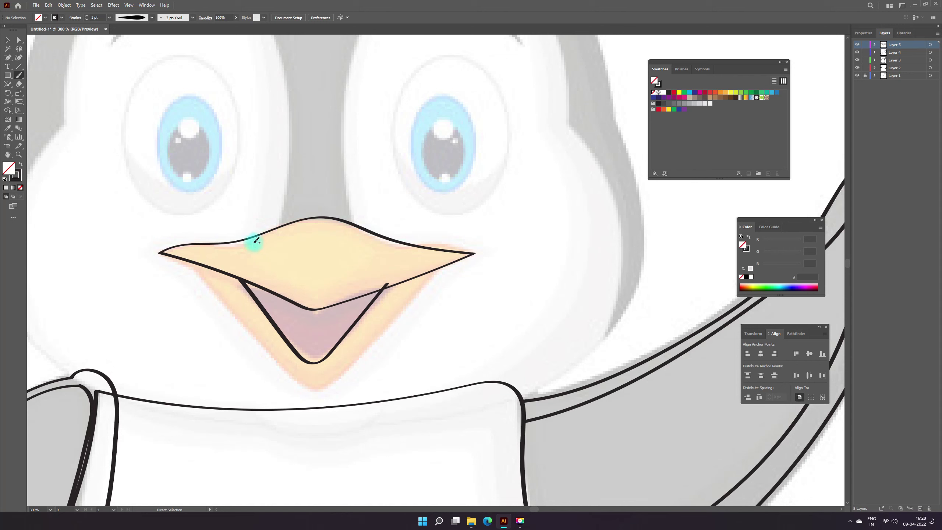
drag(168, 250, 256, 243)
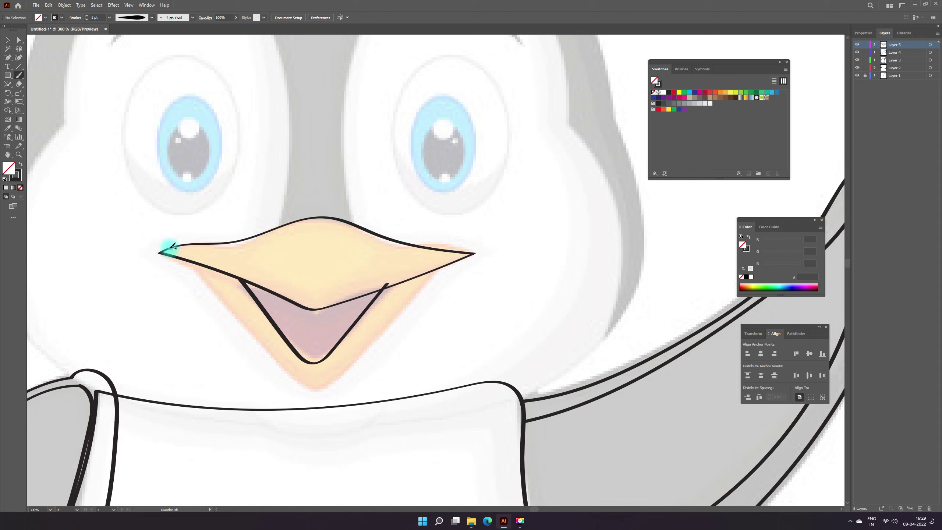
drag(172, 250, 242, 247)
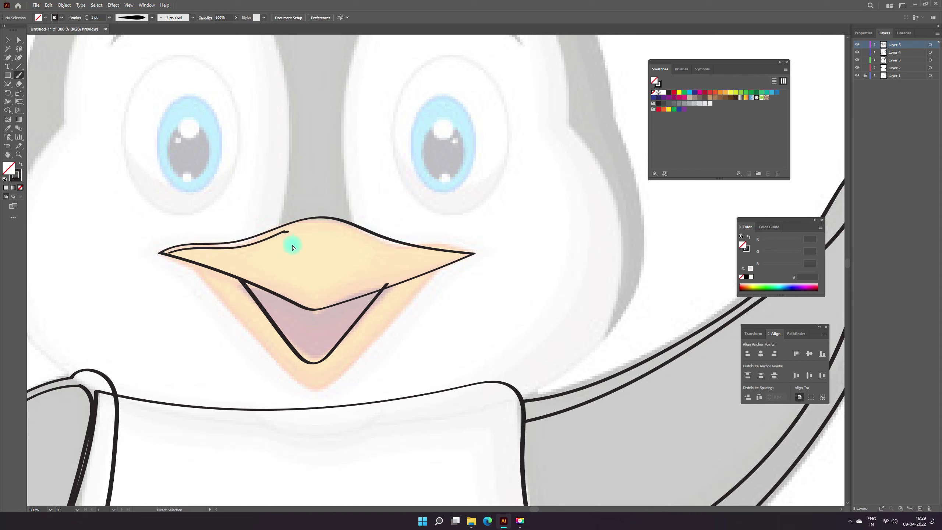
drag(335, 220, 388, 242)
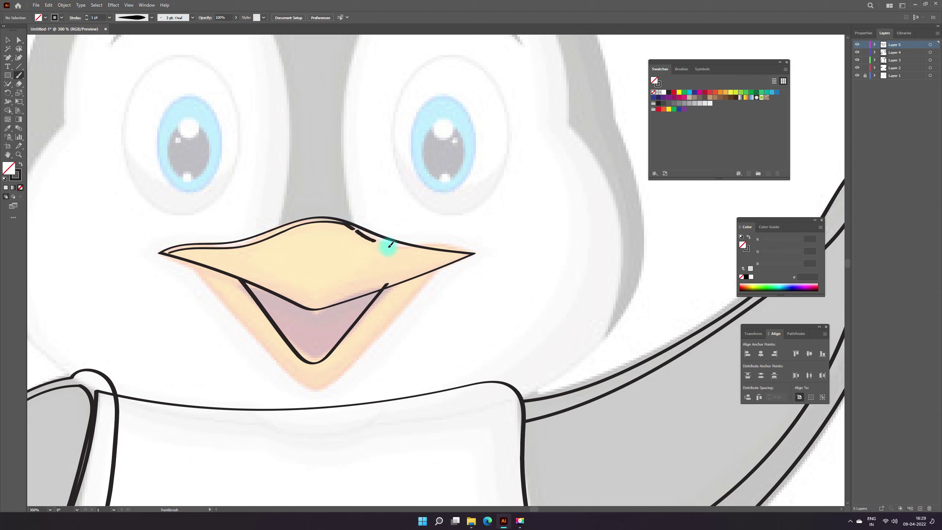
mouse_move(350, 222)
mouse_down()
mouse_move(378, 242)
mouse_move(446, 252)
mouse_move(399, 274)
mouse_up()
drag(326, 300, 173, 250)
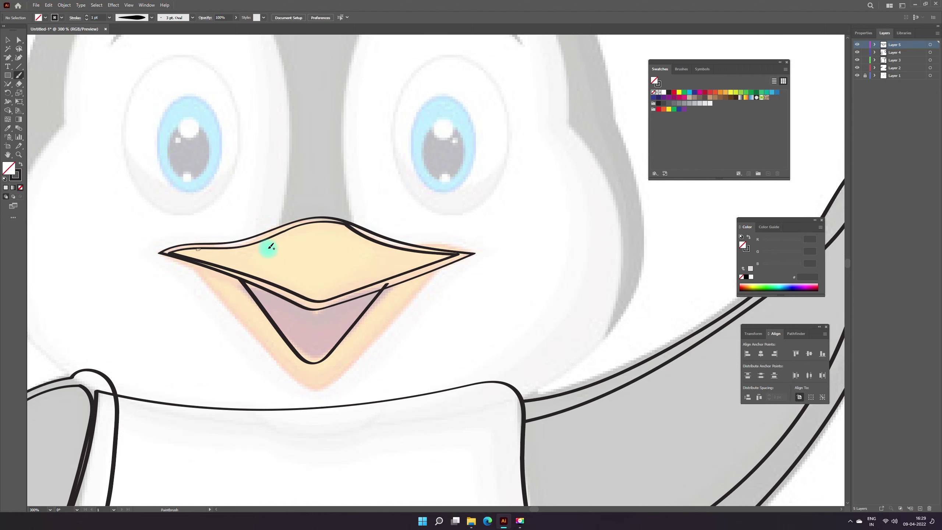
key(z)
alt+click(463, 297)
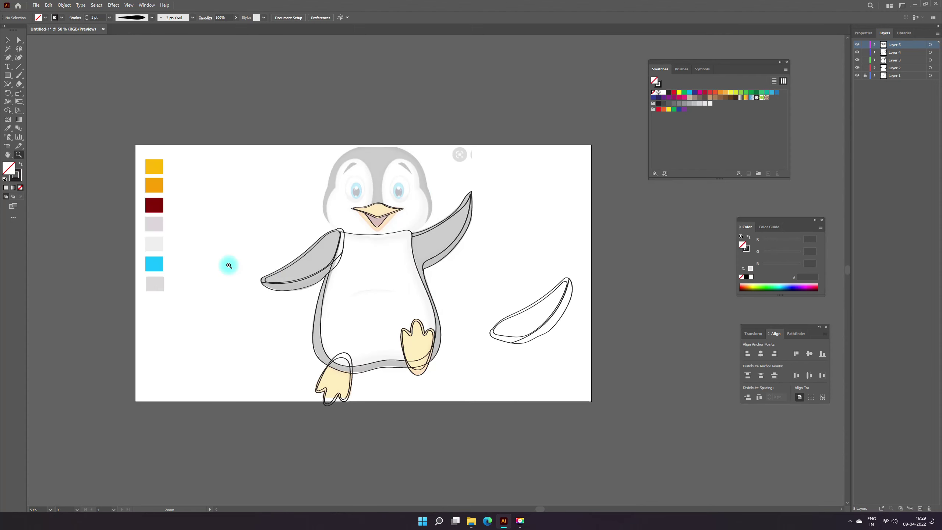
Save the drawing as 'cartoon penguin.ai' via Save As
click(36, 5)
click(63, 80)
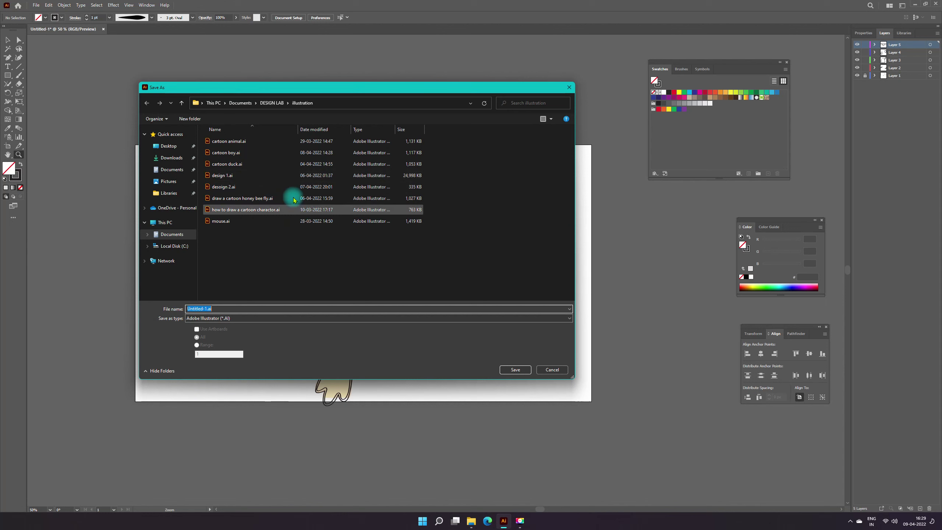
text(cartoon )
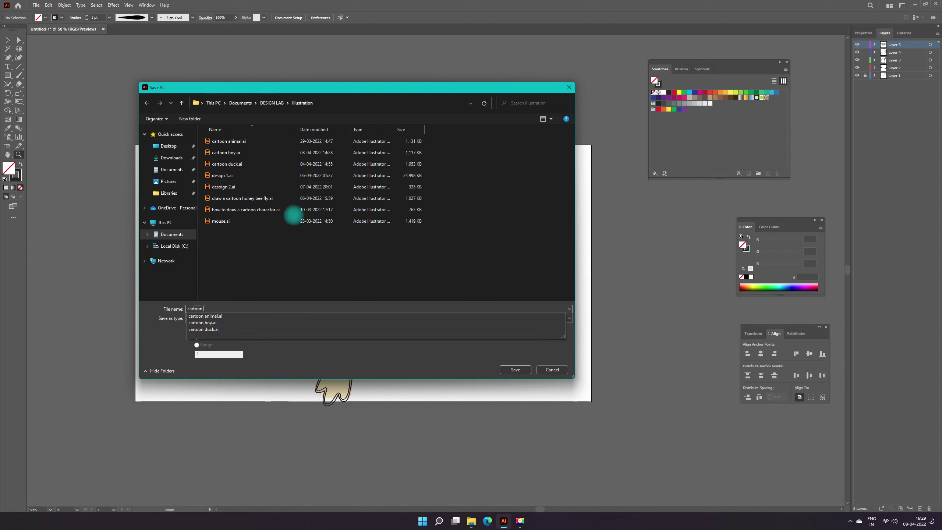
text(penguin)
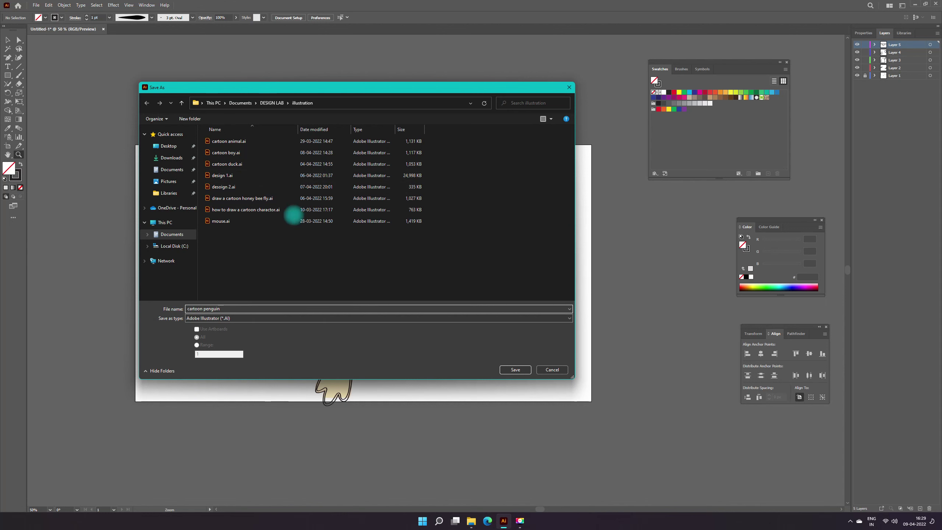
click(518, 370)
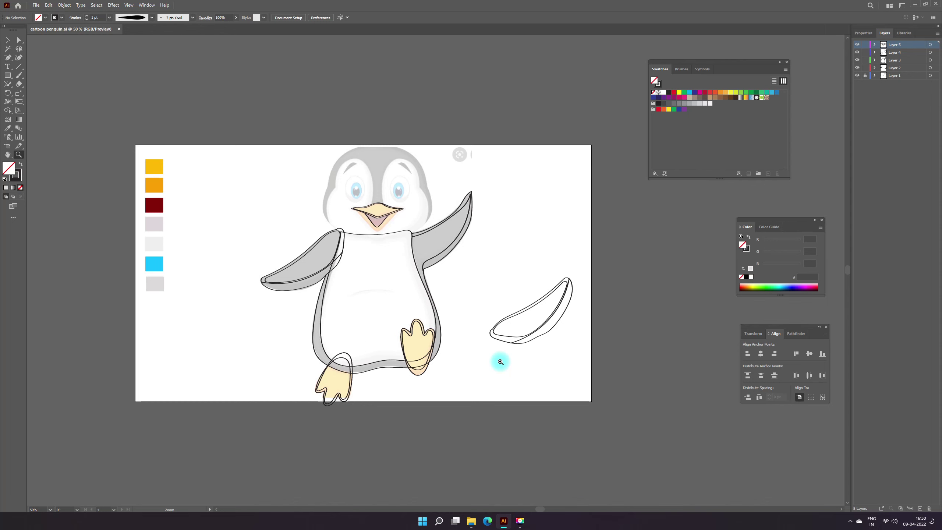
Zoom in on the face and paint the lower beak outline with the Paintbrush
click(453, 358)
click(399, 263)
click(462, 221)
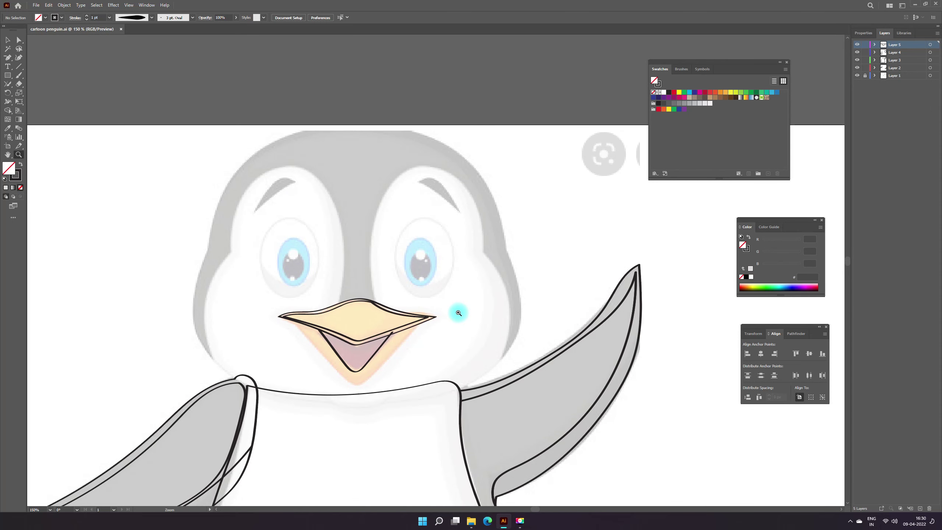
click(18, 75)
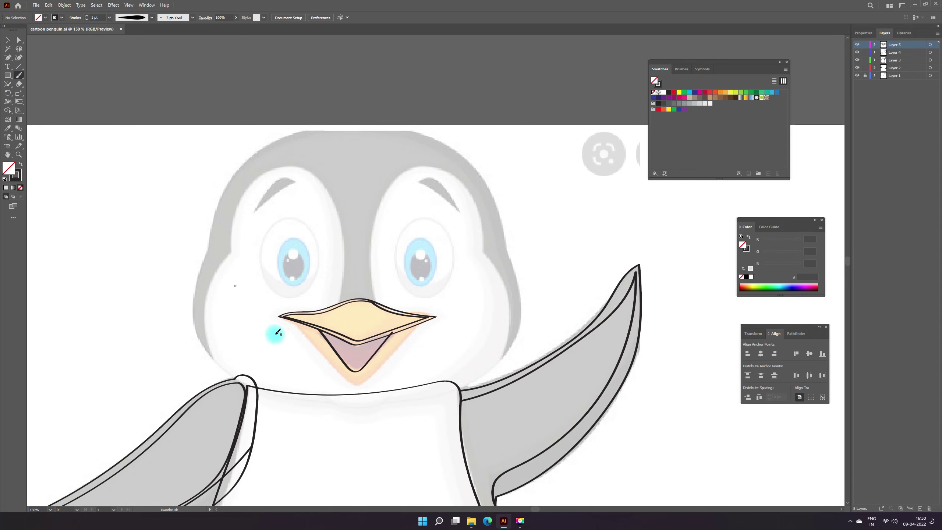
drag(296, 320, 404, 338)
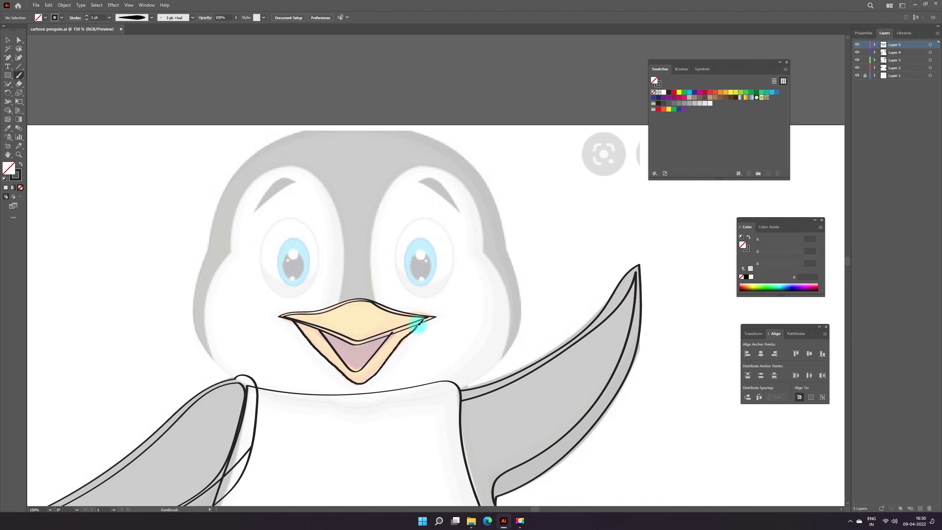
Zoom closer on the beak and paint the inner mouth line of the lower beak
key(z)
click(386, 351)
click(439, 261)
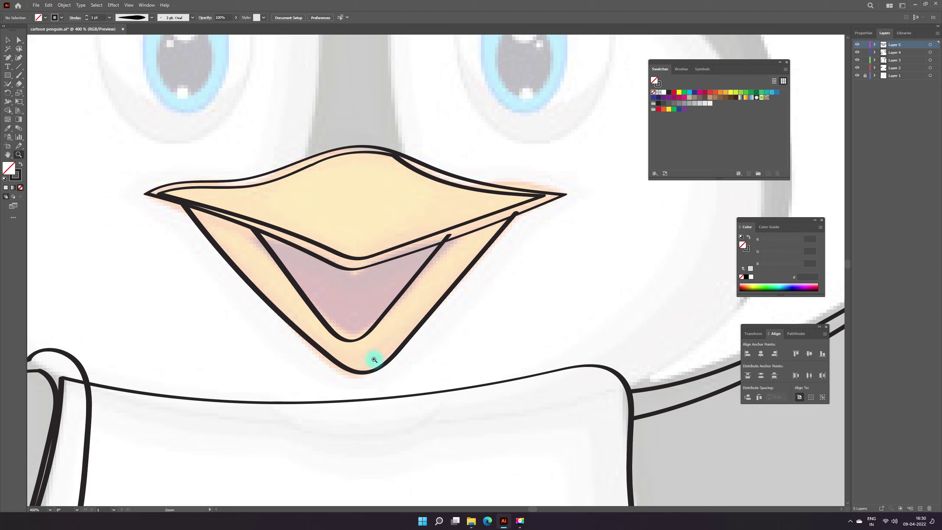
click(19, 77)
drag(210, 225, 288, 285)
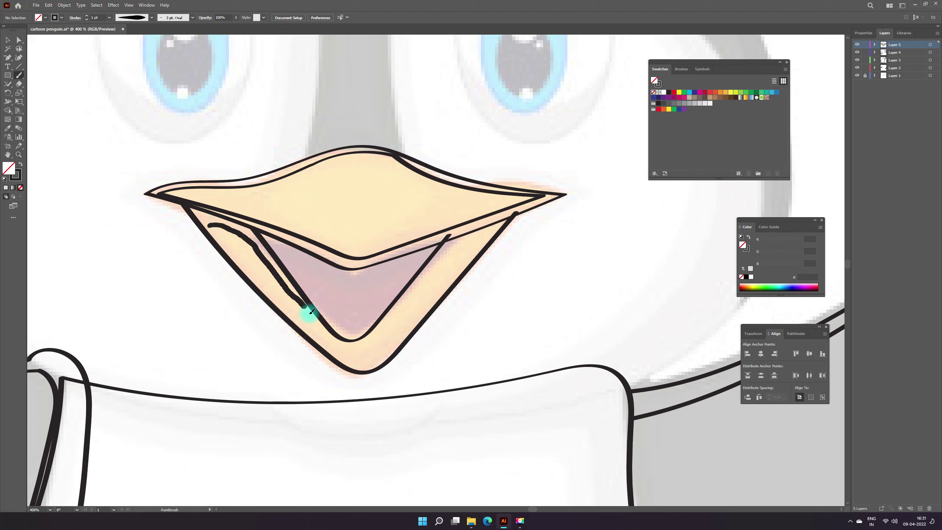
mouse_move(287, 284)
mouse_down()
mouse_move(386, 322)
mouse_move(494, 229)
mouse_move(406, 324)
mouse_move(358, 359)
mouse_move(238, 263)
mouse_move(211, 224)
mouse_up()
Adjust the inner beak line's endpoint with Direct Selection, then bring the right eye into view
key(a)
click(210, 225)
click(184, 218)
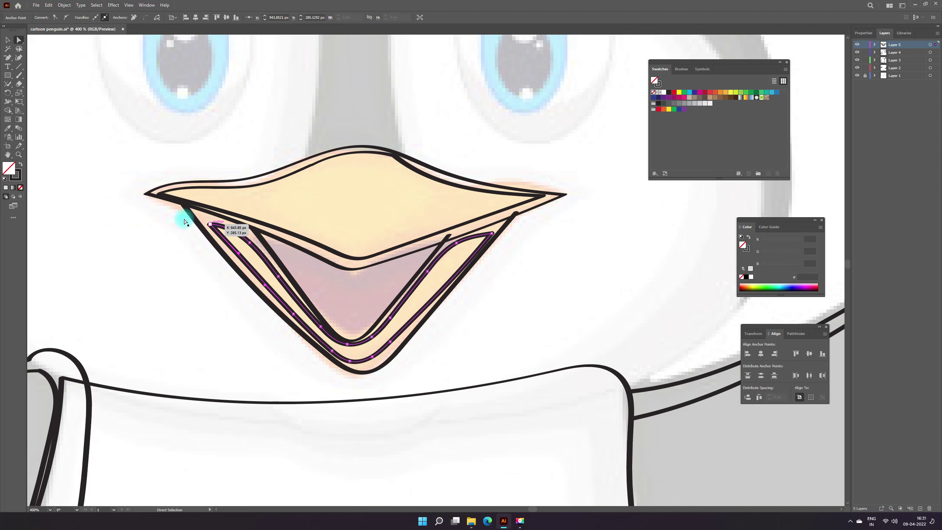
click(377, 342)
key(z)
scroll(442, 256, down, 3)
scroll(462, 278, up, 1)
scroll(514, 286, up, 1)
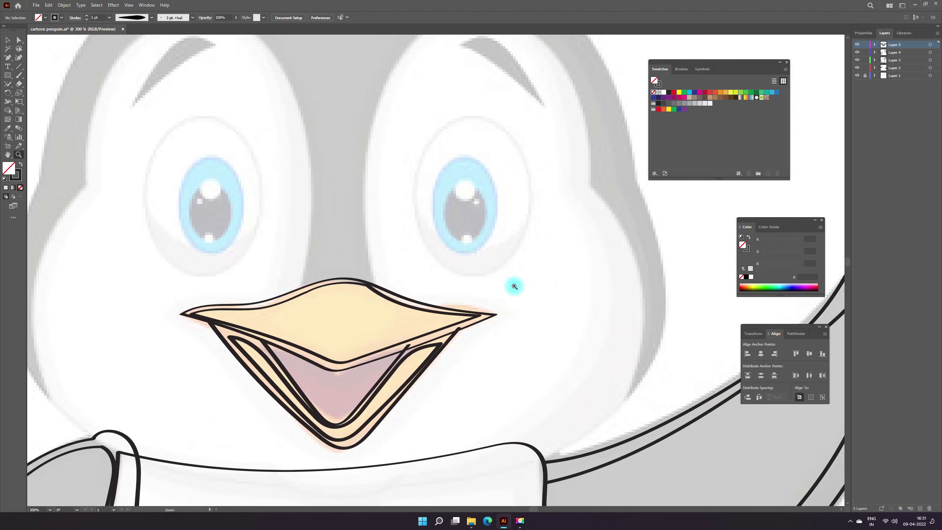
scroll(413, 255, up, 2)
drag(7, 75, 44, 97)
Draw an ellipse around the right eye and drag it over the reference eye
drag(551, 326, 433, 172)
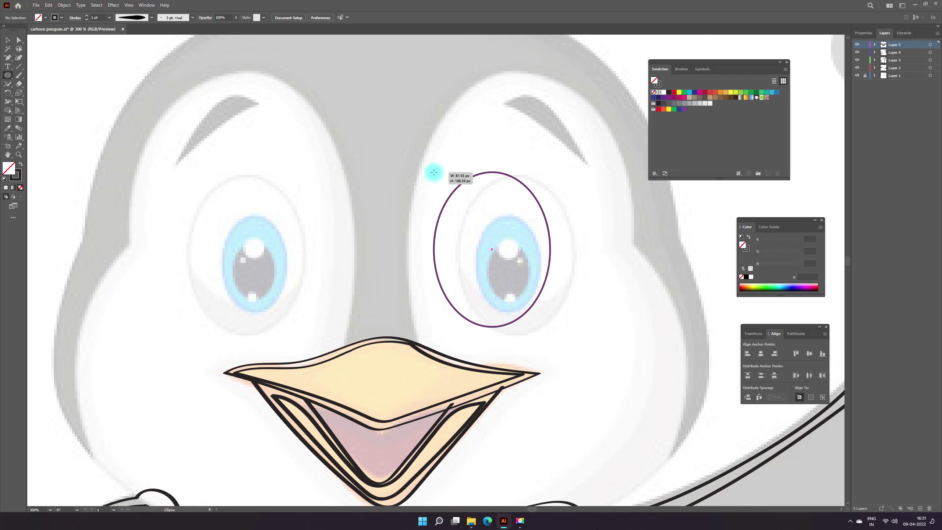
click(7, 40)
click(606, 284)
click(550, 261)
drag(489, 249, 502, 250)
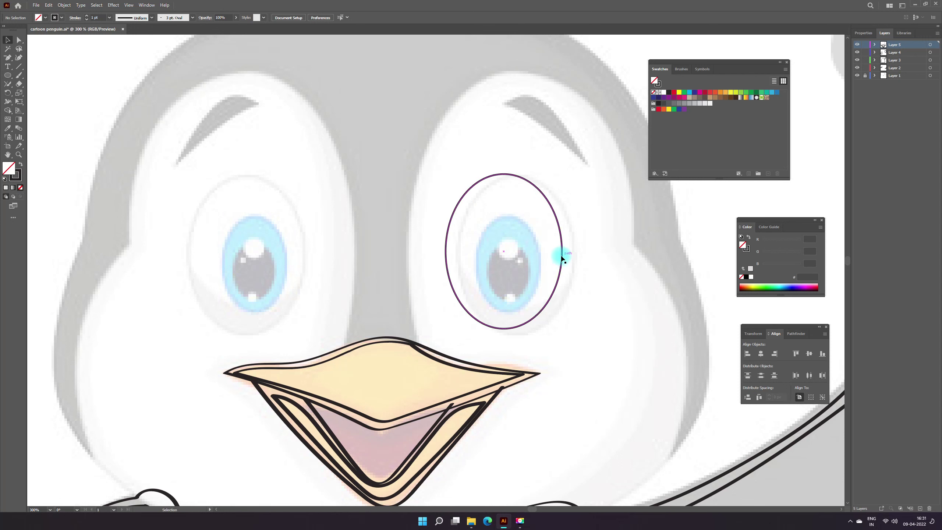
drag(446, 250, 452, 251)
click(457, 255)
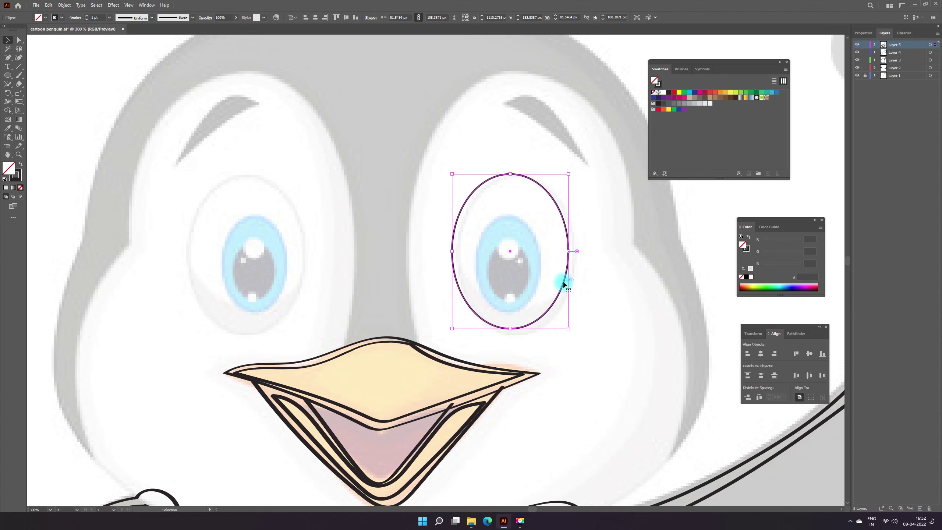
Nudge the eye ellipse right and down into place with the arrow keys
double_click(571, 269)
key(Escape)
key(ctrl+a)
key(Right)
key(Right)
key(Right)
key(Right)
key(Down)
key(Right)
click(628, 247)
Draw an ellipse around the blue iris and nudge it right and down
click(7, 75)
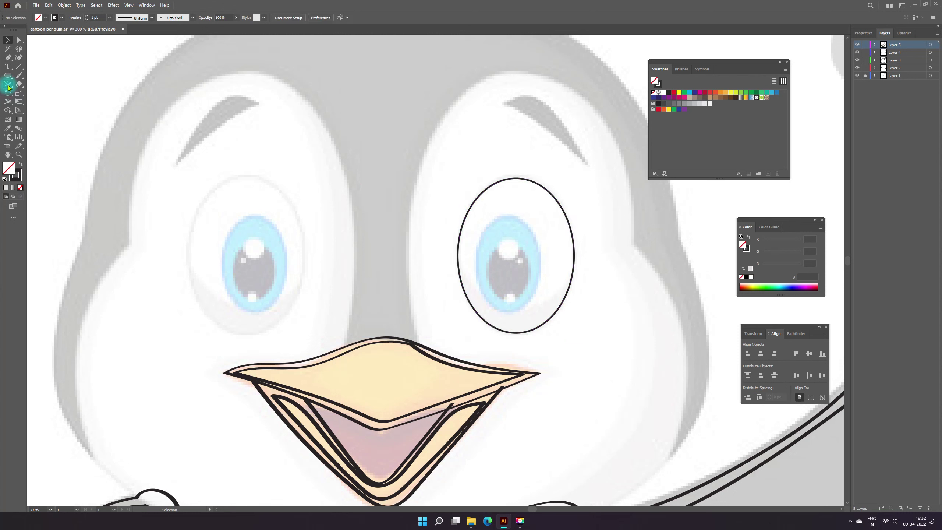
drag(528, 315, 463, 214)
key(Right)
key(Right)
key(Right)
key(Right)
key(Down)
click(7, 39)
click(163, 250)
Draw an ellipse over the grey pupil and nudge it right and down
click(7, 75)
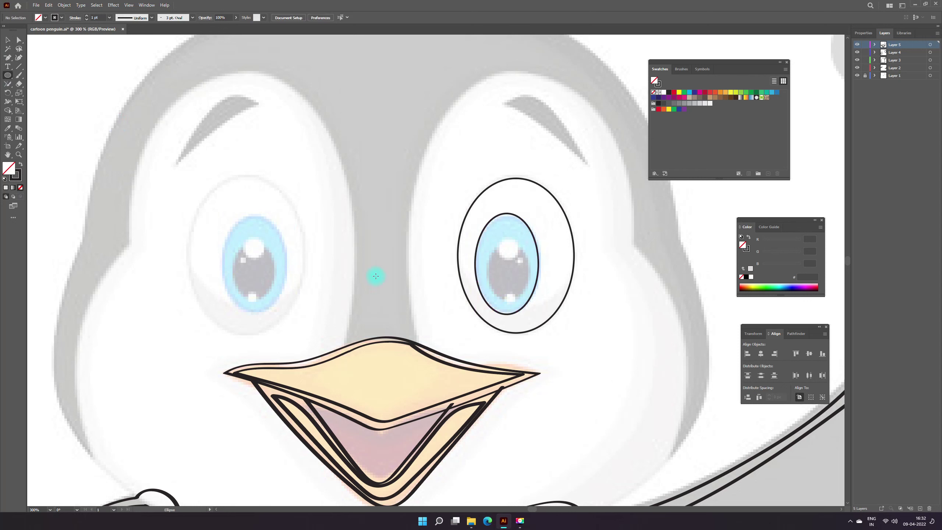
drag(519, 297, 487, 241)
key(Right)
key(Right)
key(Right)
key(Right)
key(Right)
key(Down)
key(Down)
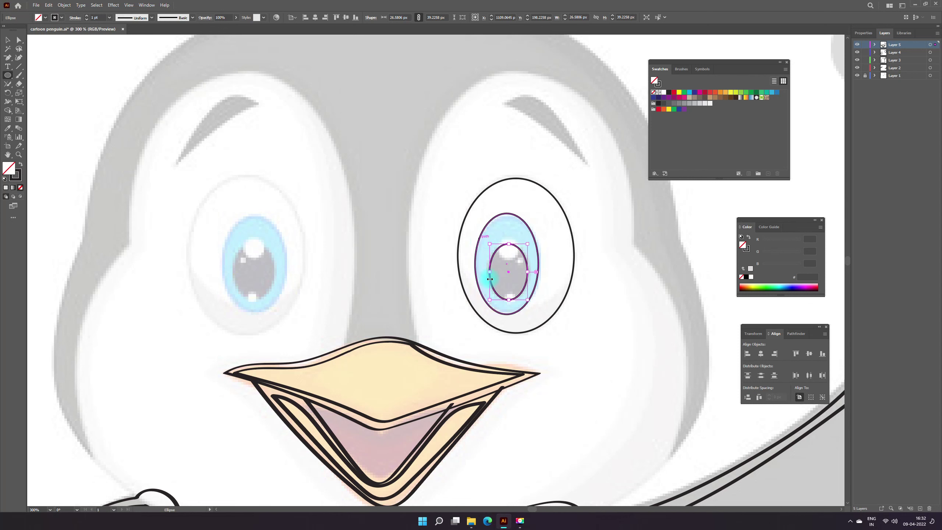
click(7, 40)
click(242, 145)
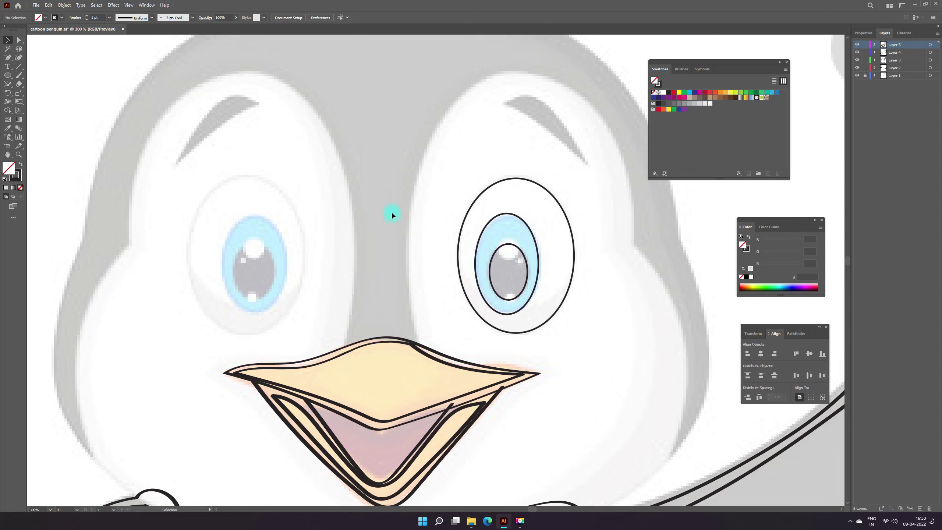
Add three small highlight circles in the pupil, then select all the right eye's outlines
key(l)
drag(515, 260, 500, 237)
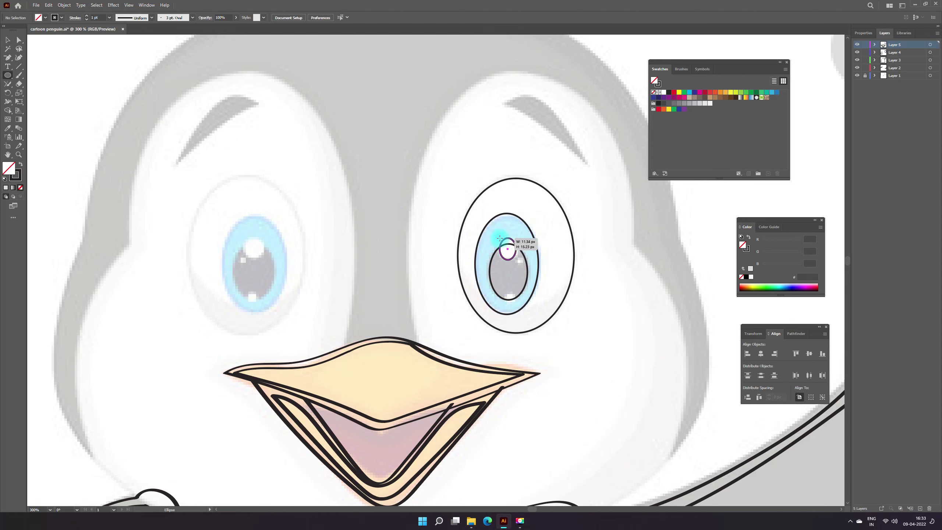
drag(500, 238, 496, 239)
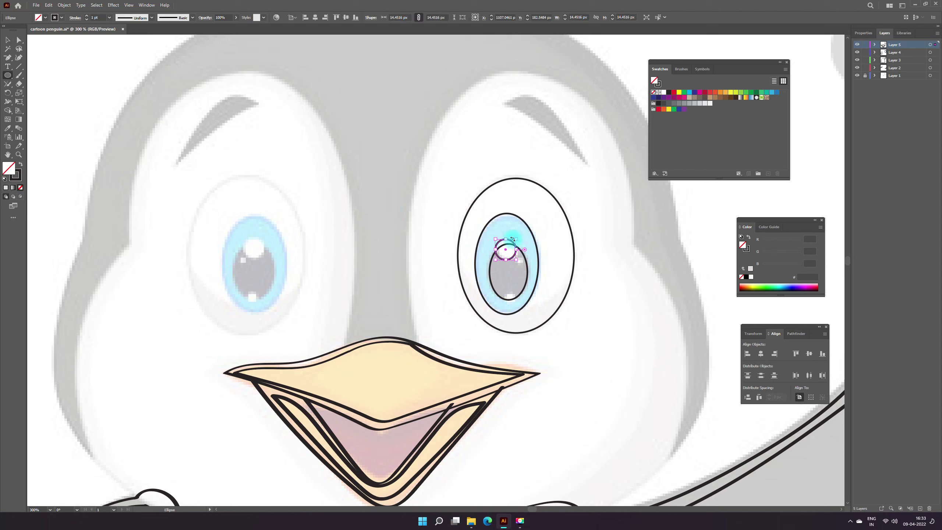
key(Right)
key(Right)
drag(515, 302, 505, 294)
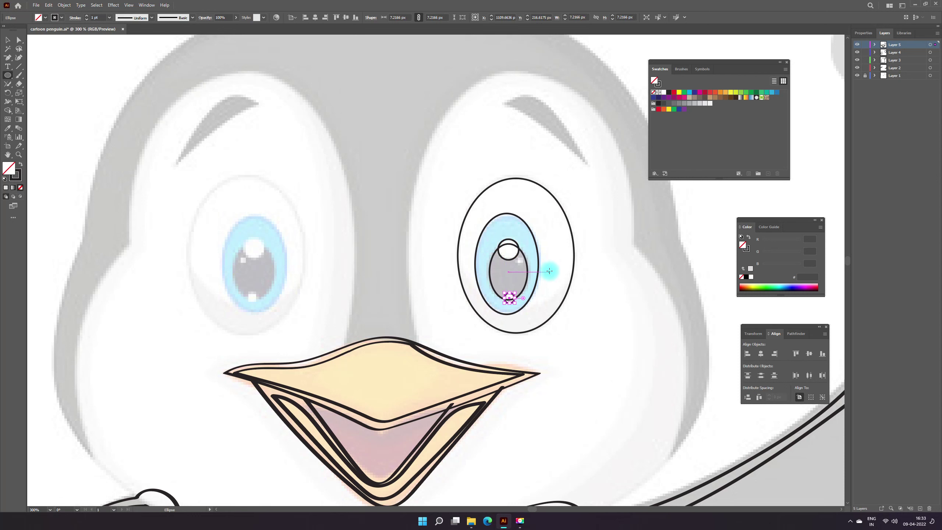
key(ctrl+shift+a)
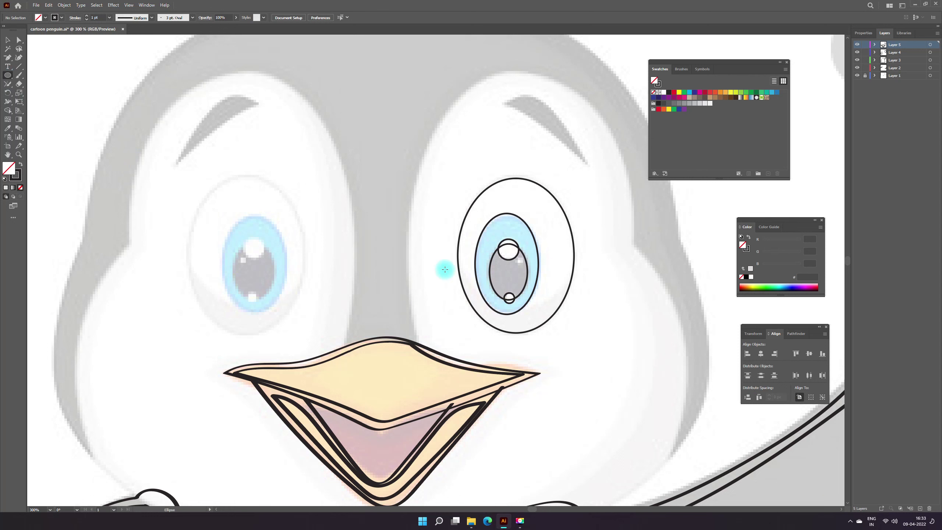
drag(517, 261, 522, 265)
key(Up)
key(Up)
click(408, 250)
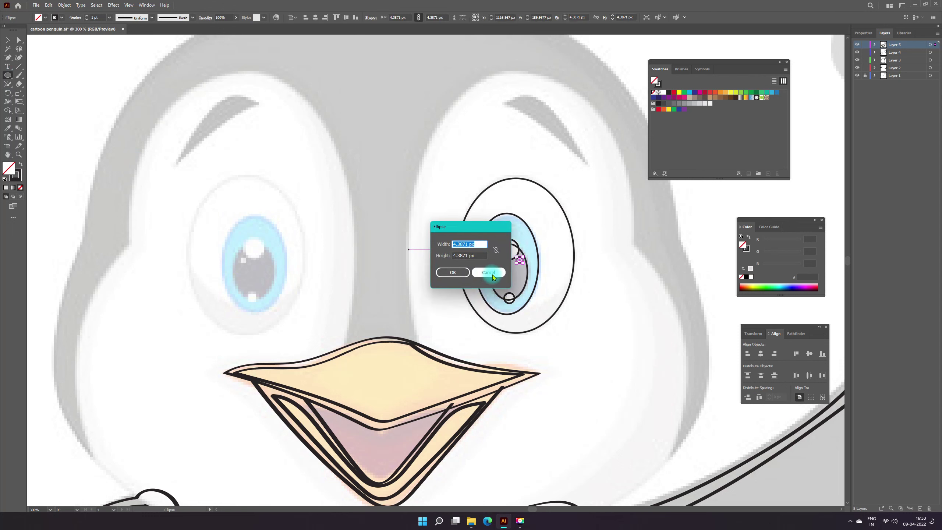
click(488, 272)
click(7, 40)
click(542, 309)
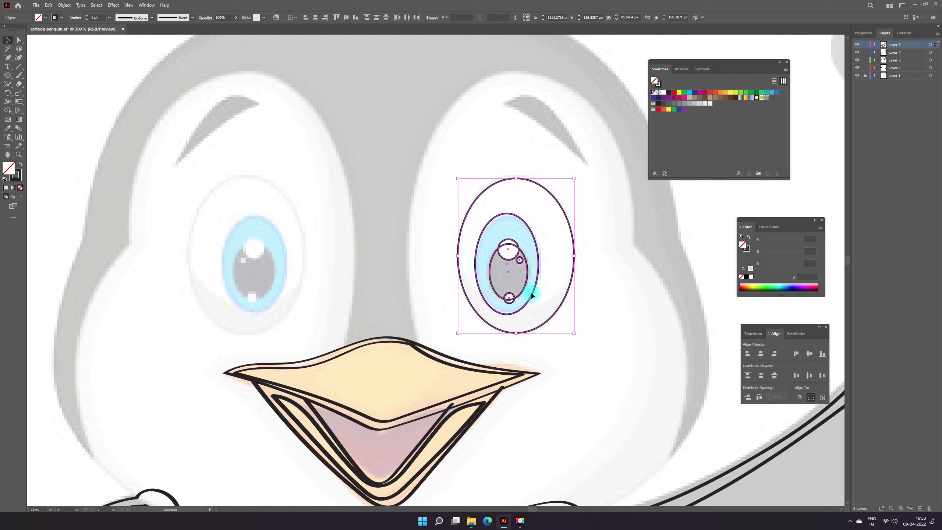
Copy the eye outlines onto the left eye and realign the pupil ellipses over its pupil
drag(527, 285, 254, 284)
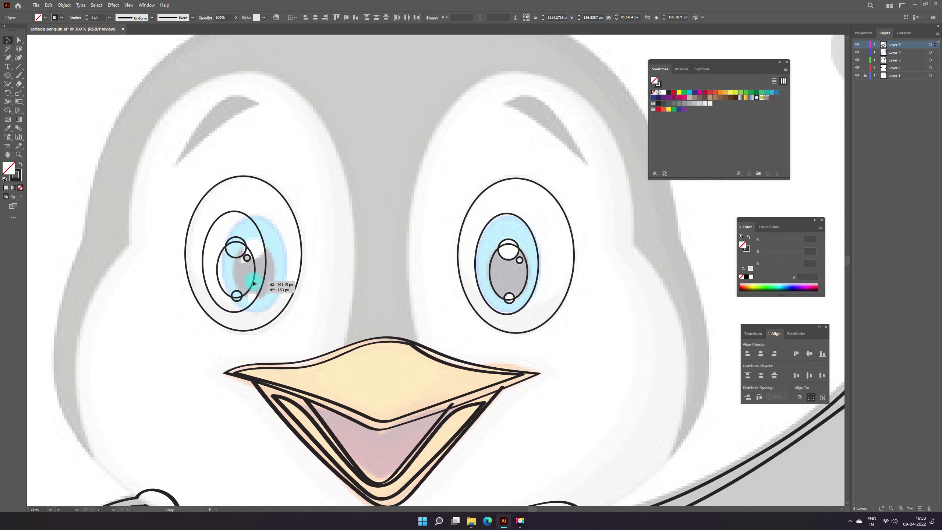
drag(253, 284, 254, 284)
click(243, 210)
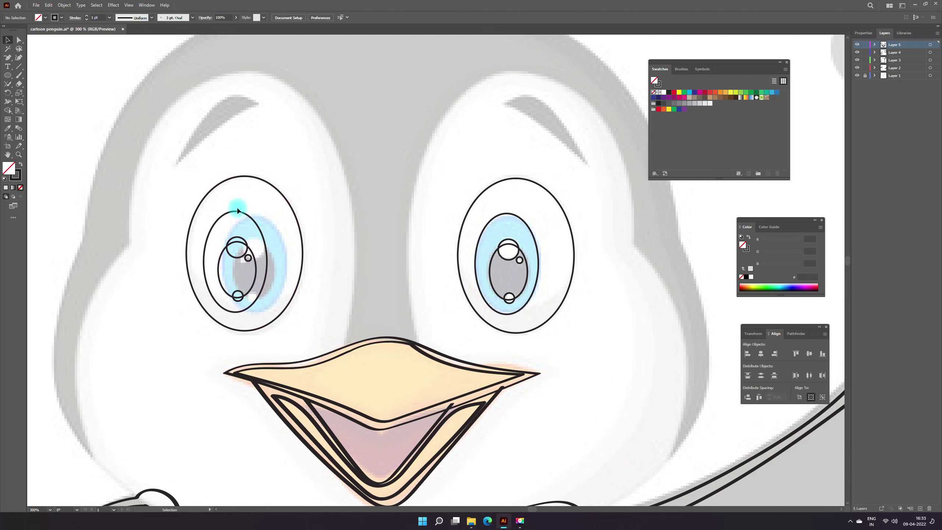
click(272, 281)
click(291, 264)
click(267, 271)
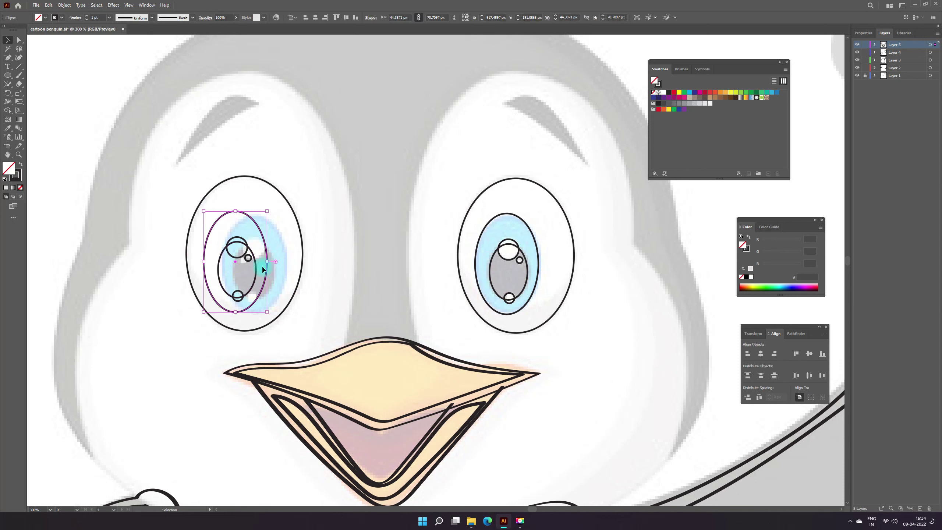
drag(258, 267, 280, 270)
key(Left)
key(Left)
key(Left)
key(Down)
key(Down)
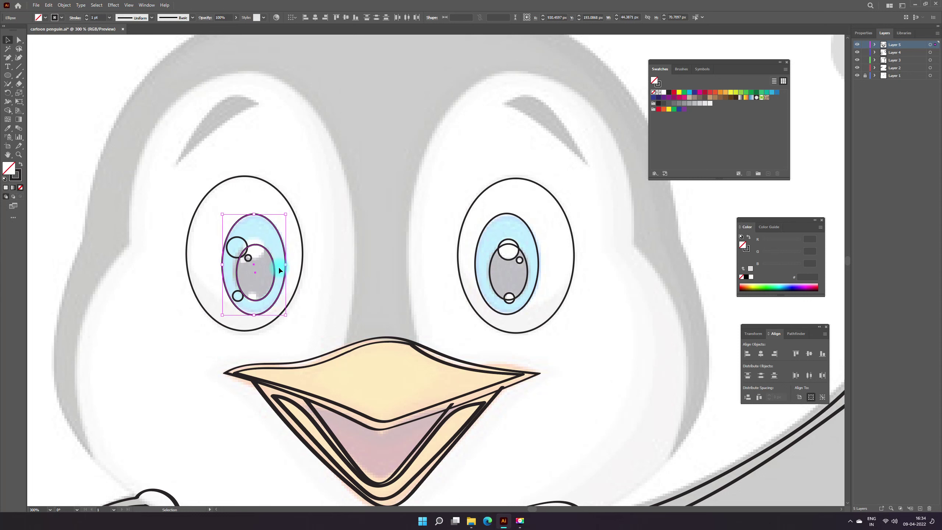
Move the left eye's two highlight circles onto the pupil's top edge and inside the pupil
click(245, 241)
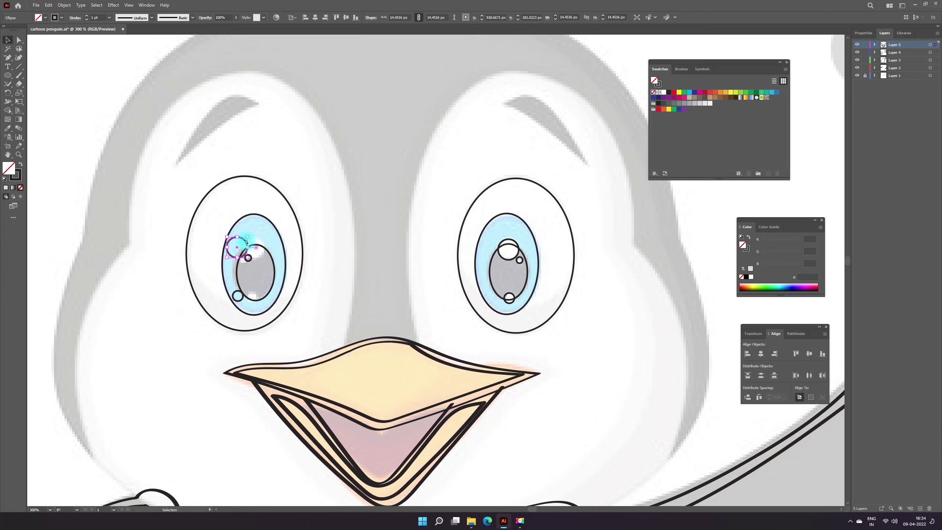
drag(246, 242, 263, 244)
click(251, 262)
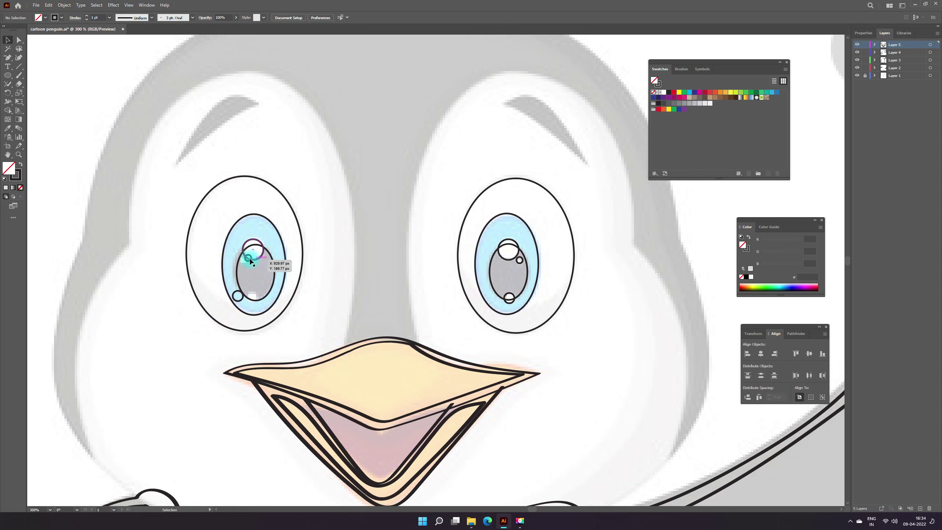
click(238, 296)
key(Right)
key(Right)
key(Right)
key(Right)
key(Right)
key(Right)
key(Right)
key(Right)
key(Right)
key(Right)
key(Right)
key(Up)
key(Up)
click(355, 295)
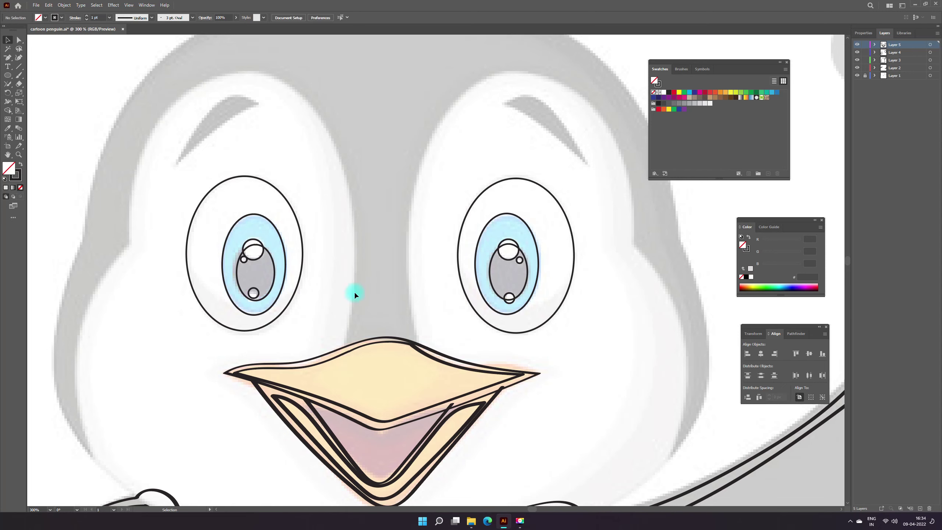
Zoom out to see the penguin and save the document with File > Save
key(z)
scroll(431, 273, down, 4)
scroll(467, 258, up, 3)
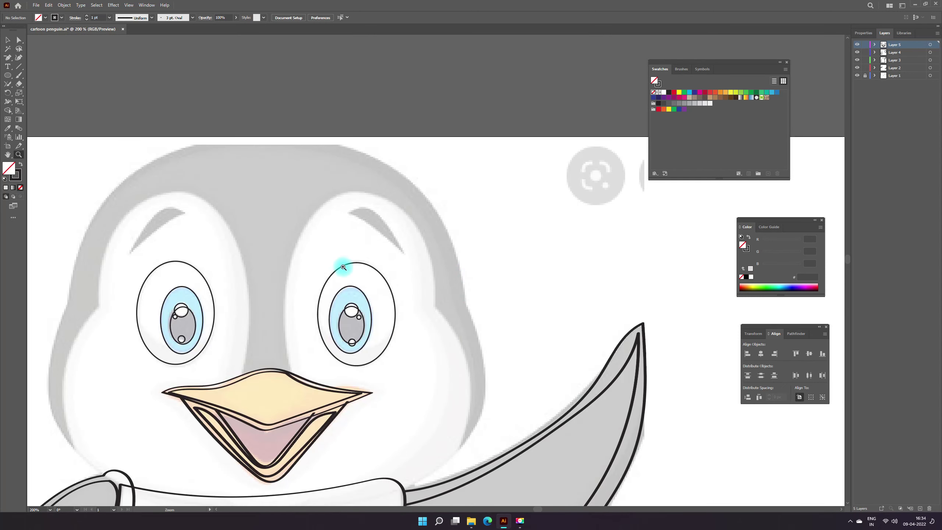
scroll(343, 267, down, 5)
click(36, 5)
click(58, 73)
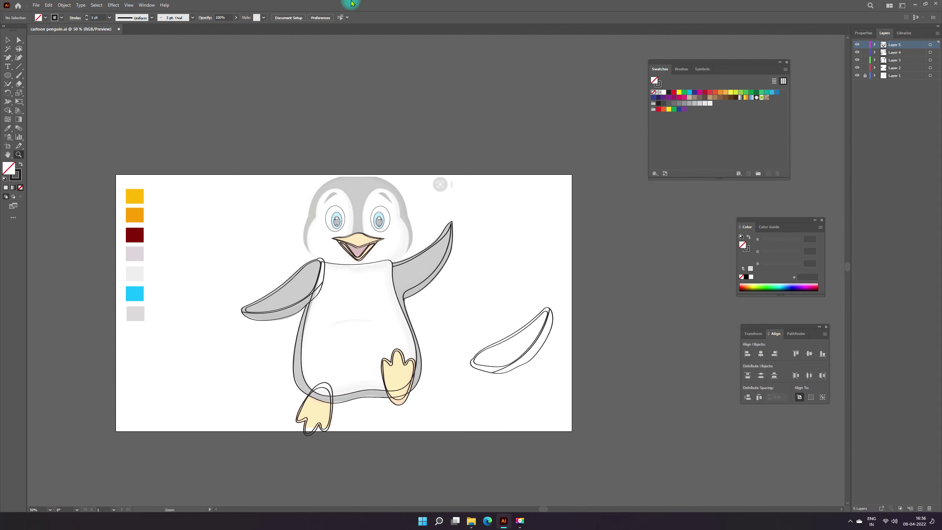
Zoom in on the face, add a new layer and choose a tapered Paintbrush width profile
click(358, 241)
double_click(466, 264)
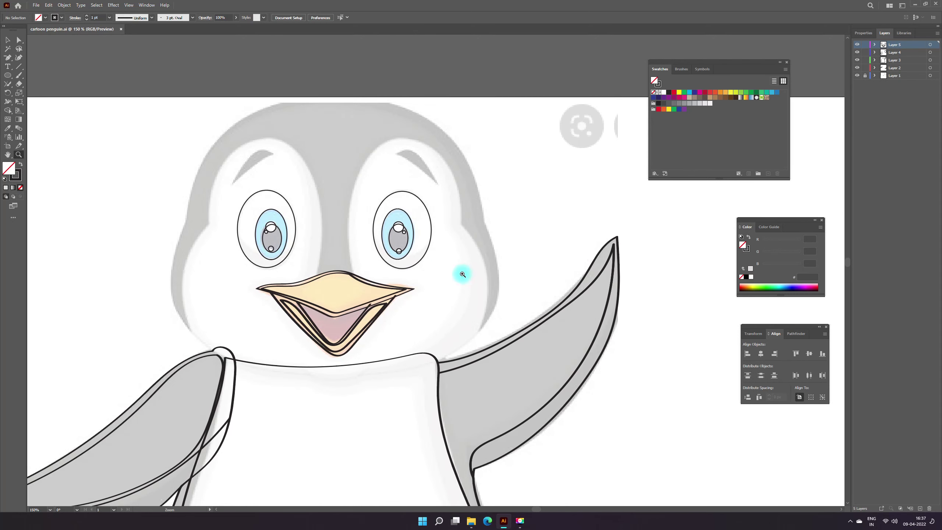
click(19, 75)
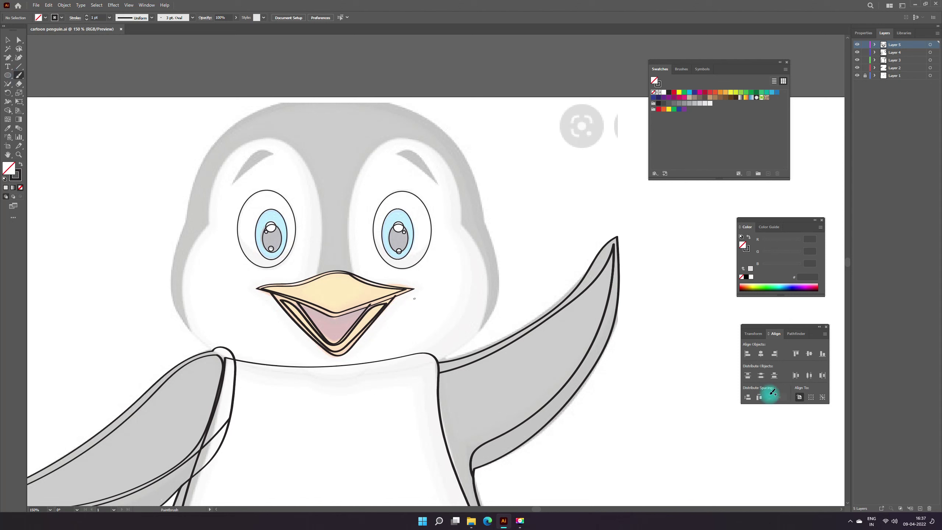
click(920, 508)
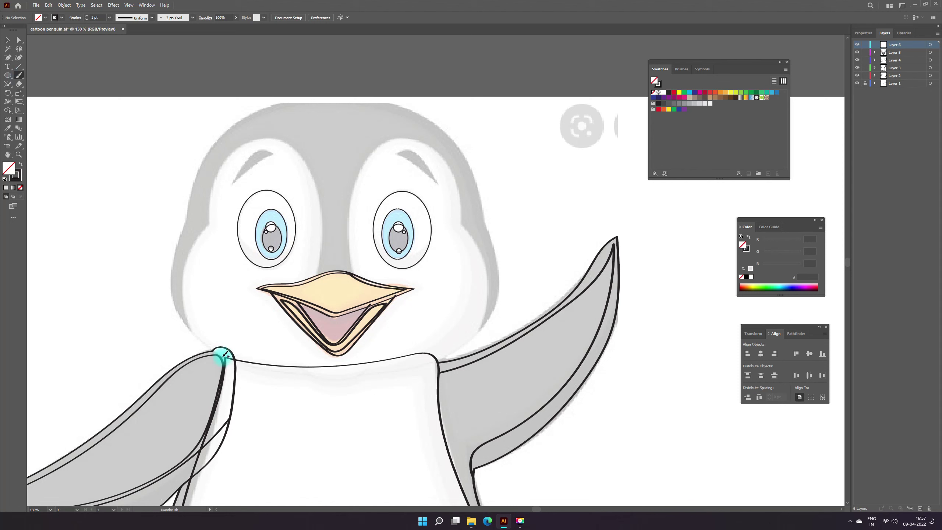
click(151, 17)
click(132, 37)
Paint the head outline from the neck around and back, then join the overlapping ends with the Join Tool
mouse_move(262, 366)
mouse_down()
mouse_move(174, 290)
mouse_move(214, 141)
mouse_move(274, 99)
mouse_move(404, 102)
mouse_move(443, 125)
mouse_up()
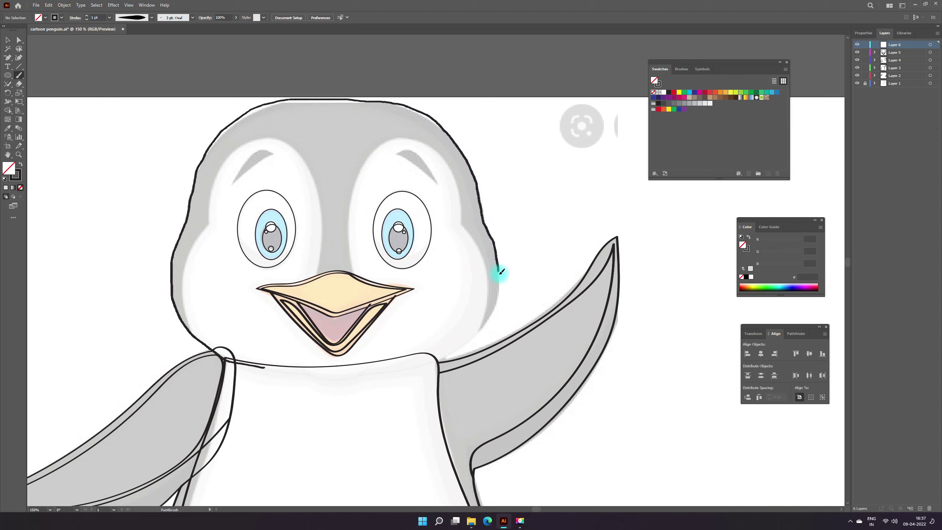
drag(487, 322, 330, 377)
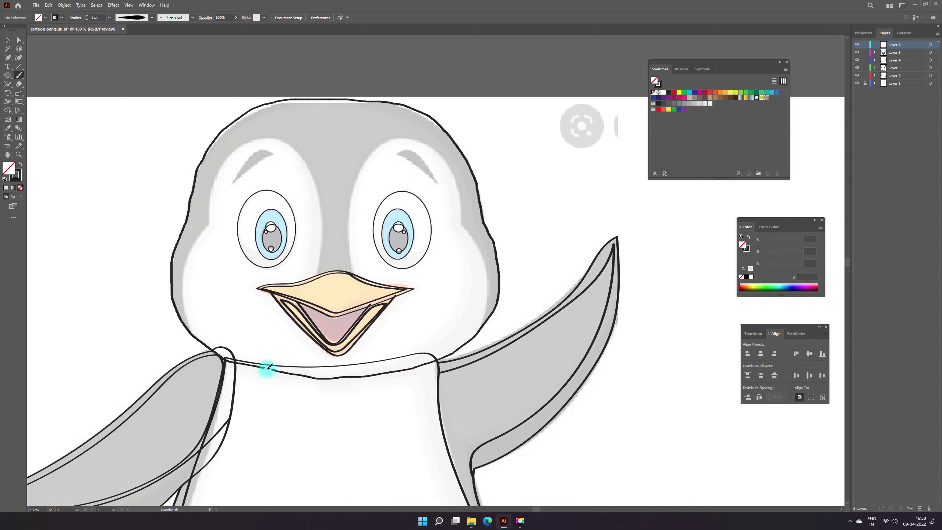
drag(331, 376, 261, 368)
key(a)
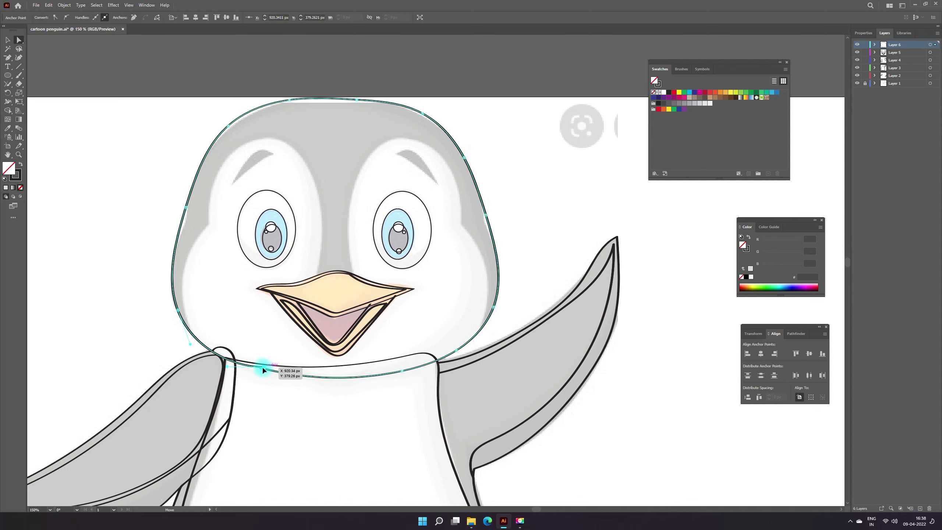
click(8, 84)
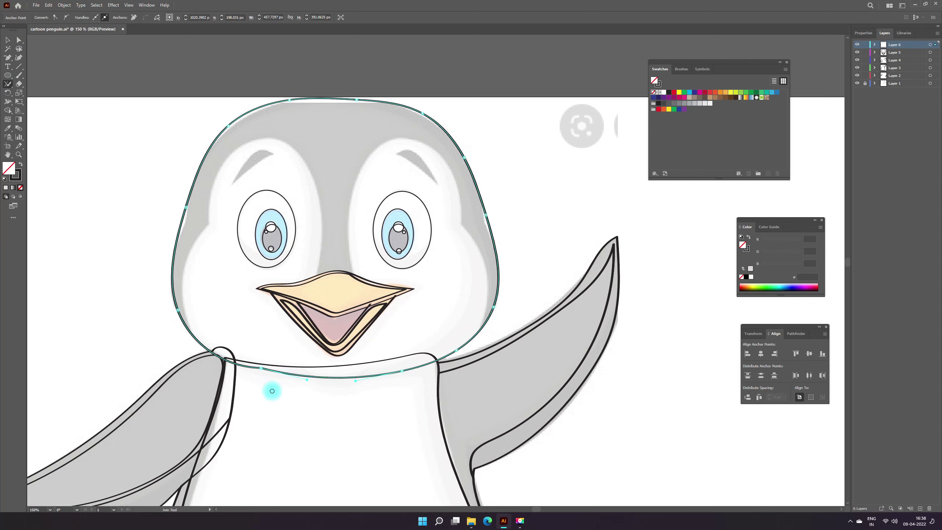
drag(272, 391, 291, 389)
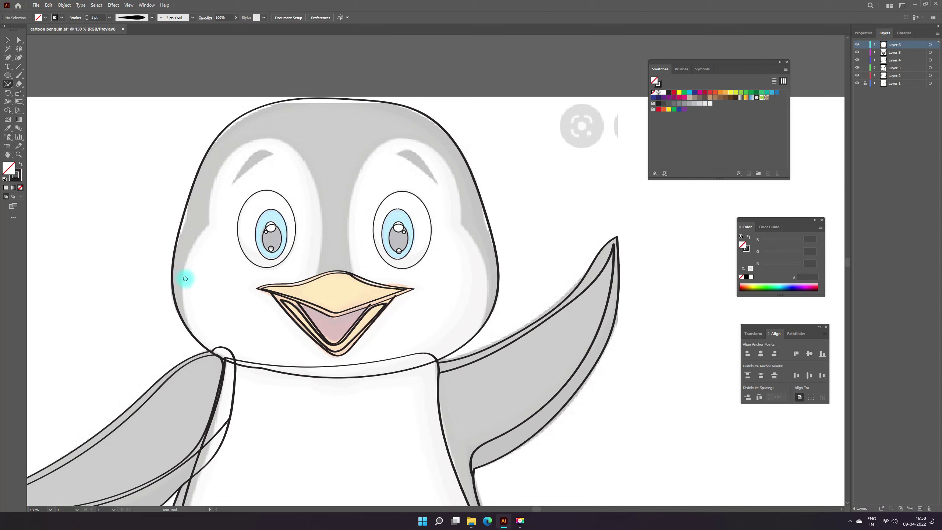
click(920, 508)
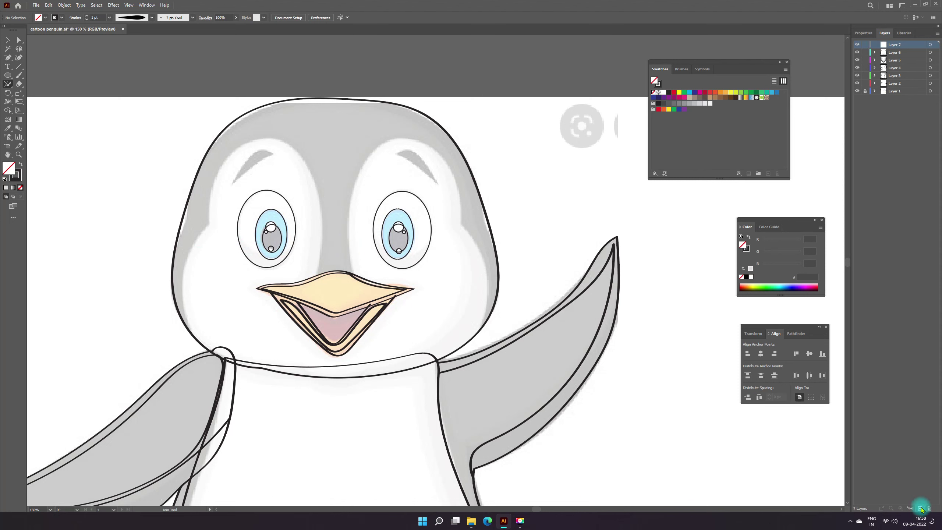
Paint the face-patch lines up the left side, above the beak and down the right cheek
click(18, 75)
drag(189, 329, 191, 257)
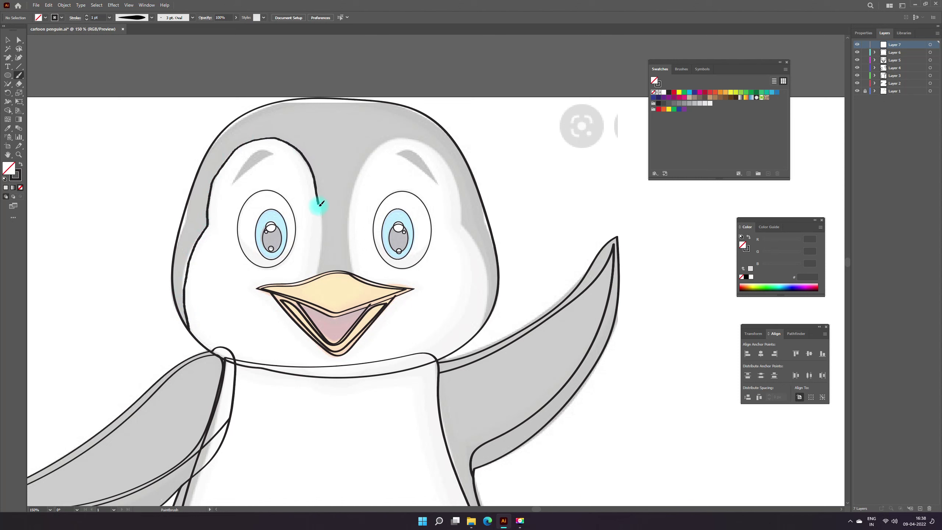
mouse_move(319, 281)
mouse_down()
mouse_move(354, 284)
mouse_move(357, 258)
mouse_up()
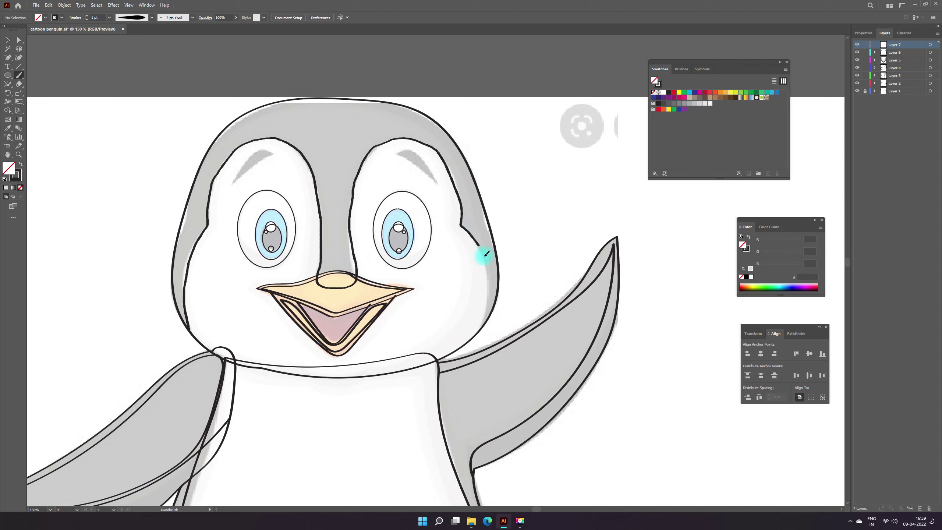
drag(488, 274, 488, 314)
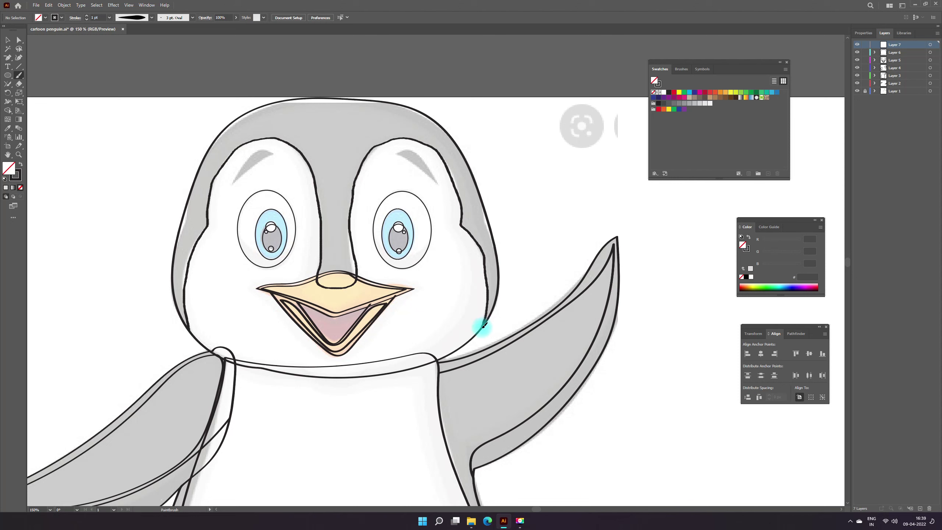
drag(483, 327, 482, 330)
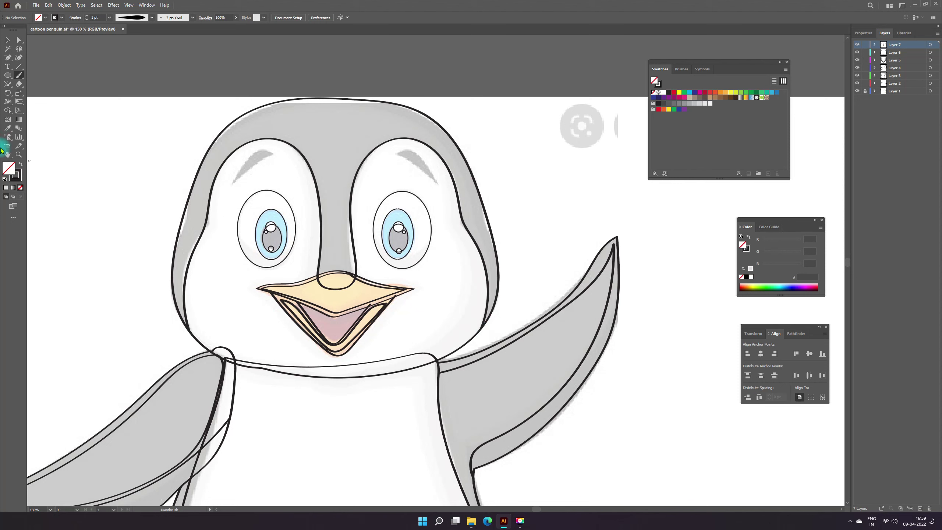
Paint the left eyebrow, then Alt-drag a copy over the right eye and reflect it horizontally
mouse_move(234, 183)
mouse_down()
mouse_move(253, 153)
mouse_move(239, 178)
mouse_up()
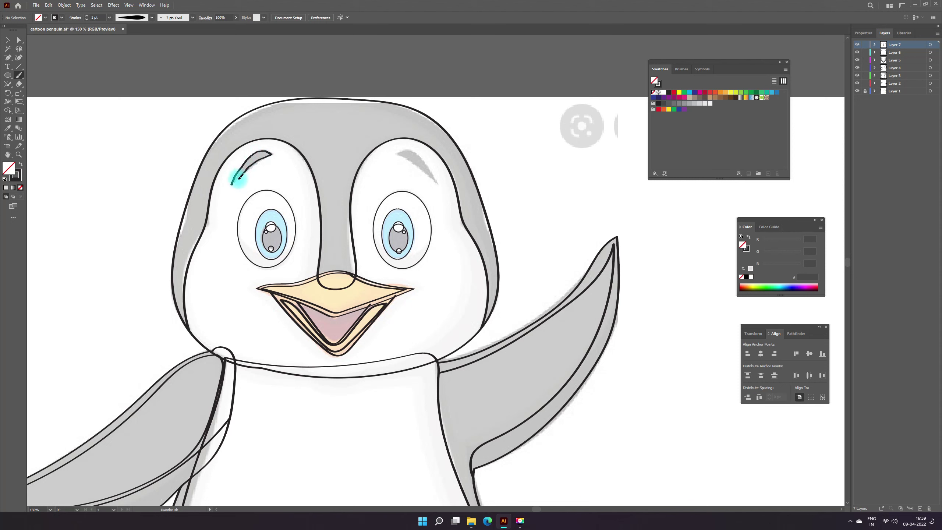
click(7, 40)
click(252, 167)
drag(252, 167, 391, 171)
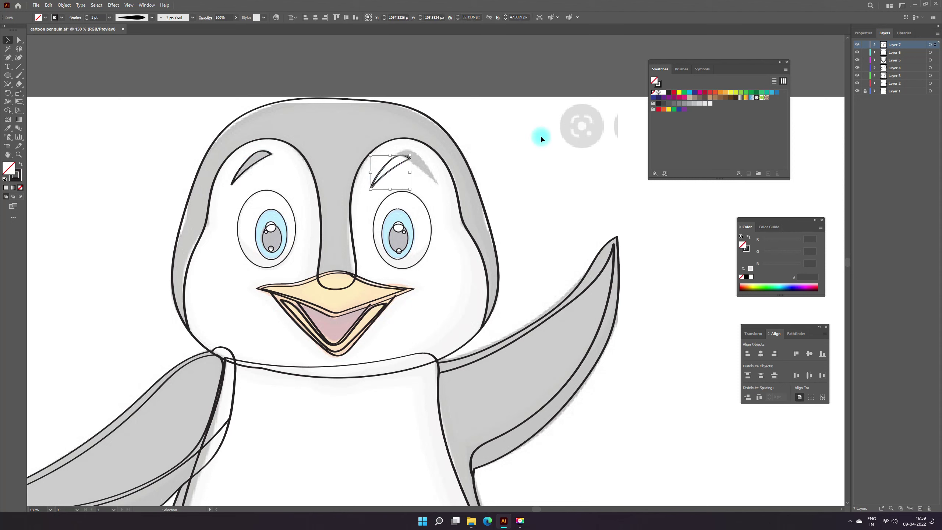
click(862, 33)
click(908, 89)
drag(405, 171, 430, 171)
click(566, 200)
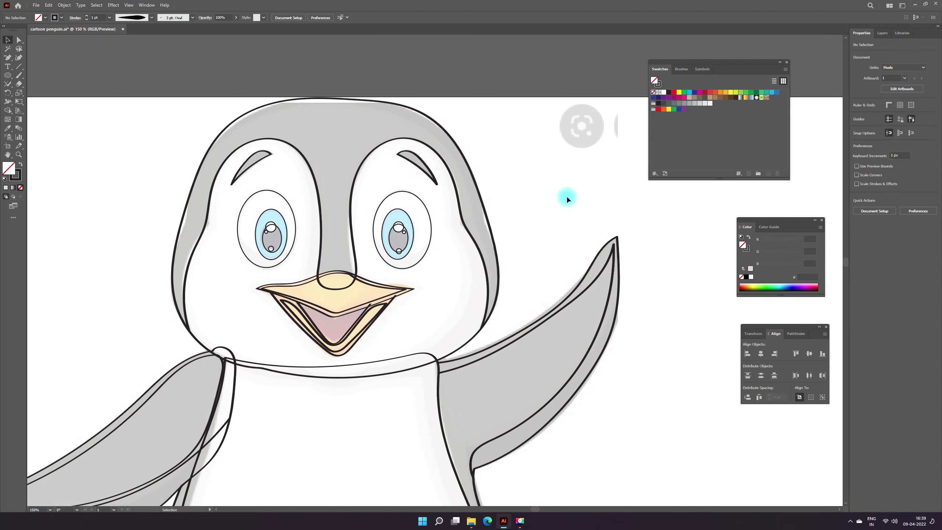
drag(549, 210, 507, 290)
scroll(506, 290, down, 1)
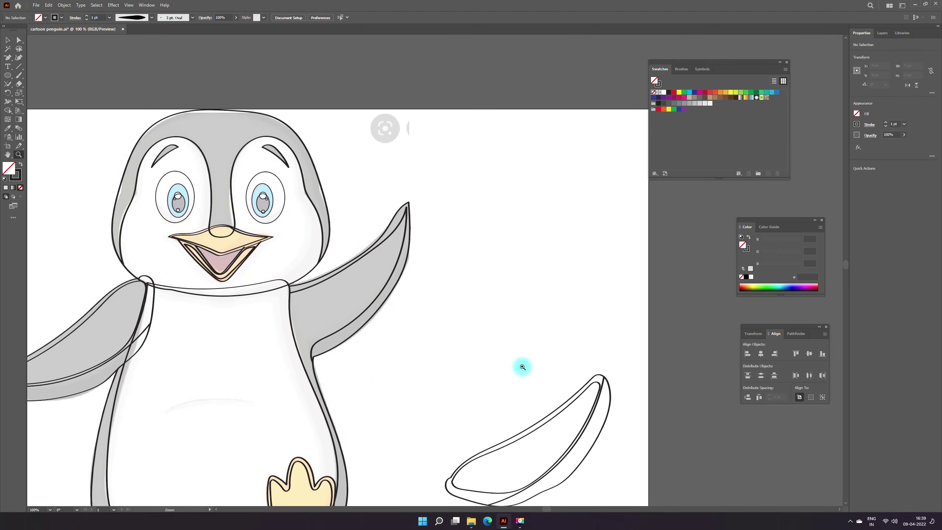
Paint a doubled tapered belly stroke and move its lower anchor up to the tip
click(18, 76)
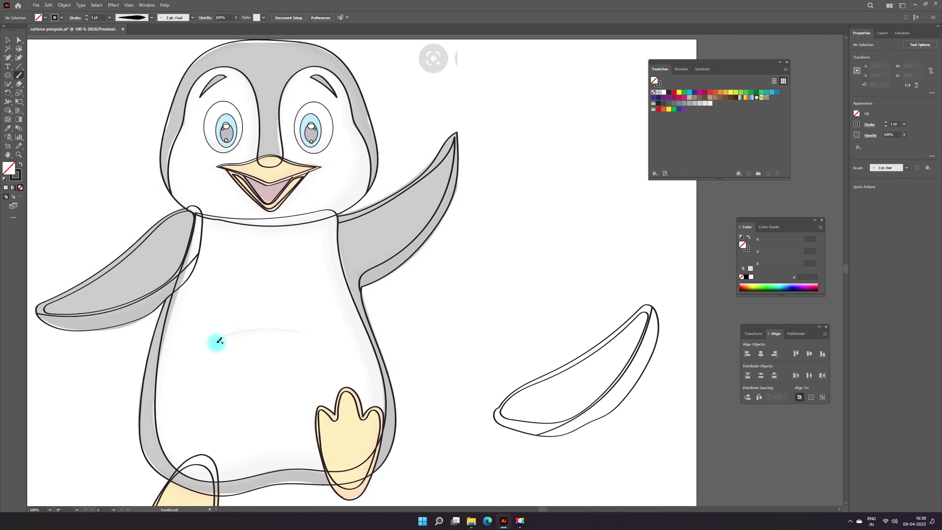
drag(222, 337, 293, 329)
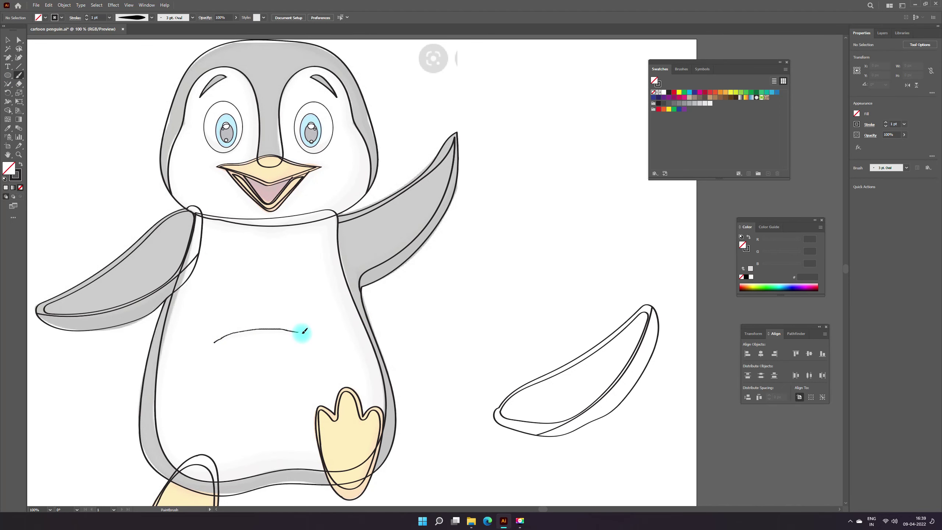
drag(299, 330, 226, 340)
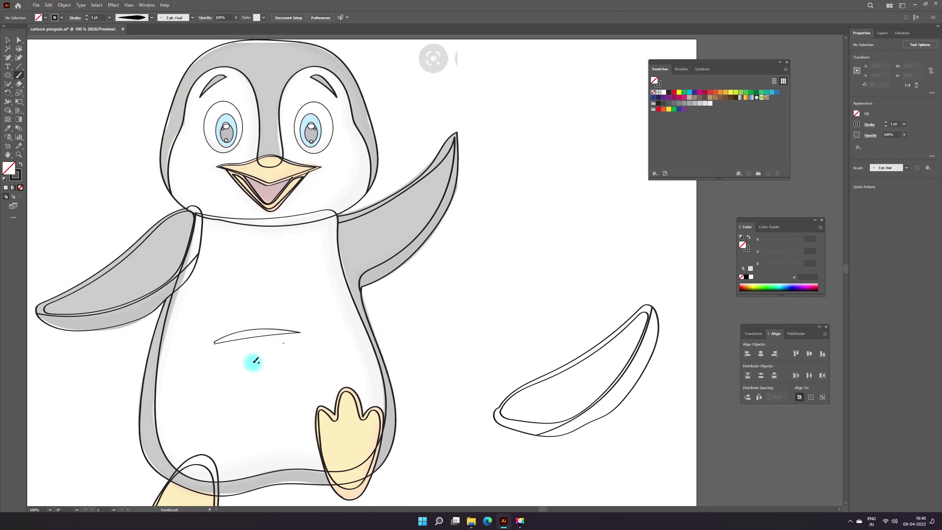
key(z)
click(237, 341)
key(v)
key(a)
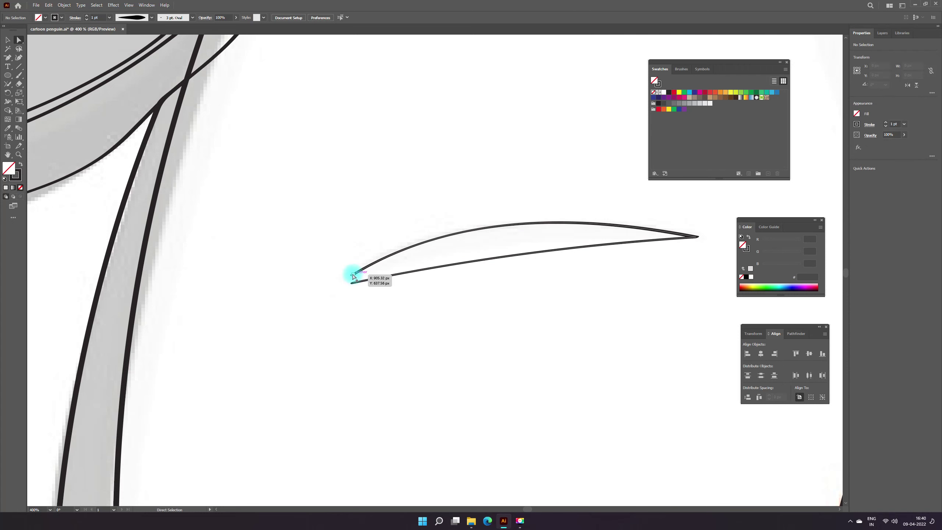
click(352, 284)
drag(352, 284, 351, 275)
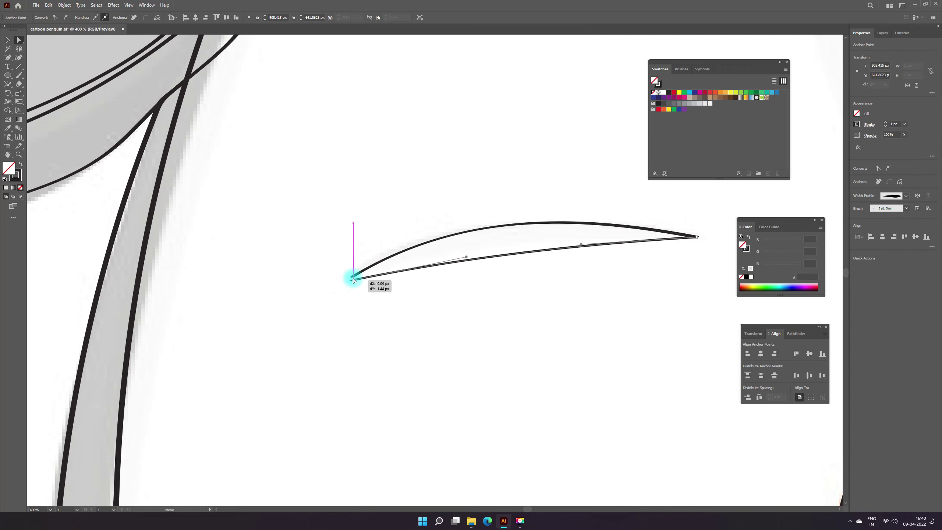
click(440, 284)
Zoom out to center the whole penguin and show the Layers panel
scroll(482, 290, down, 5)
drag(441, 250, 462, 314)
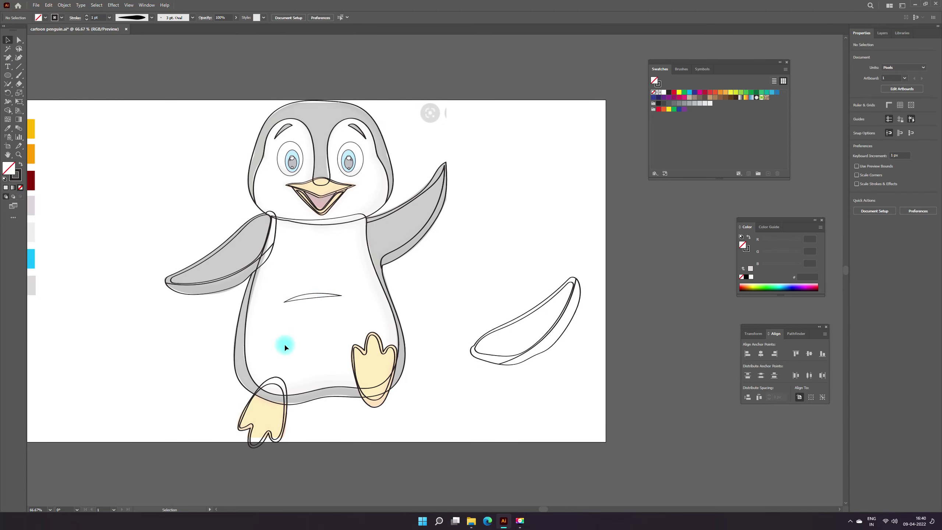
drag(284, 343, 350, 337)
click(884, 33)
click(857, 91)
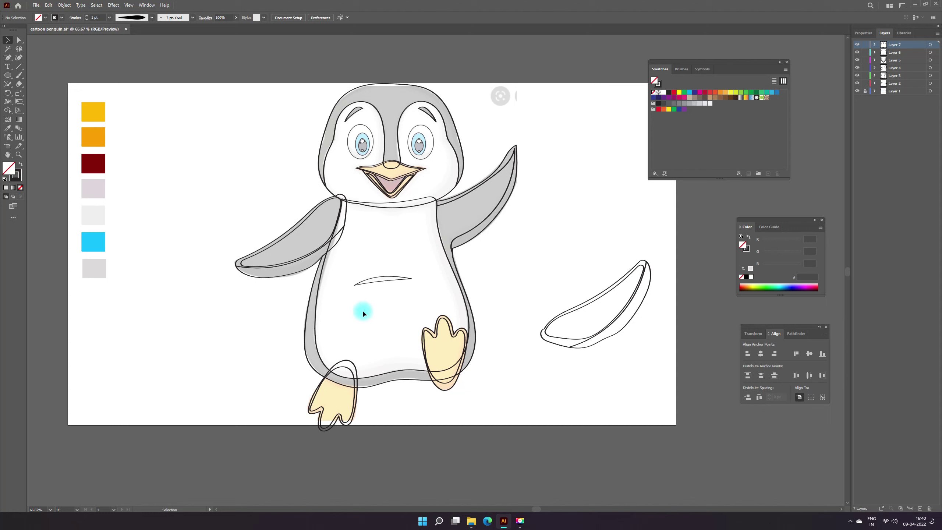
Combine the collar and body outlines with Shape Builder at the right shoulder junction
click(408, 206)
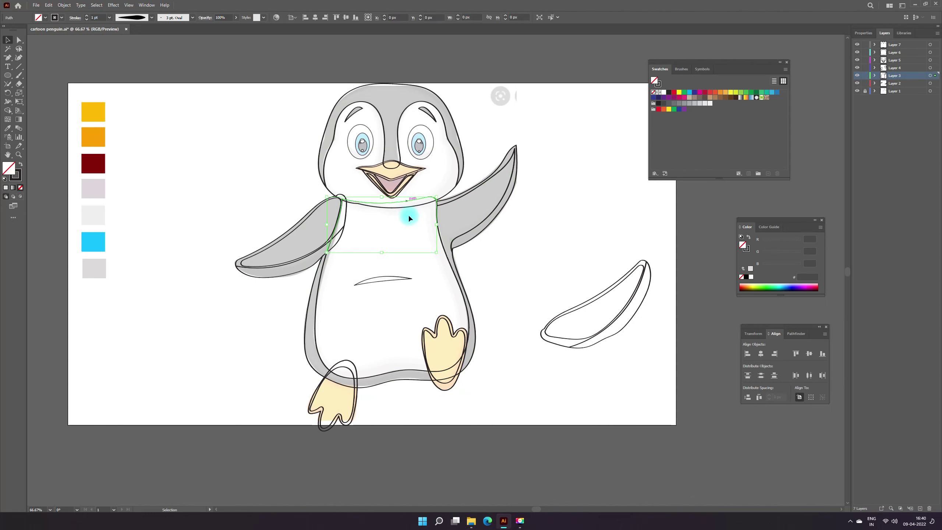
shift+click(445, 255)
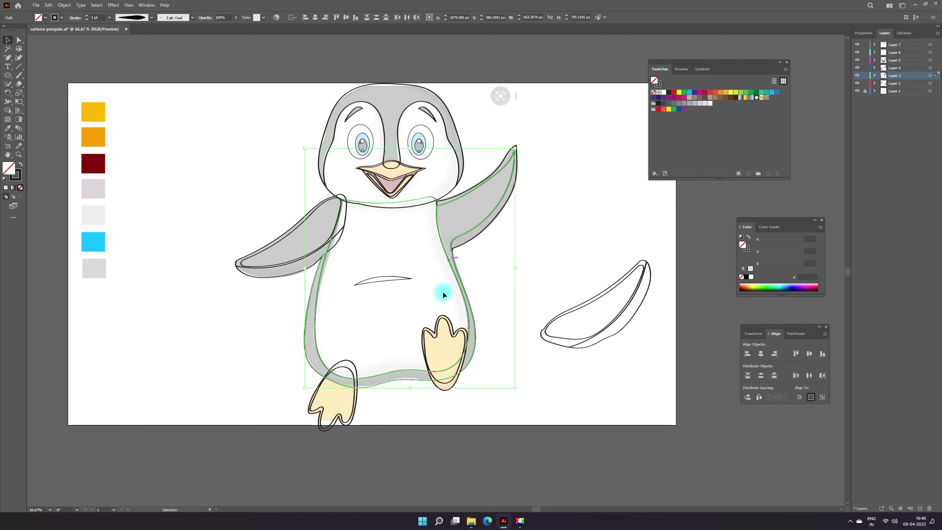
click(7, 110)
key(z)
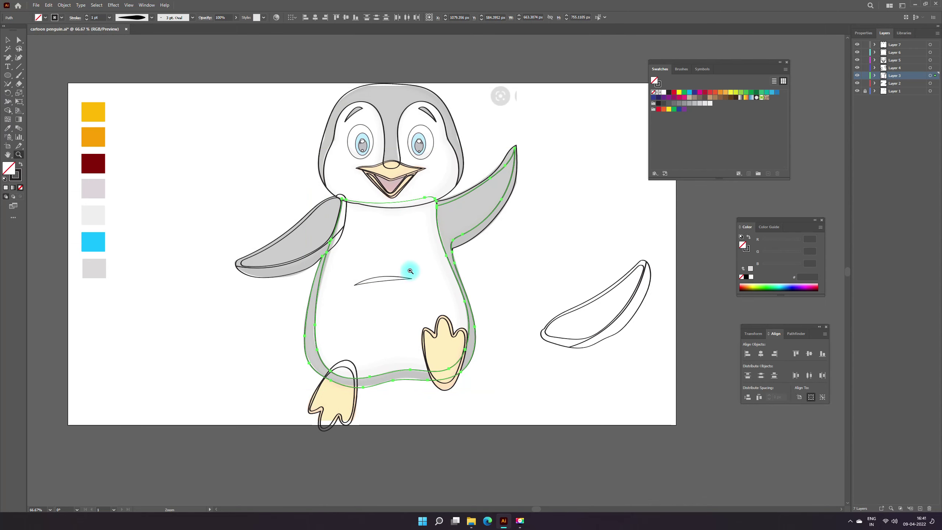
drag(412, 267, 415, 291)
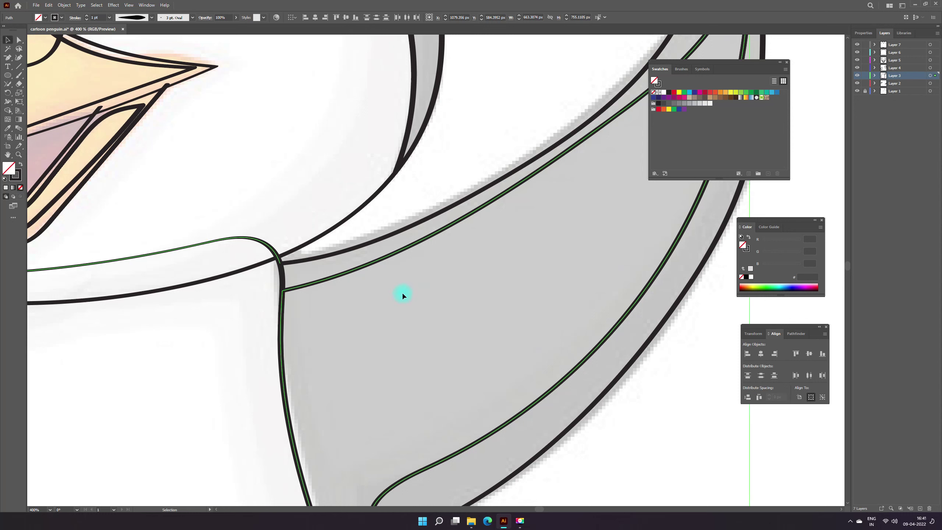
shift+click(282, 265)
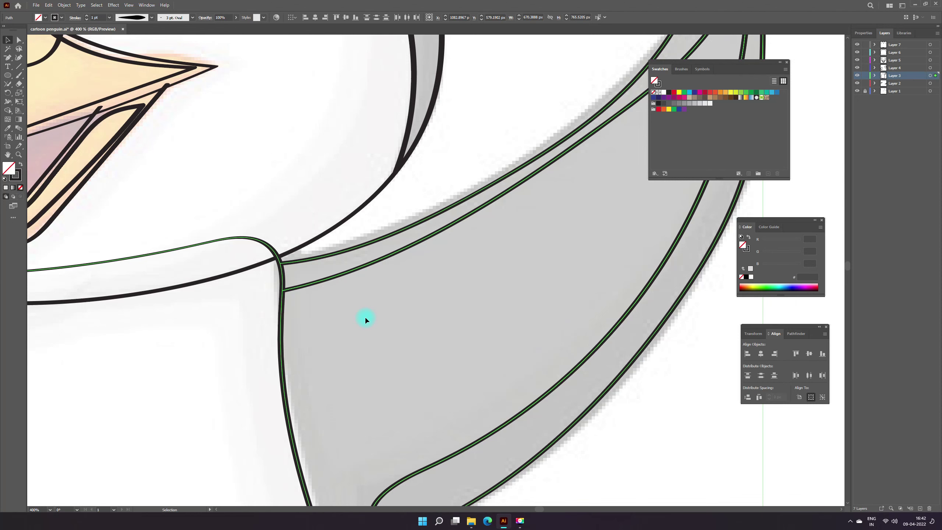
key(z)
alt+click(338, 321)
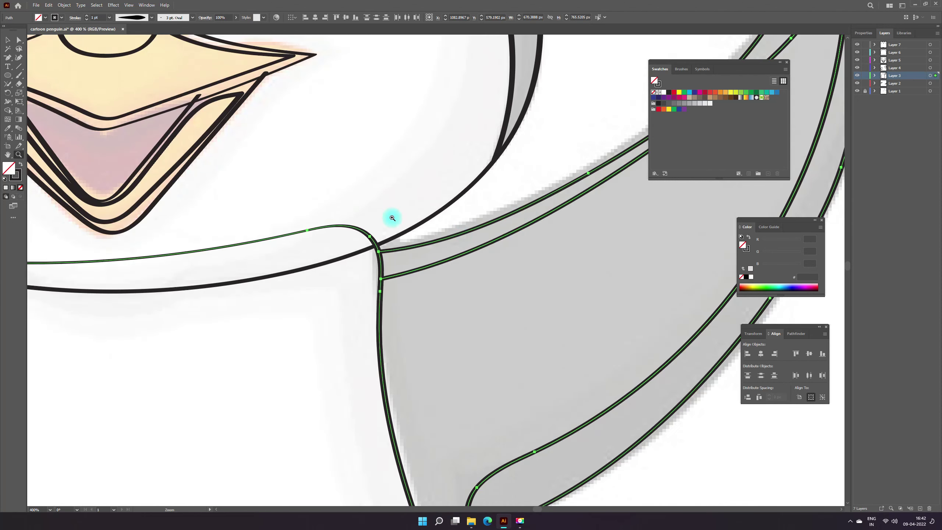
Join the open ends of the body and right flipper path at the neck corner
click(495, 188)
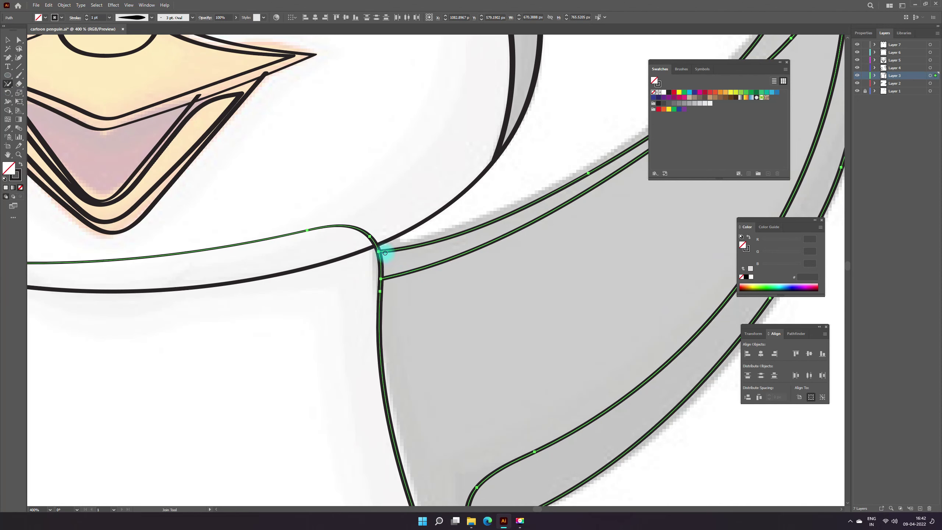
key(ctrl+shift+a)
scroll(393, 311, down, 2)
scroll(415, 301, down, 2)
key(v)
click(486, 176)
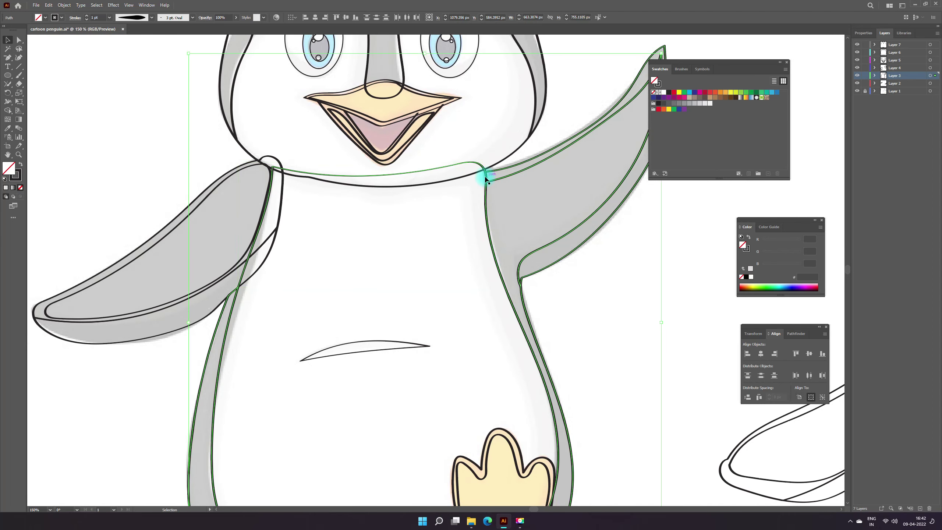
scroll(467, 225, up, 2)
key(shift+j)
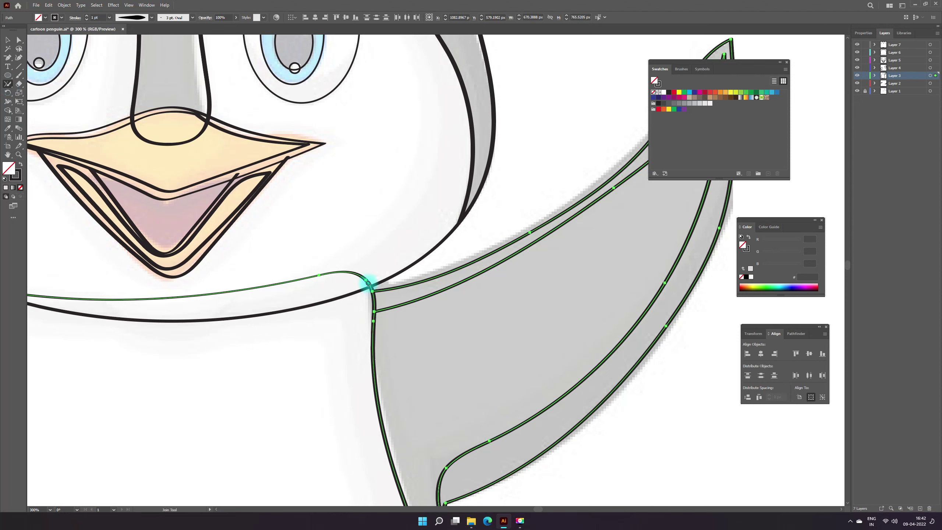
Select the closed belly outline with the reference colour swatches in view
key(z)
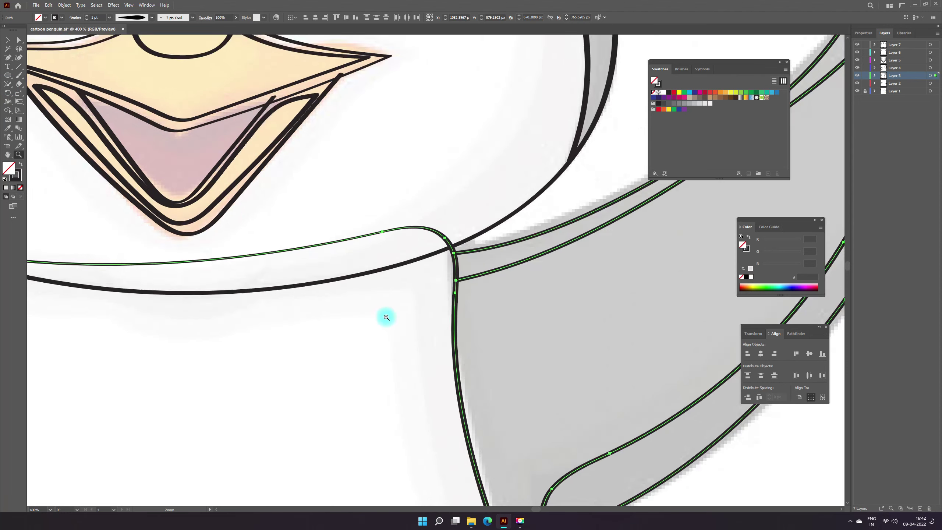
alt+click(381, 315)
click(7, 110)
click(8, 40)
click(29, 179)
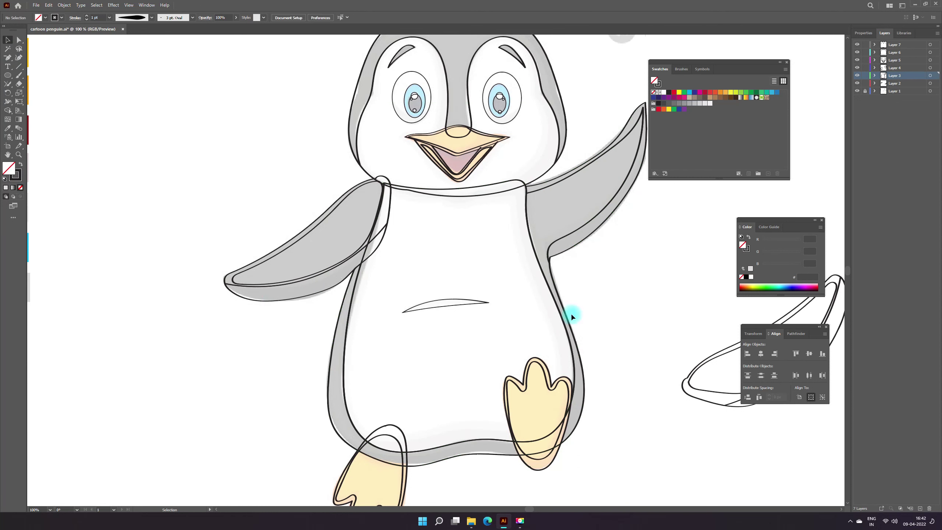
click(500, 185)
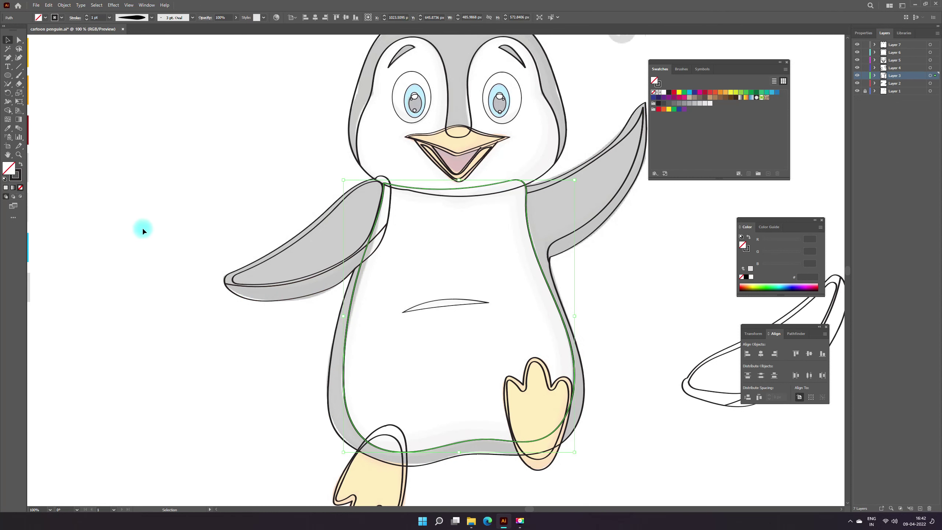
drag(134, 224, 256, 239)
key(i)
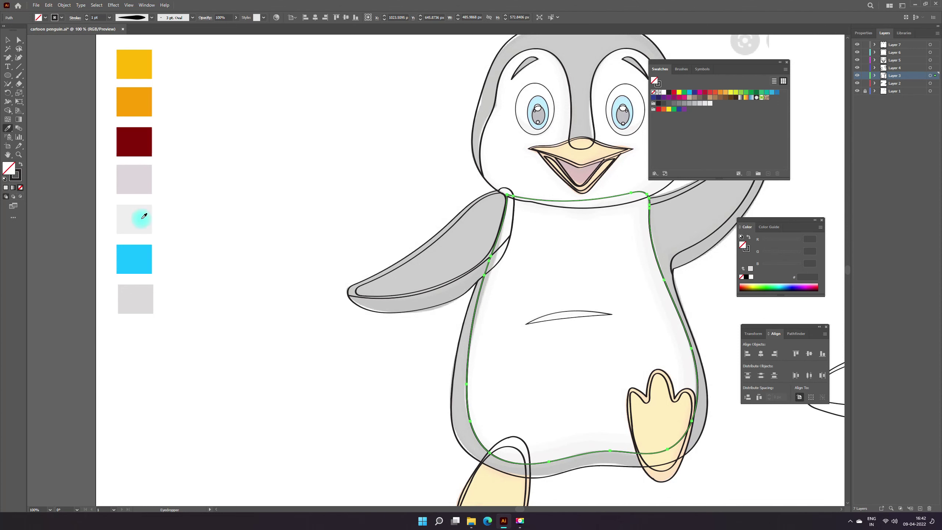
Fill the belly light grey and the left wing's lower shape dark grey
click(144, 216)
click(7, 40)
click(317, 326)
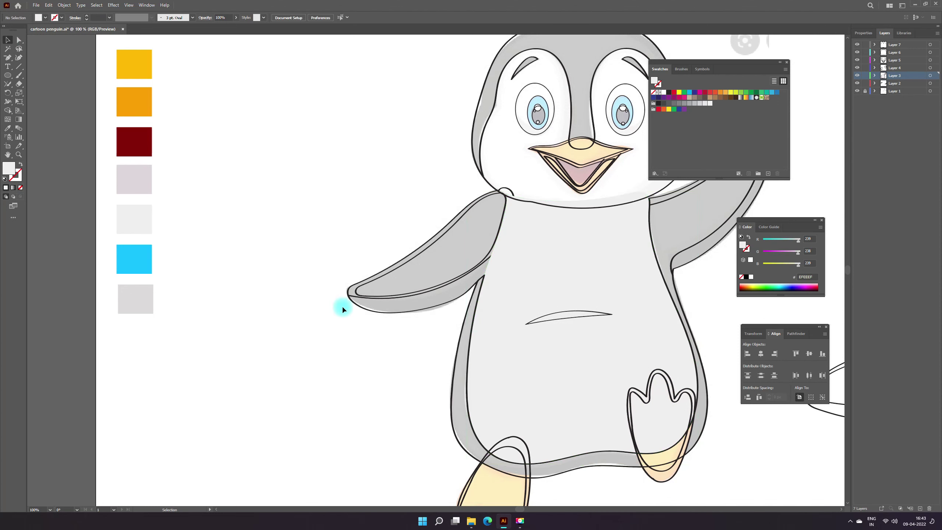
drag(694, 330, 617, 296)
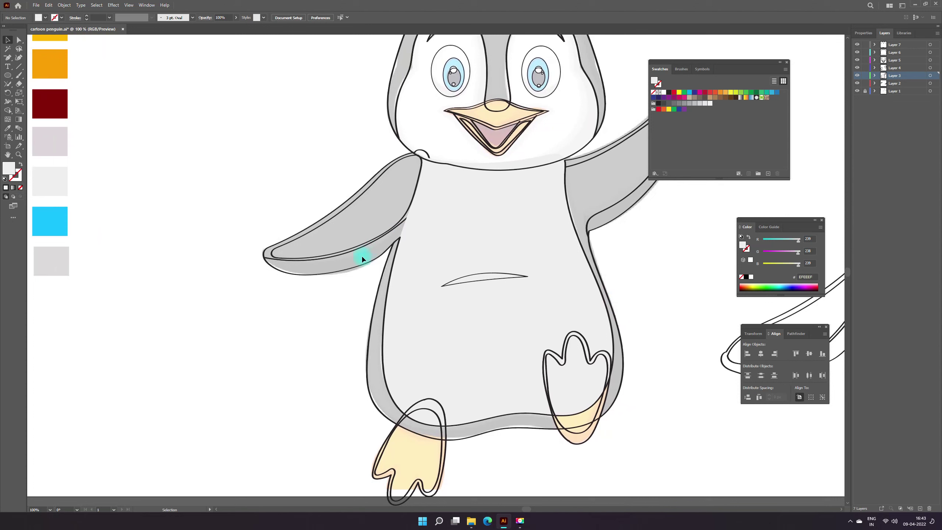
click(350, 272)
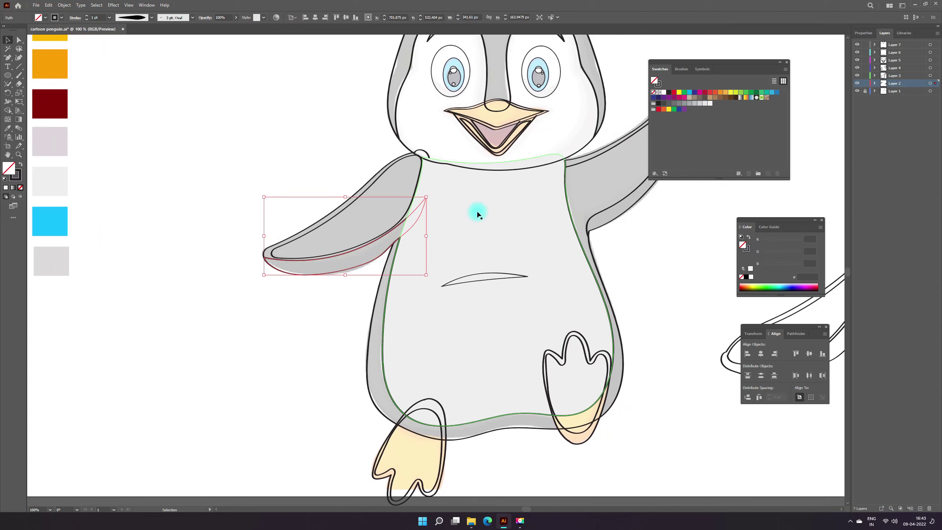
click(663, 103)
click(656, 251)
Fill the left wing's inner path dark grey and its outer and lower paths black
click(398, 231)
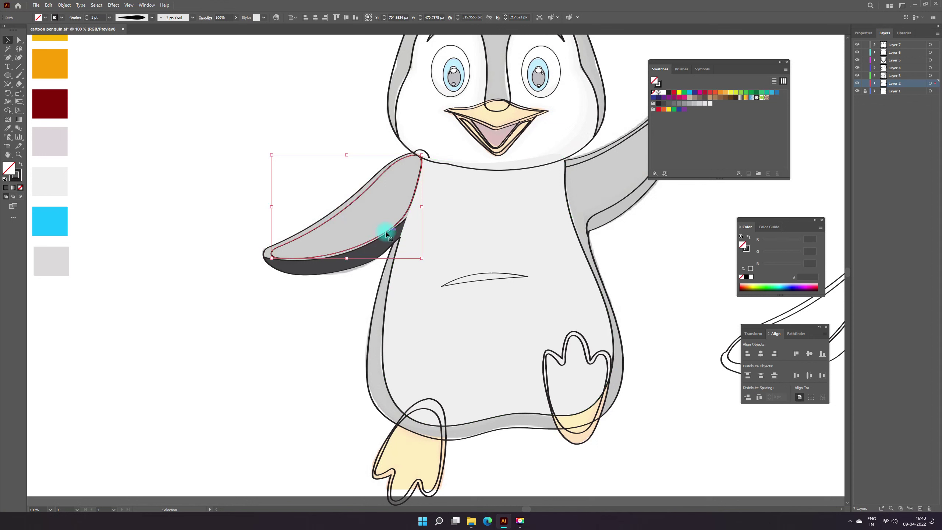
click(663, 102)
click(347, 202)
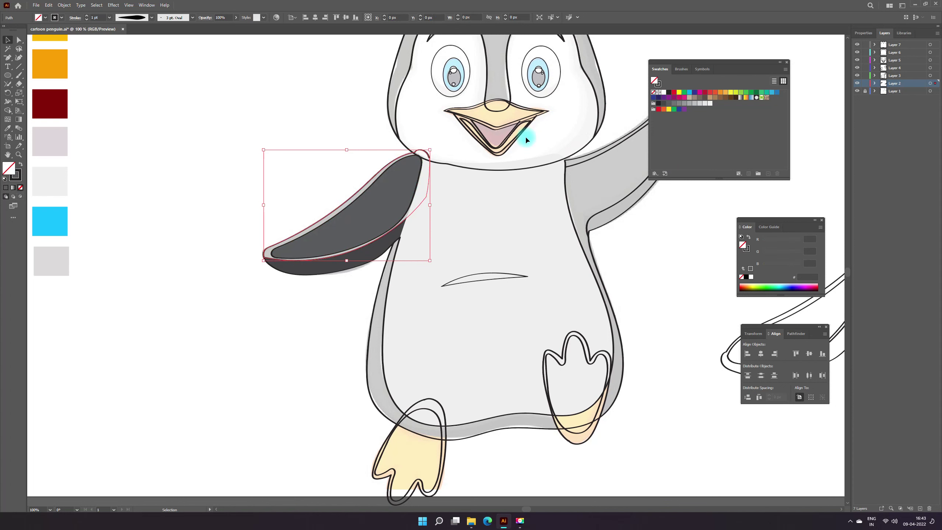
click(658, 103)
click(719, 313)
click(355, 267)
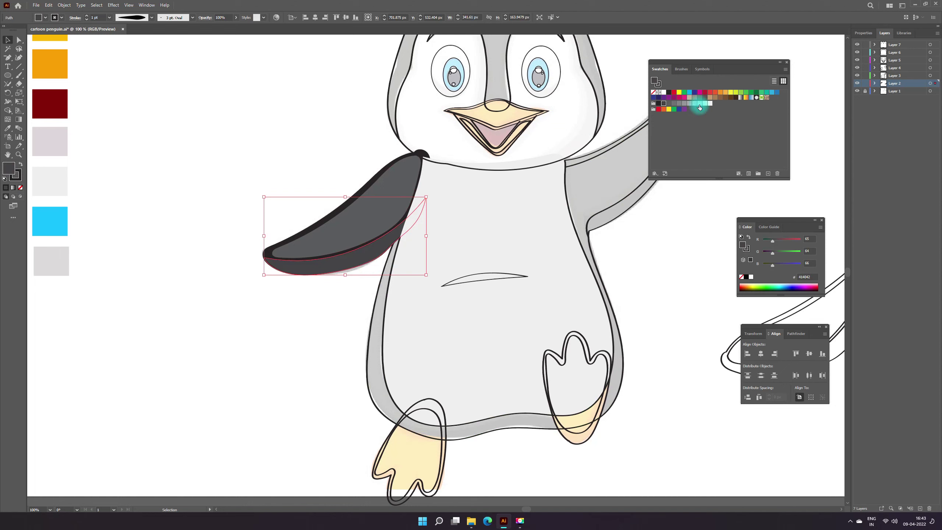
click(659, 103)
click(710, 262)
click(331, 218)
click(659, 258)
Copy the left wing's dark grey fill onto the body and right wing with the Eyedropper
key(z)
alt+click(571, 262)
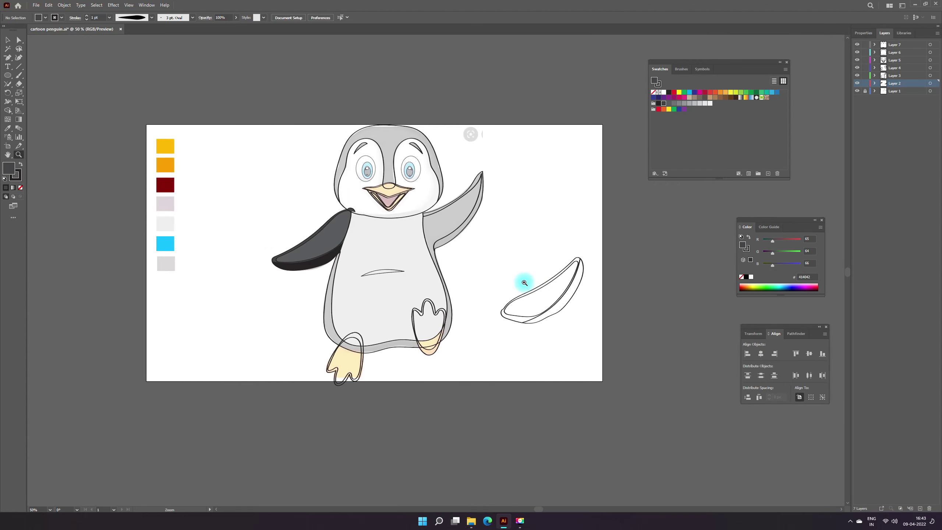
click(306, 264)
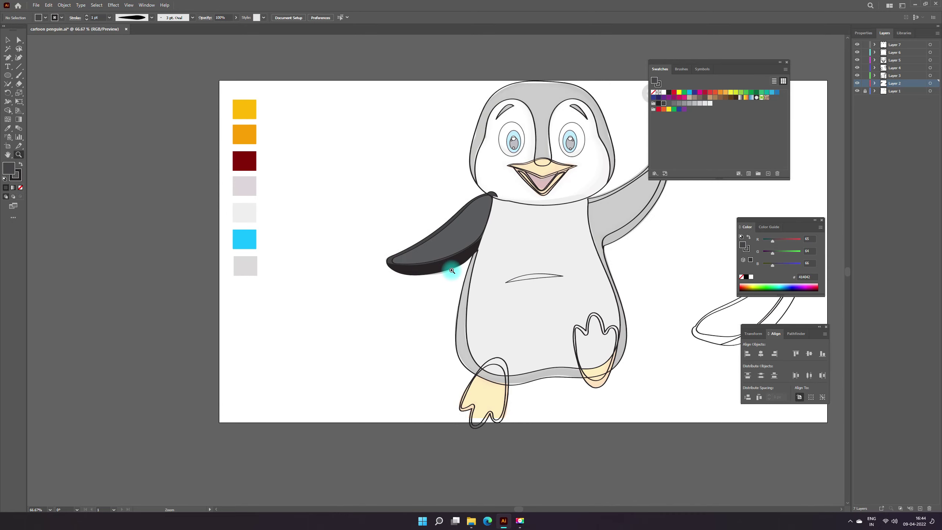
key(v)
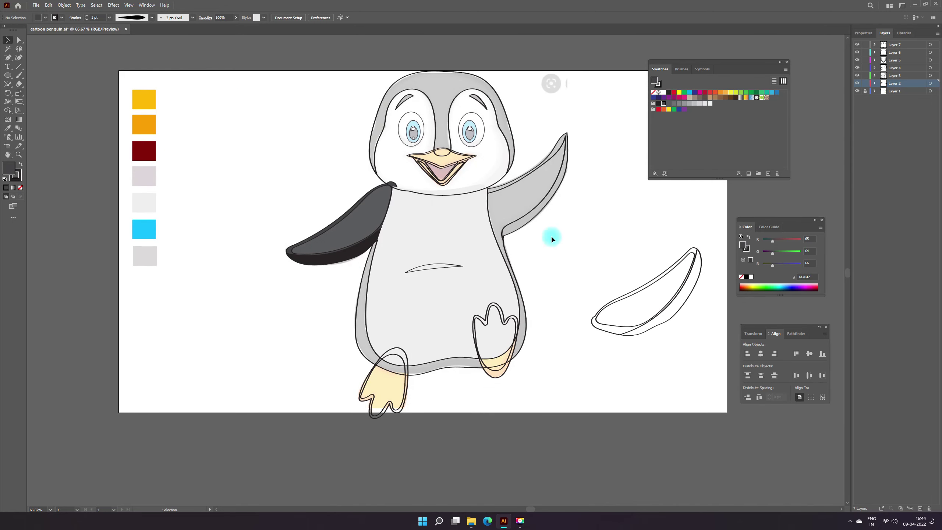
click(537, 207)
right_click(526, 211)
click(535, 302)
click(7, 128)
click(355, 223)
key(v)
click(513, 219)
click(575, 278)
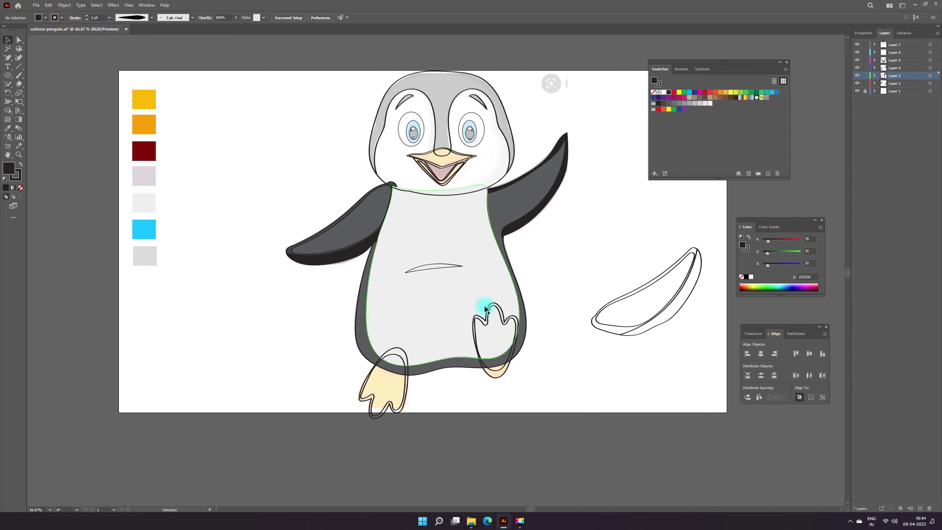
click(377, 150)
Nudge a head anchor point near the neck with Direct Selection
shift+click(515, 147)
click(7, 110)
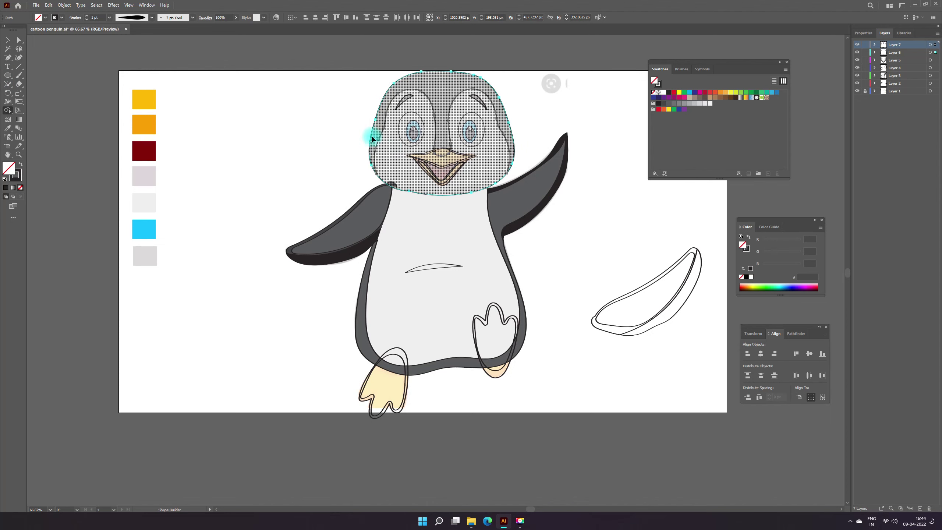
key(ctrl+shift+a)
click(399, 162)
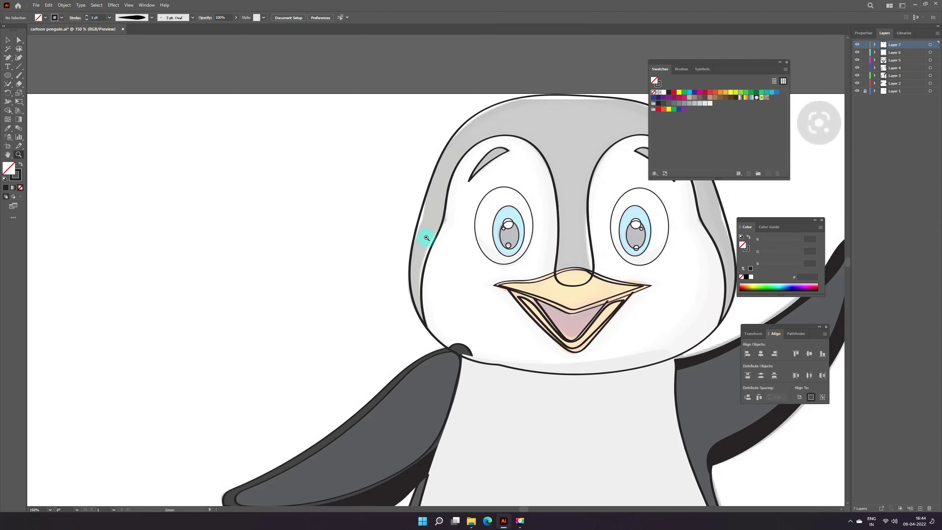
drag(427, 238, 350, 223)
key(a)
drag(280, 238, 280, 240)
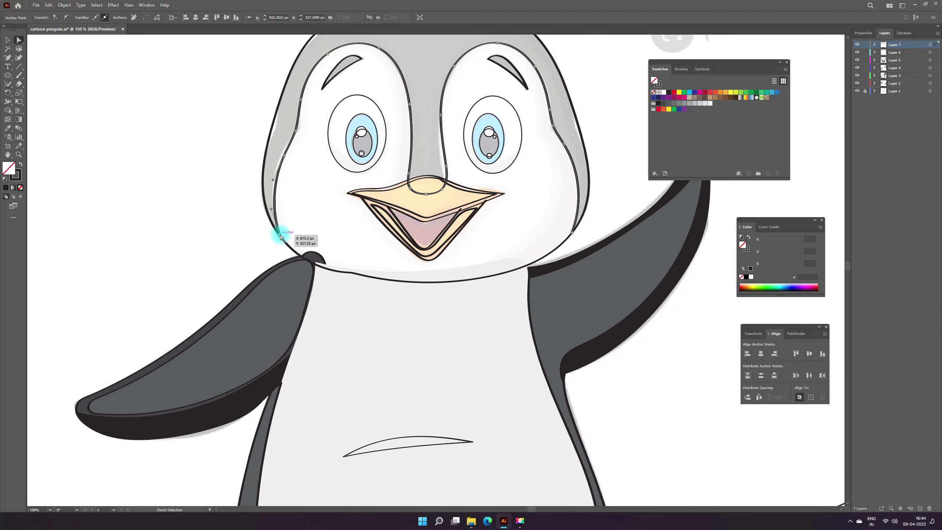
click(574, 233)
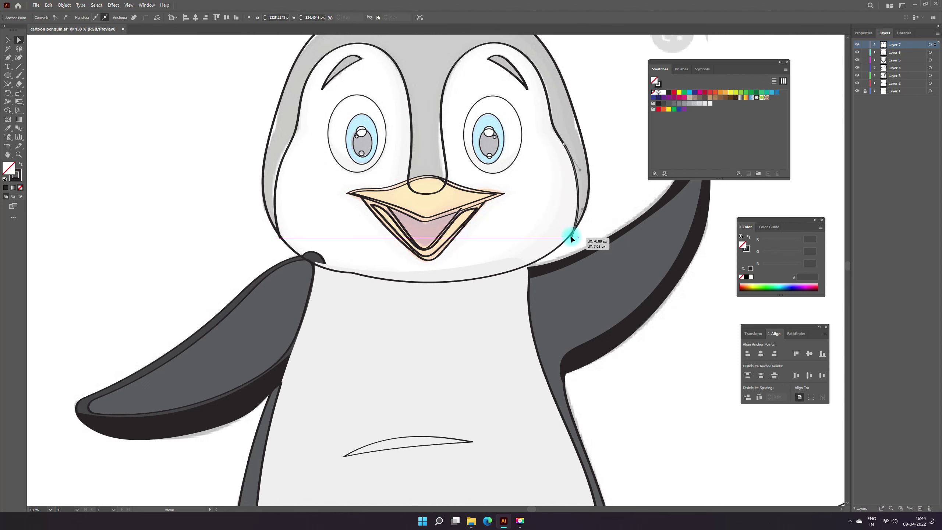
Marquee the head and merge its grey regions into one shape with Shape Builder
key(v)
drag(573, 214, 191, 131)
key(shift+m)
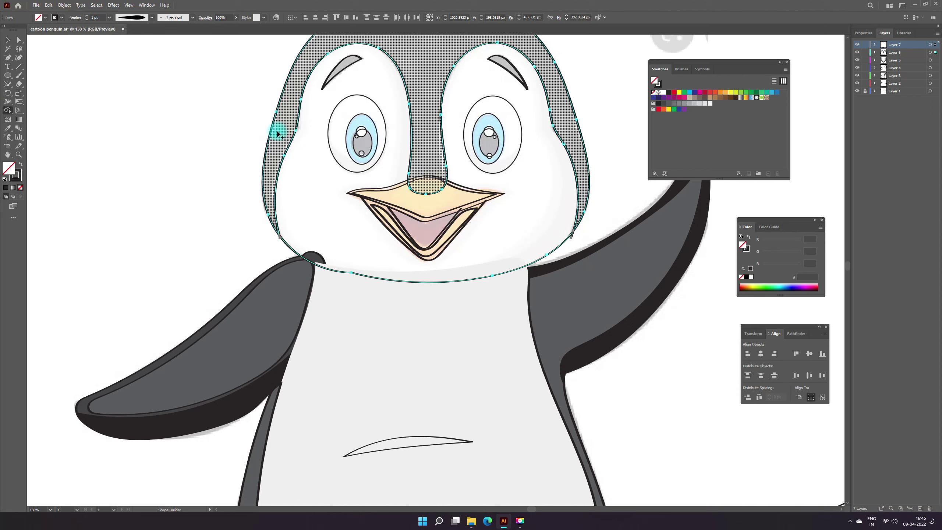
click(277, 134)
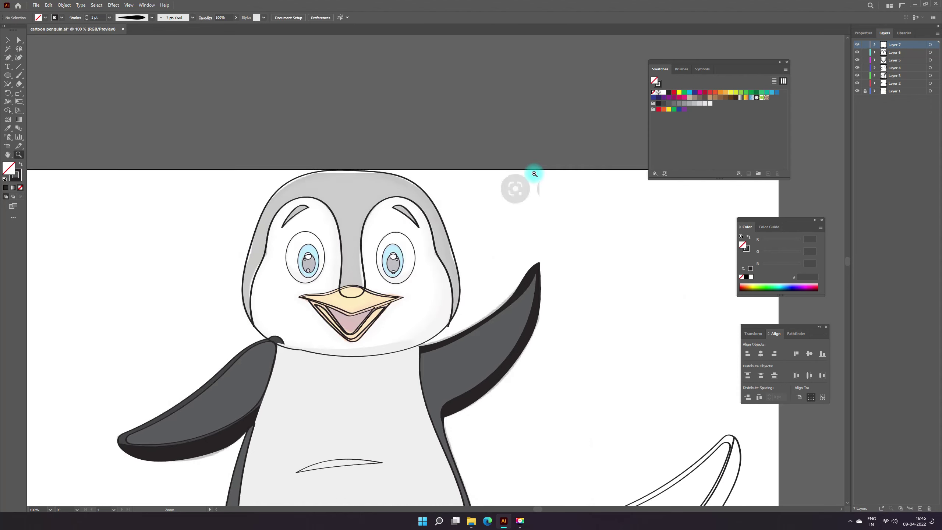
alt+click(503, 189)
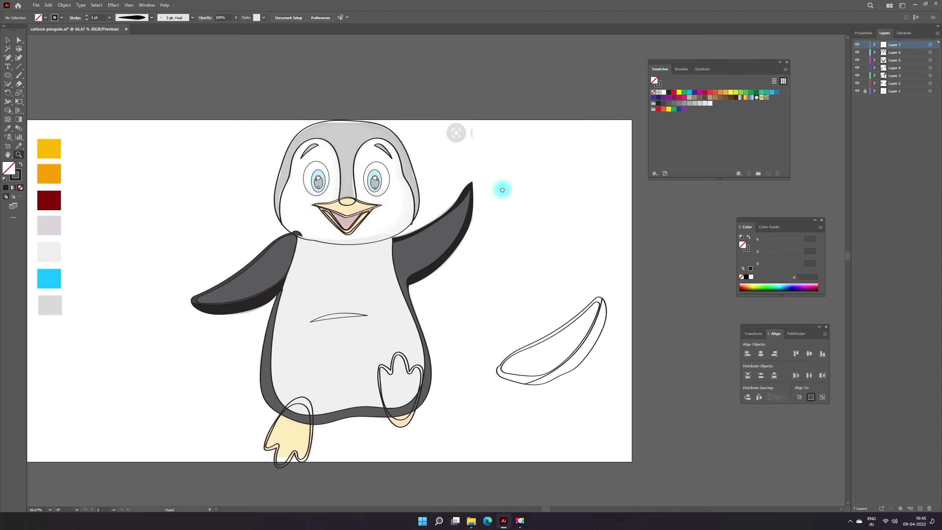
key(v)
click(405, 409)
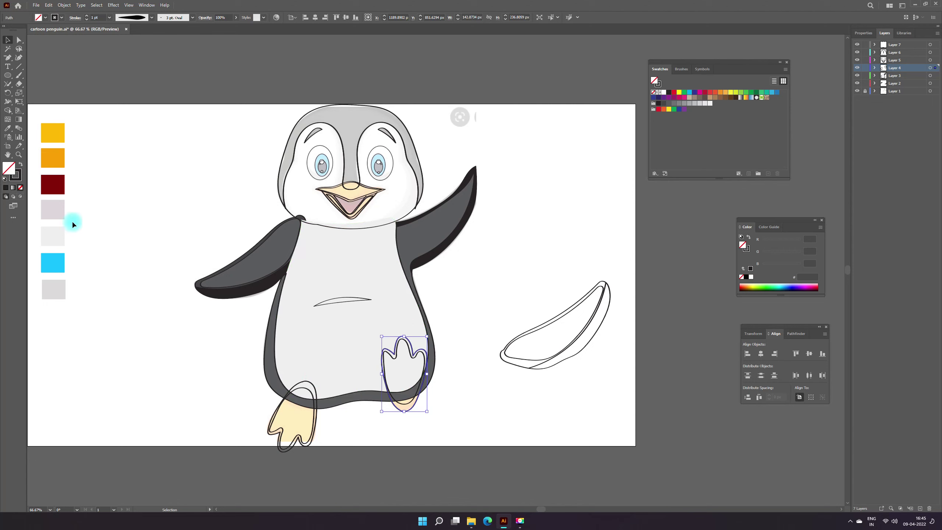
Fill the right foot with the orange swatch using the Eyedropper
click(56, 163)
click(55, 159)
key(i)
click(55, 132)
key(v)
click(229, 233)
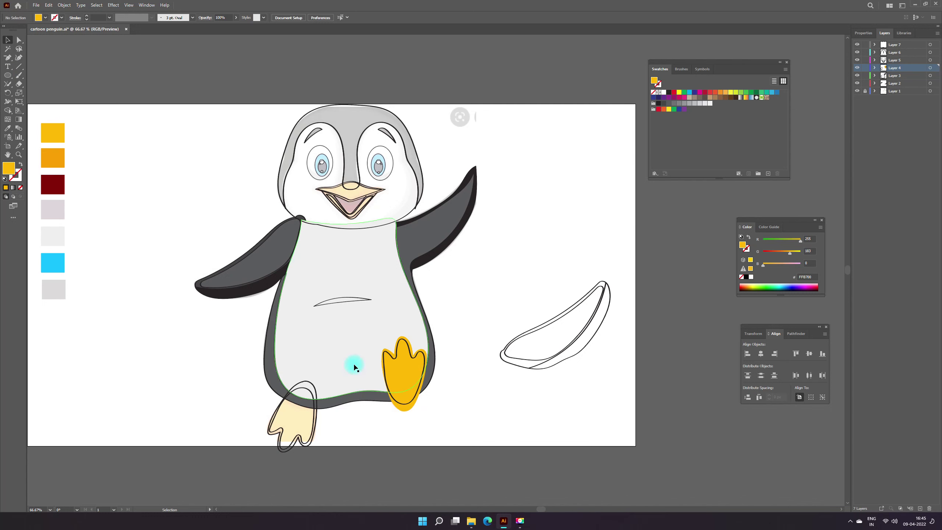
click(404, 371)
key(i)
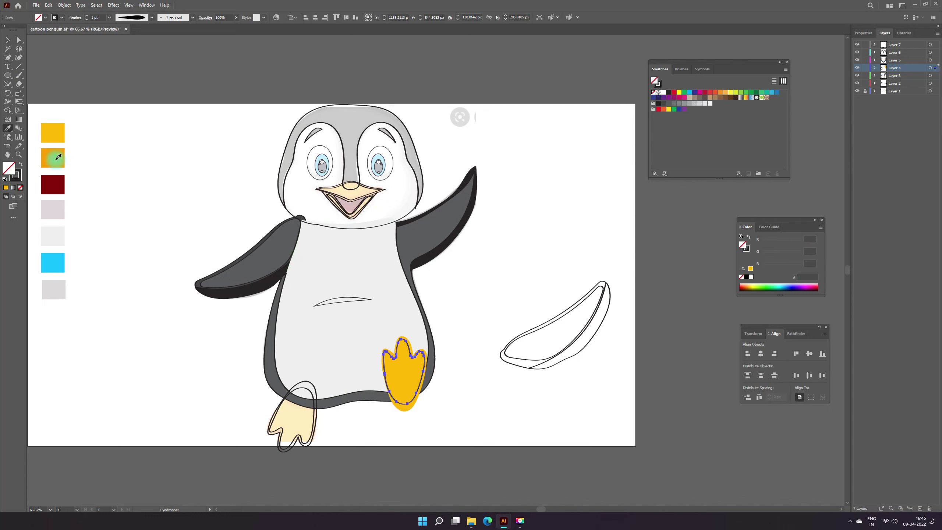
click(58, 157)
key(v)
click(410, 405)
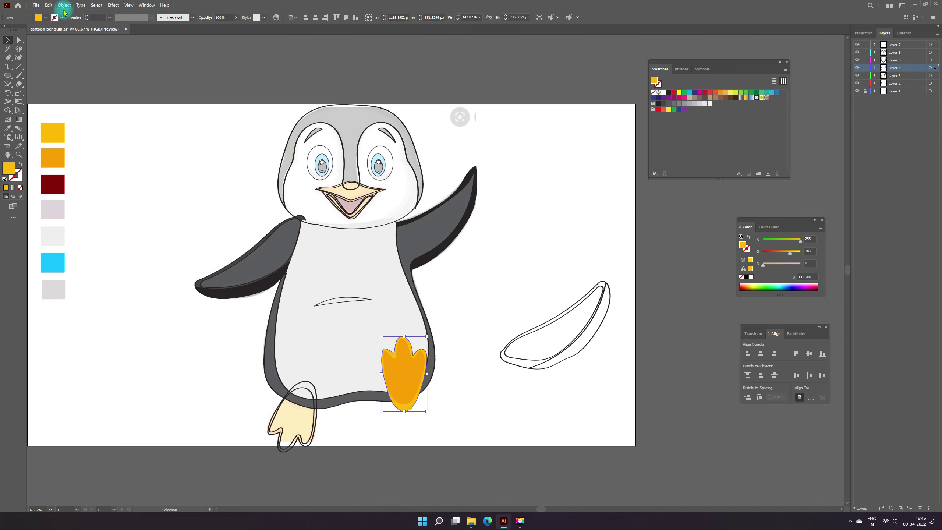
click(122, 115)
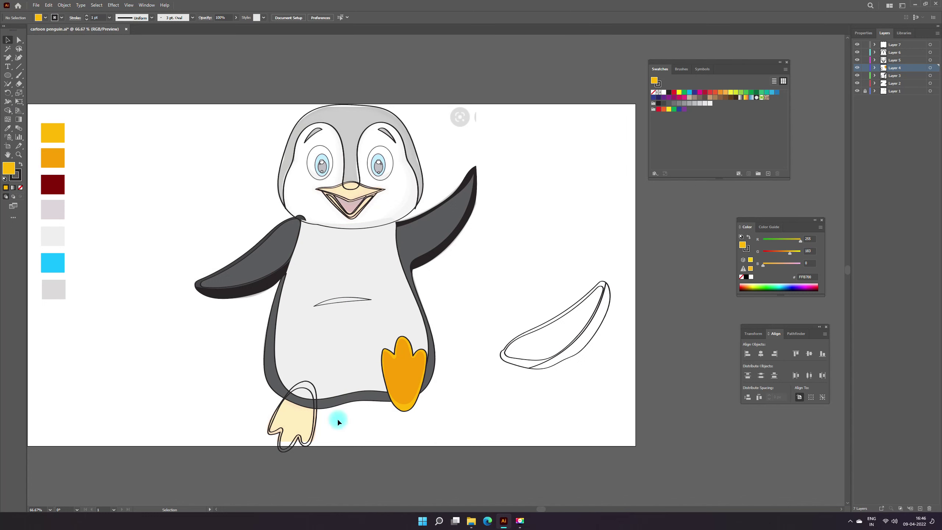
Give the left foot the same orange fill as the right foot
click(313, 440)
click(57, 140)
key(v)
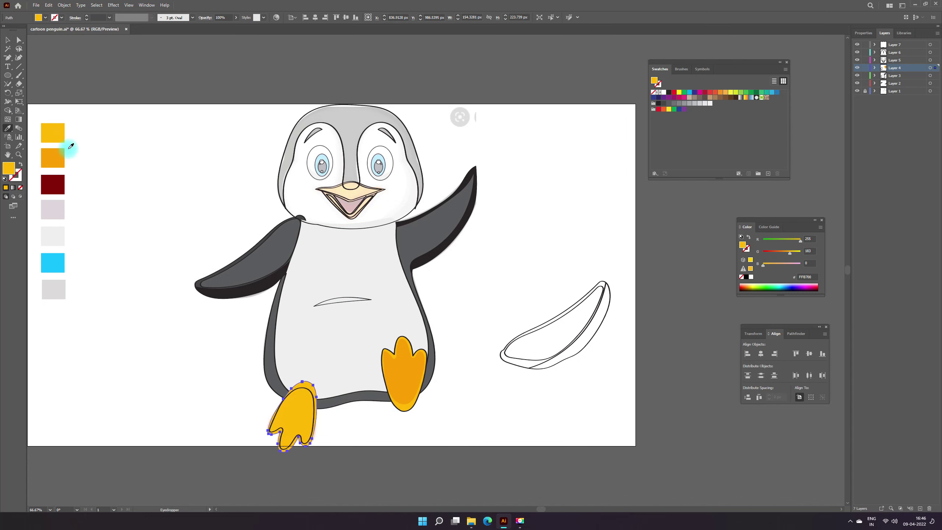
click(113, 204)
click(308, 391)
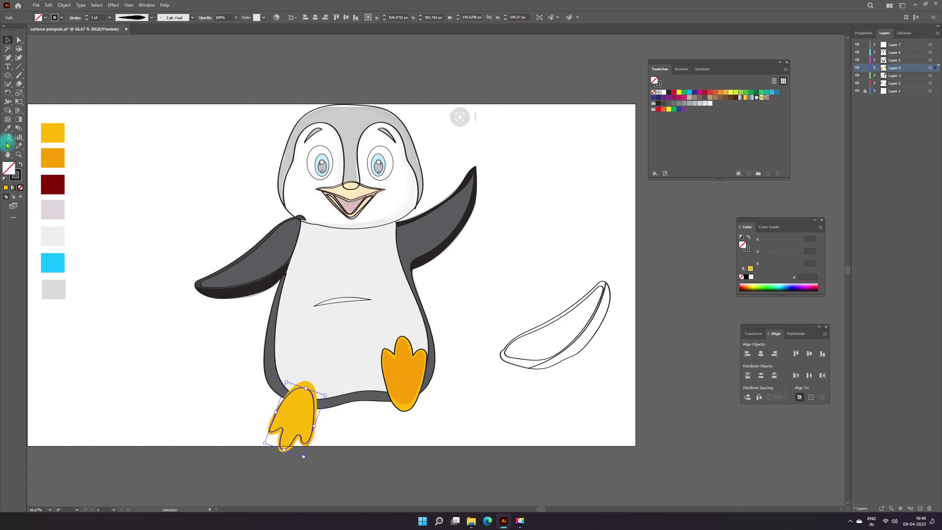
click(52, 158)
click(255, 340)
click(305, 385)
click(89, 101)
click(305, 385)
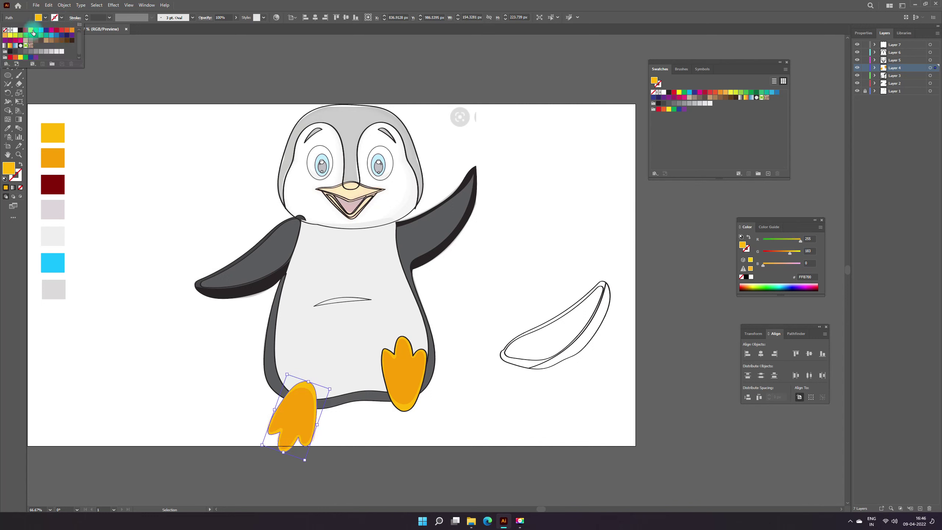
click(533, 433)
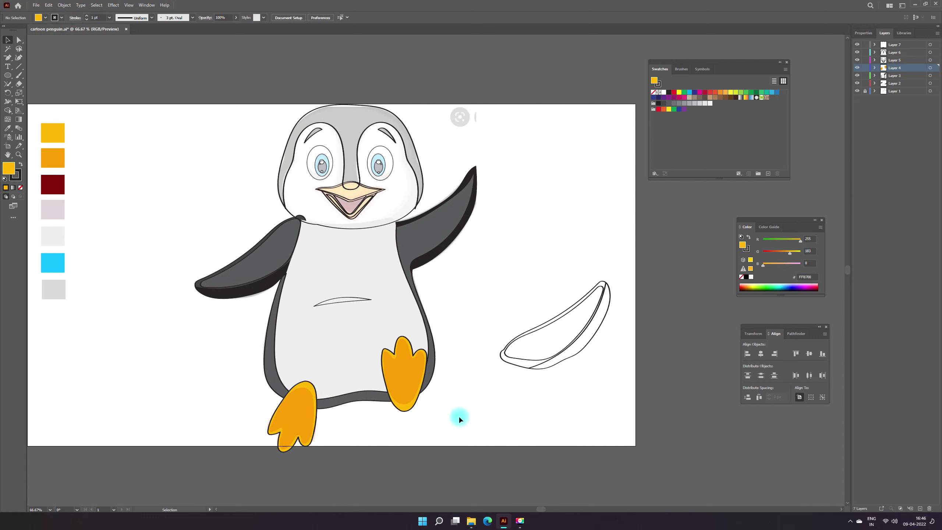
Fill the thin belly line shape white
click(337, 299)
click(664, 92)
click(595, 168)
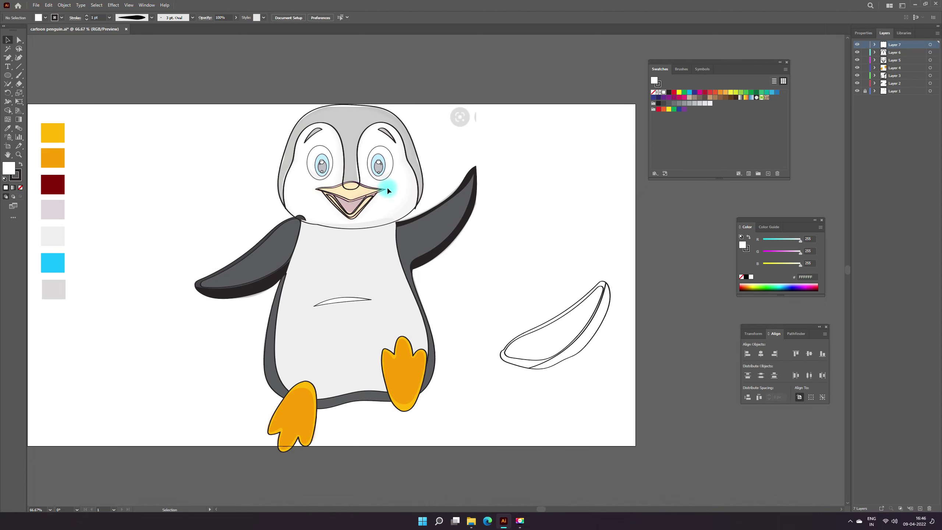
key(z)
click(387, 189)
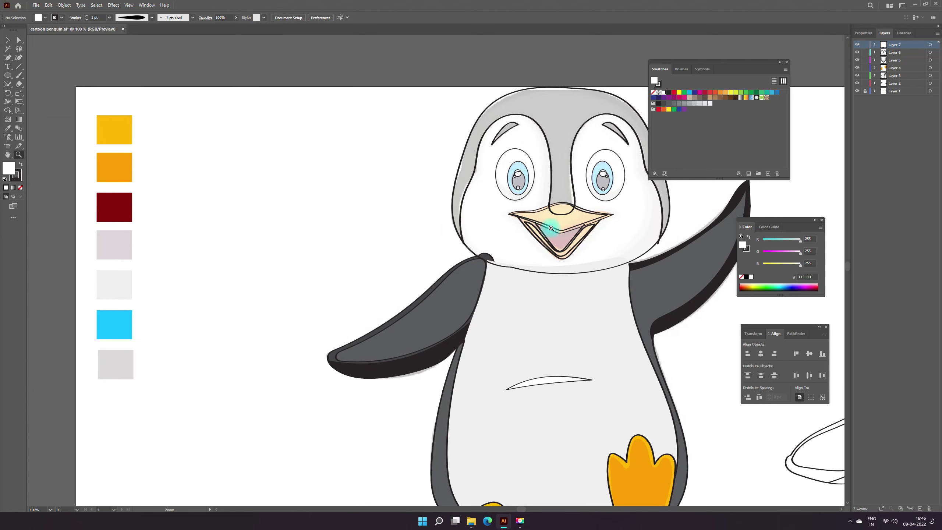
click(548, 211)
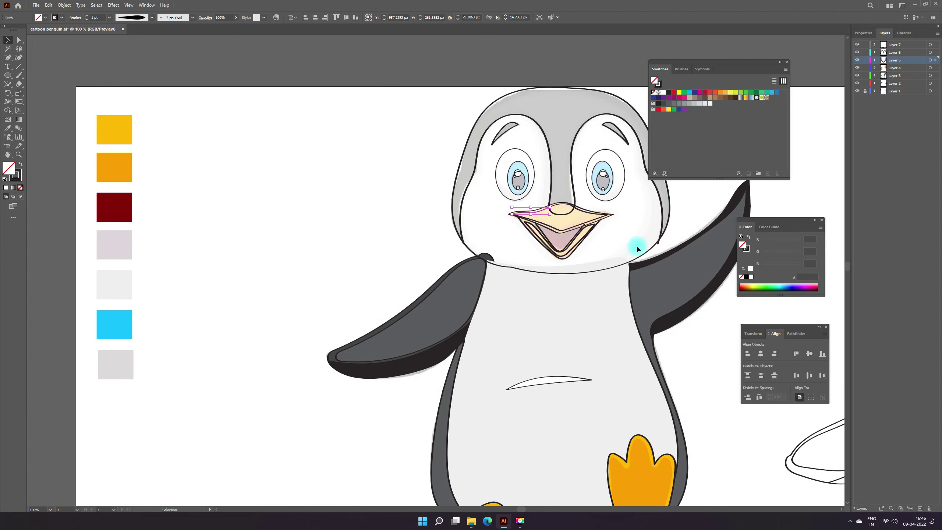
shift+click(571, 229)
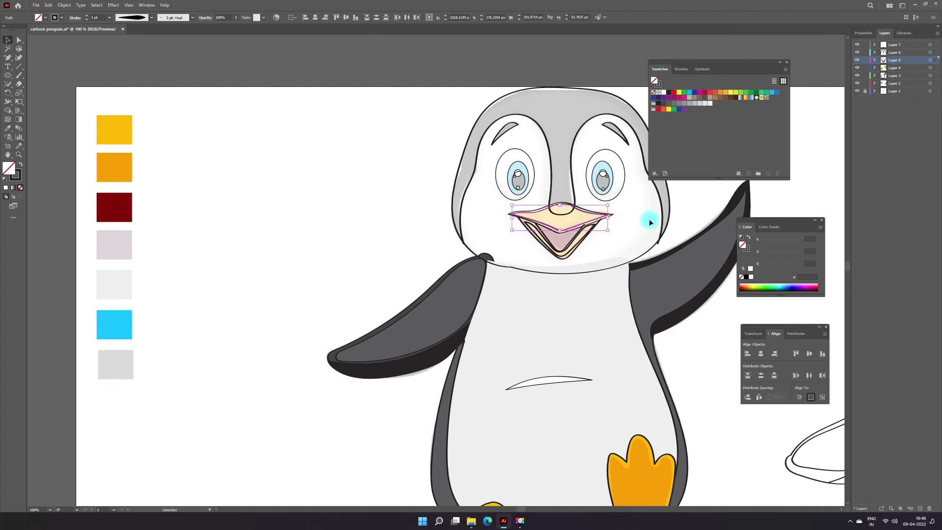
key(z)
click(429, 271)
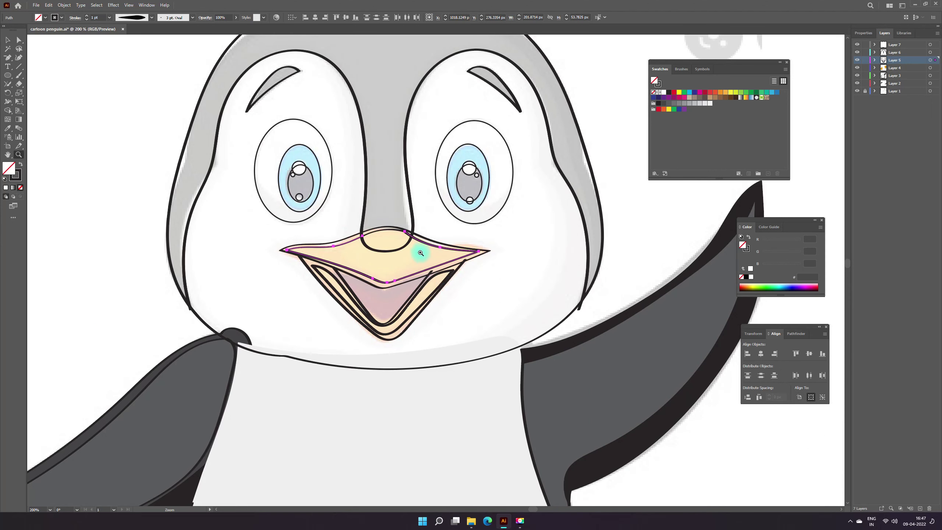
click(9, 40)
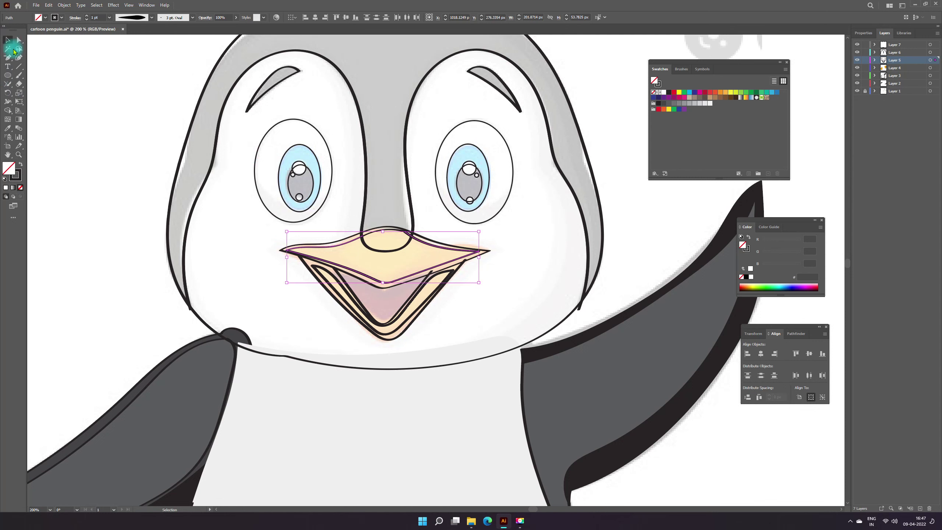
key(shift+j)
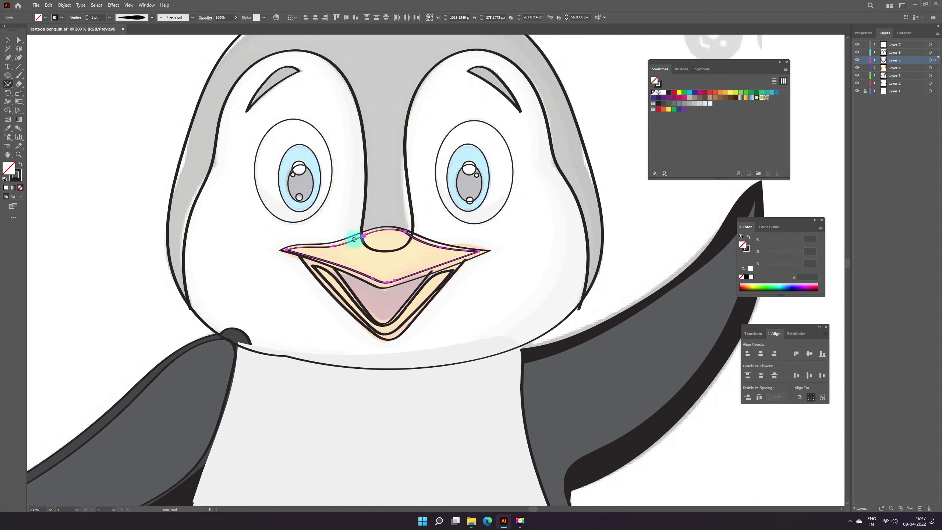
drag(406, 231, 367, 237)
key(ctrl+z)
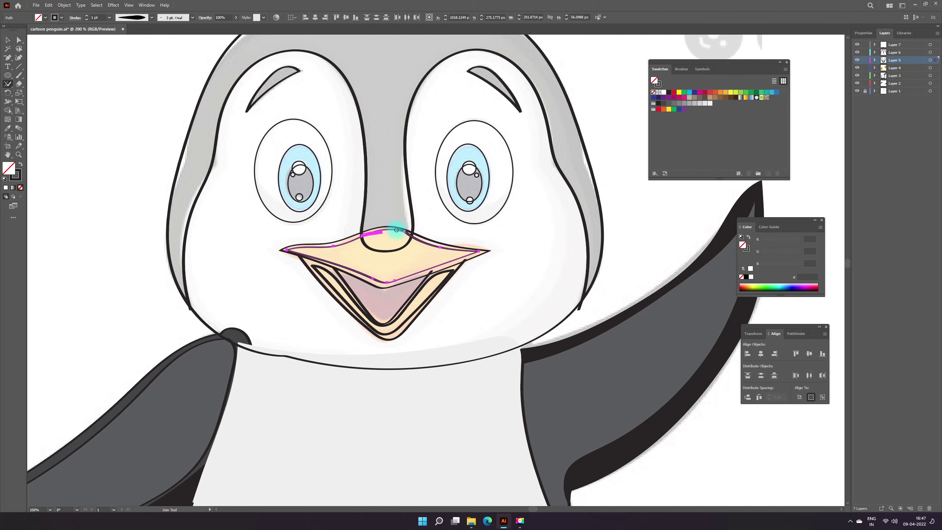
scroll(381, 263, up, 4)
scroll(473, 326, up, 2)
key(a)
click(332, 187)
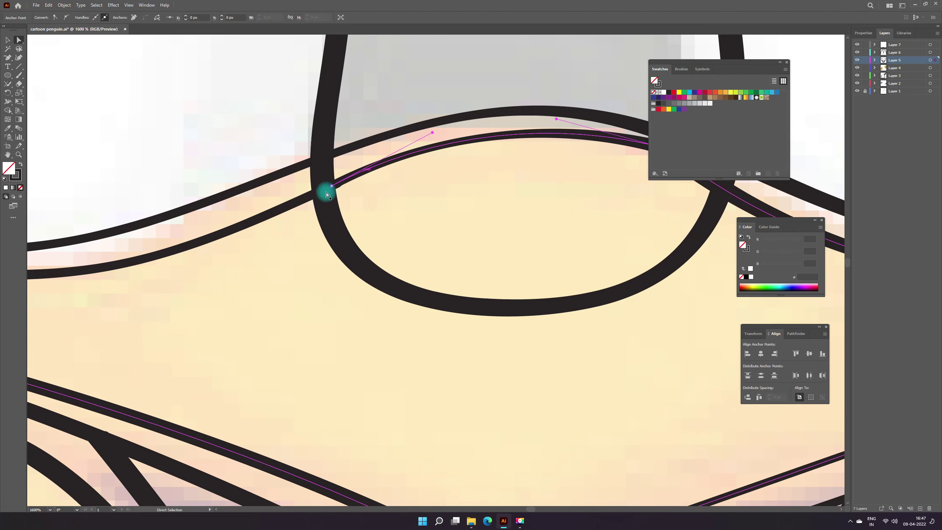
key(ctrl+shift+a)
key(z)
alt+click(441, 217)
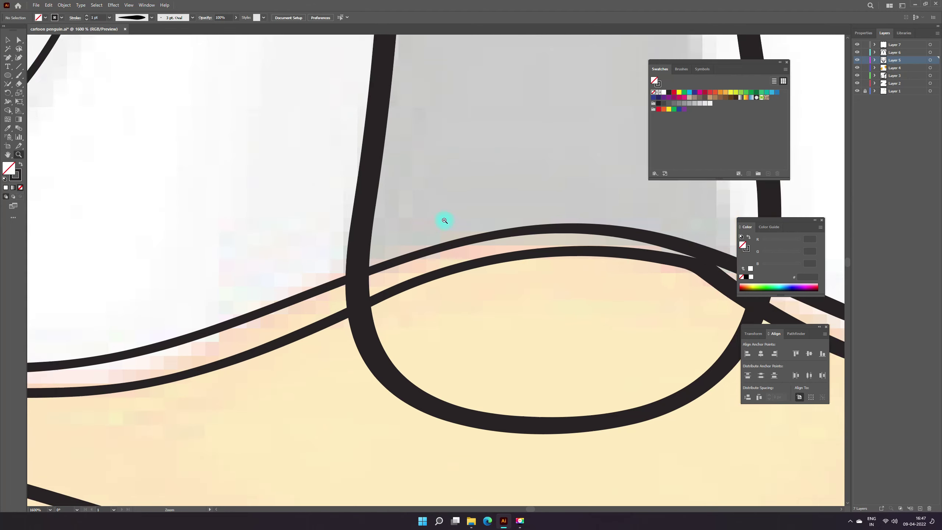
alt+click(489, 325)
key(v)
click(415, 233)
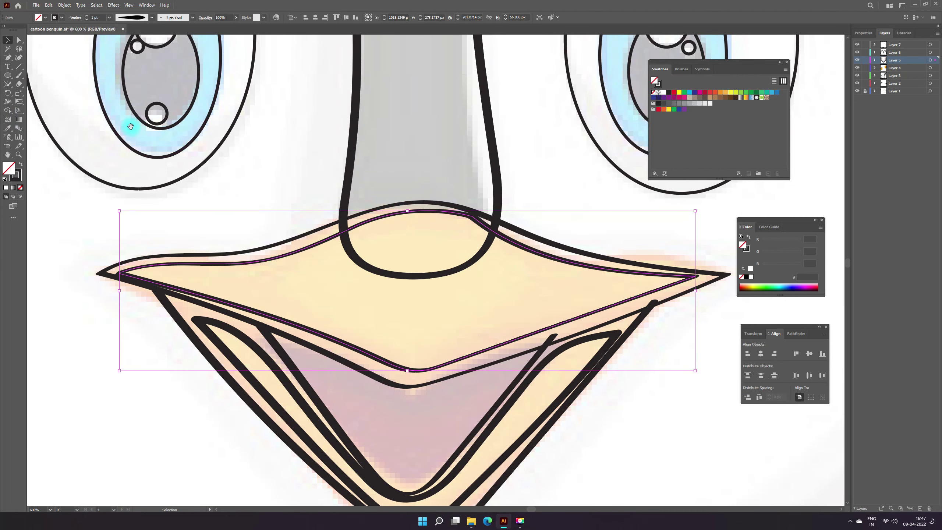
scroll(135, 129, left, 6)
click(266, 182)
scroll(331, 227, down, 5)
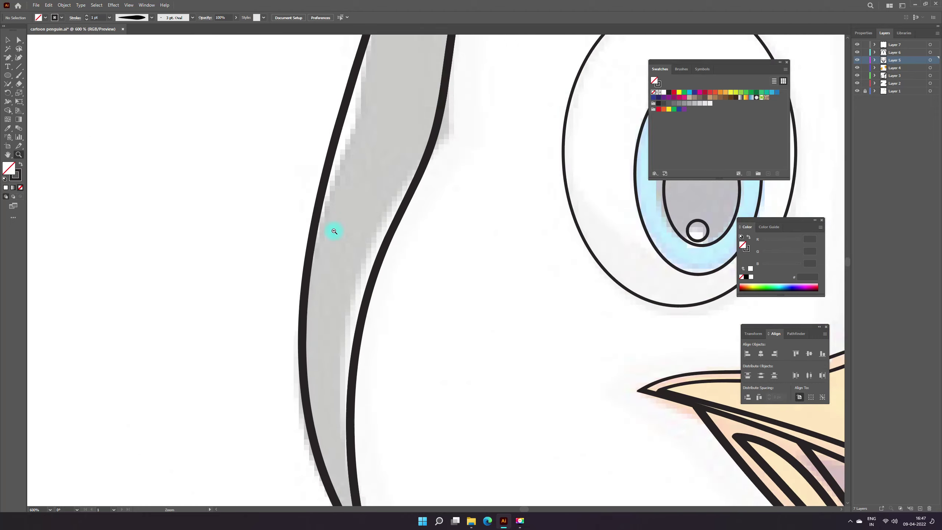
scroll(342, 260, down, 3)
scroll(457, 265, right, 3)
scroll(458, 264, down, 1)
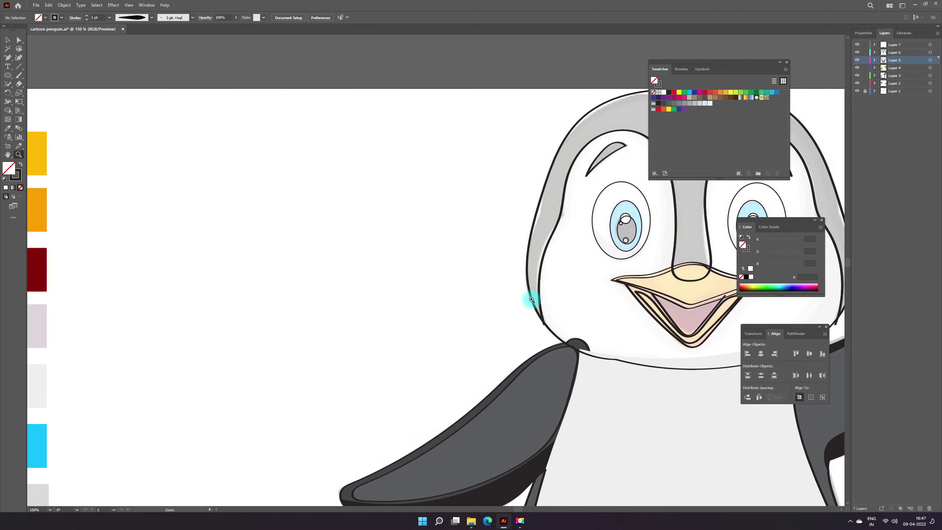
key(v)
click(645, 282)
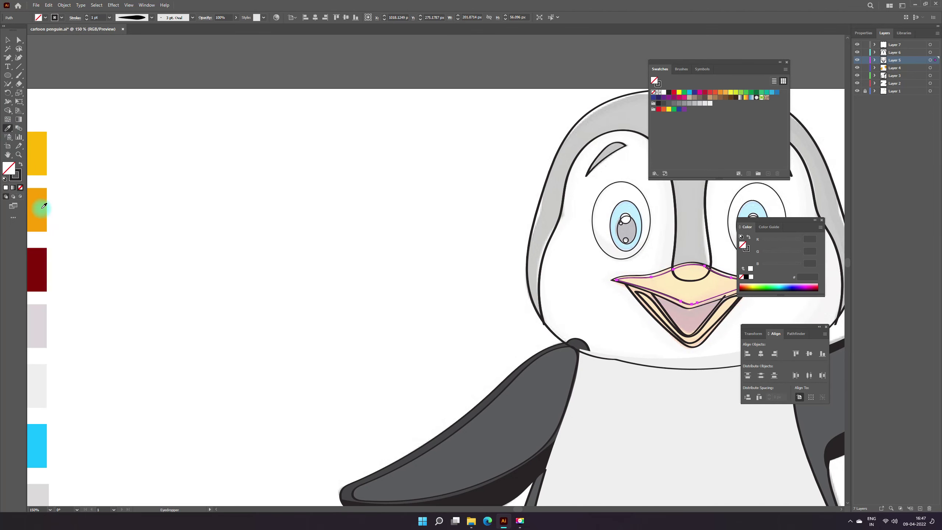
Fill the beak with the orange swatch
click(44, 206)
key(ctrl+shift+a)
click(682, 282)
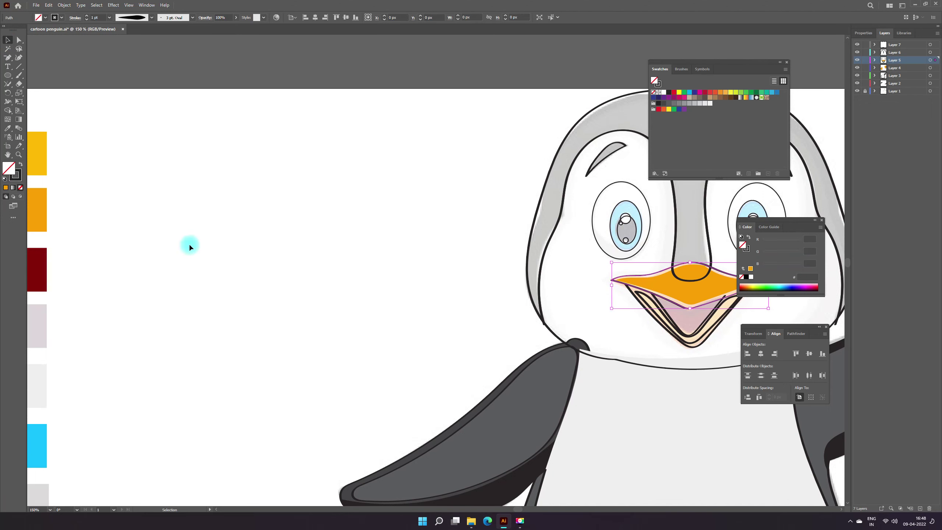
click(10, 130)
click(38, 152)
click(41, 18)
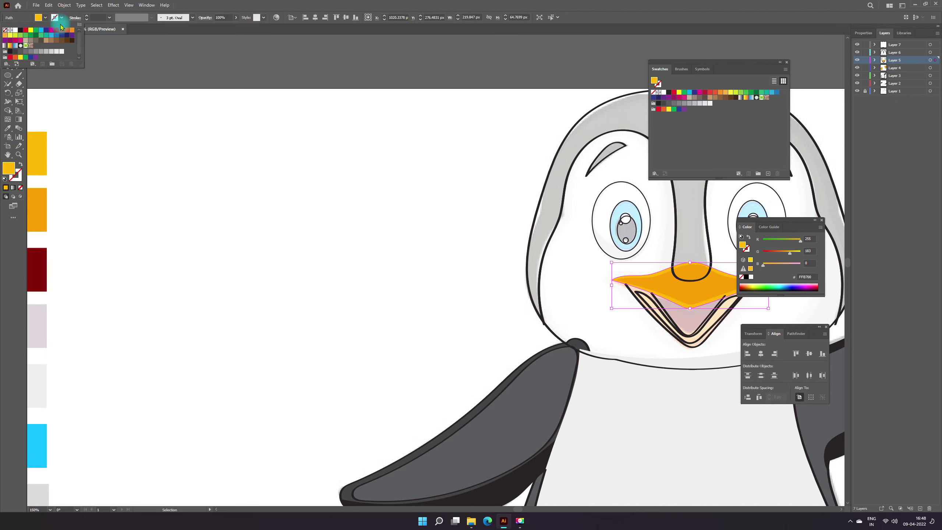
click(231, 234)
Give the mouth rim the beak's orange and merge beak and mouth with Shape Builder
key(z)
click(574, 385)
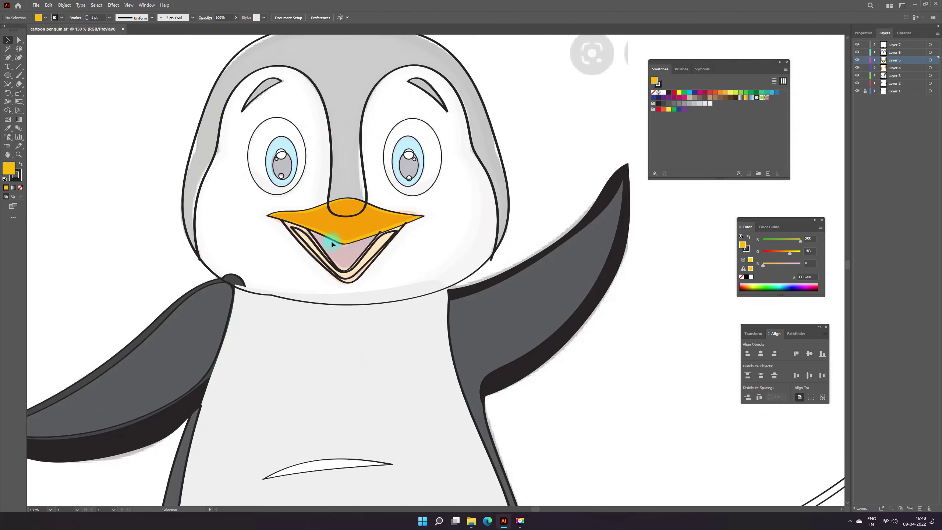
key(v)
click(430, 282)
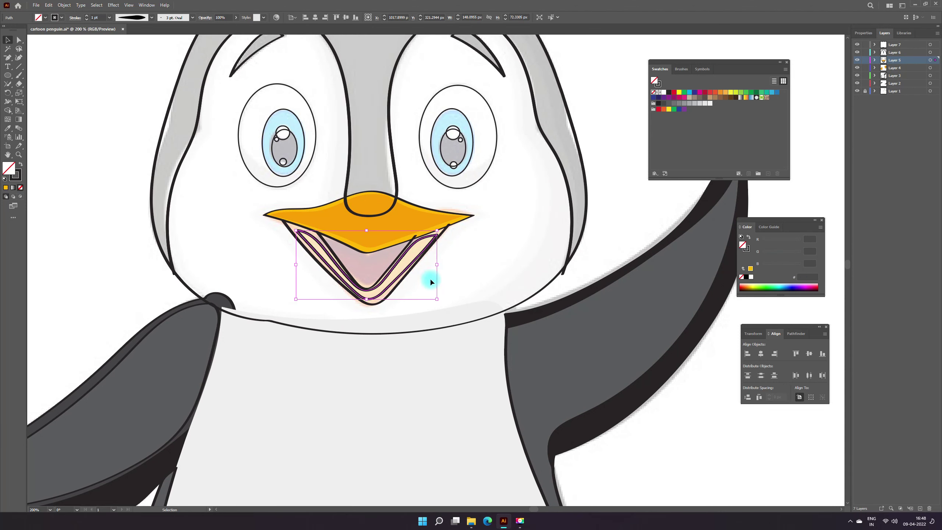
key(i)
click(367, 245)
click(7, 39)
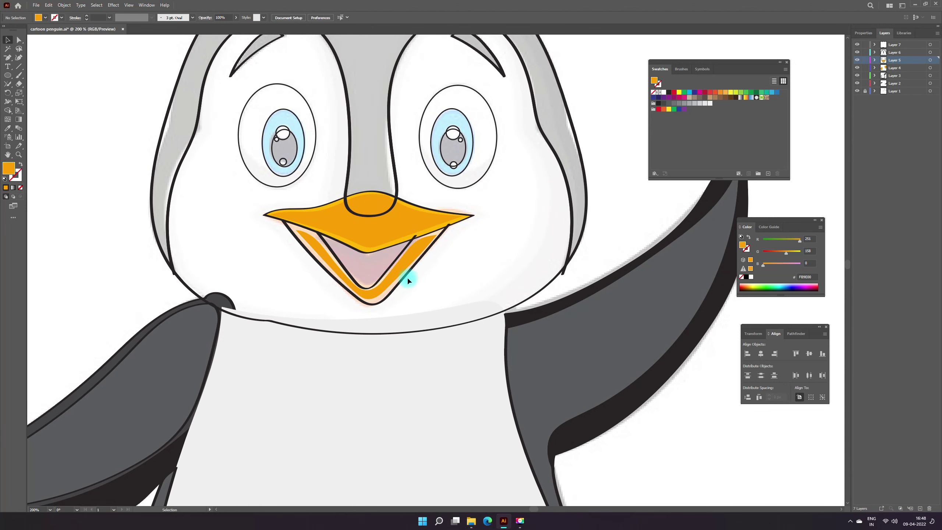
click(405, 281)
shift+click(472, 217)
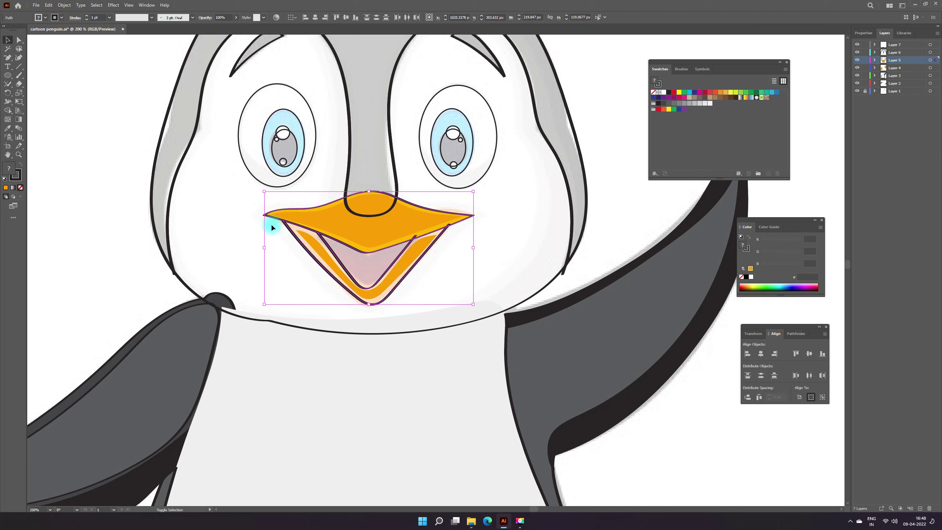
key(shift+m)
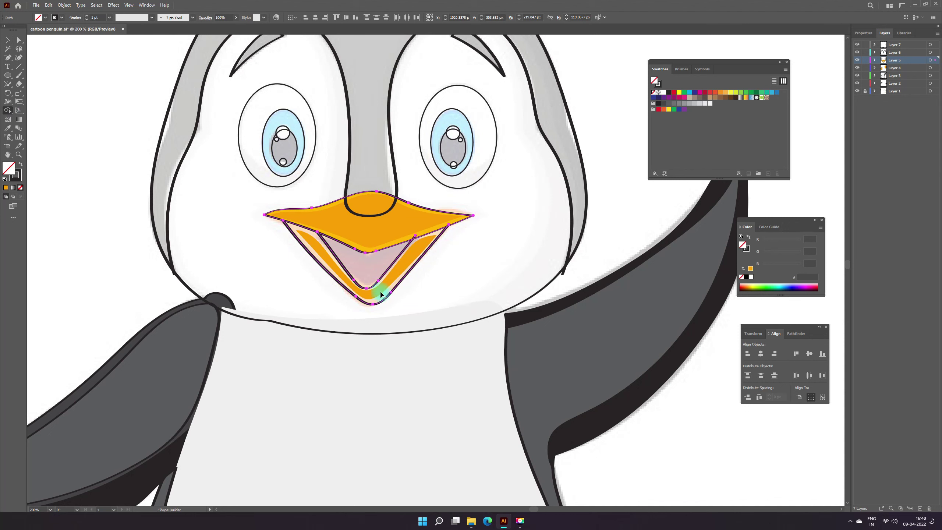
click(343, 248)
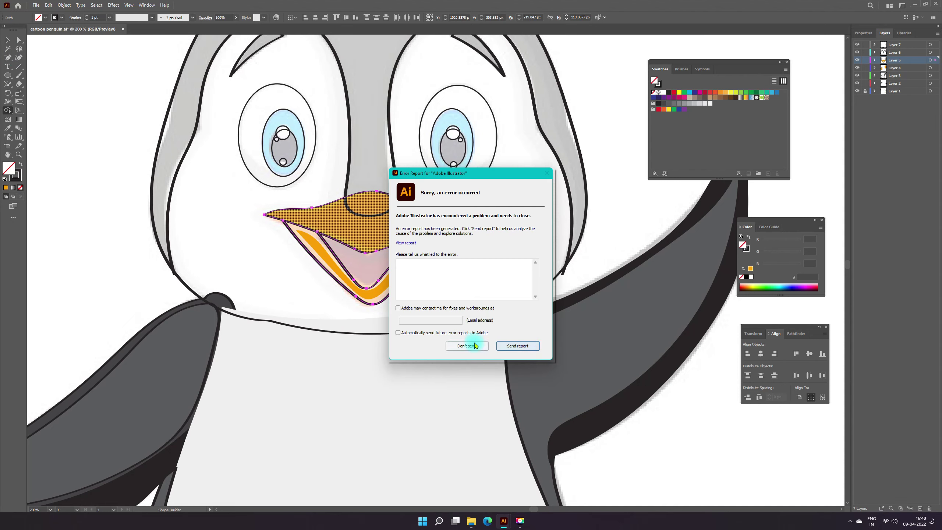
After the crash, reopen cartoon penguin.ai from Documents > DESIGN LAB > illustration
click(518, 346)
double_click(16, 16)
click(120, 164)
double_click(178, 200)
double_click(172, 149)
double_click(182, 172)
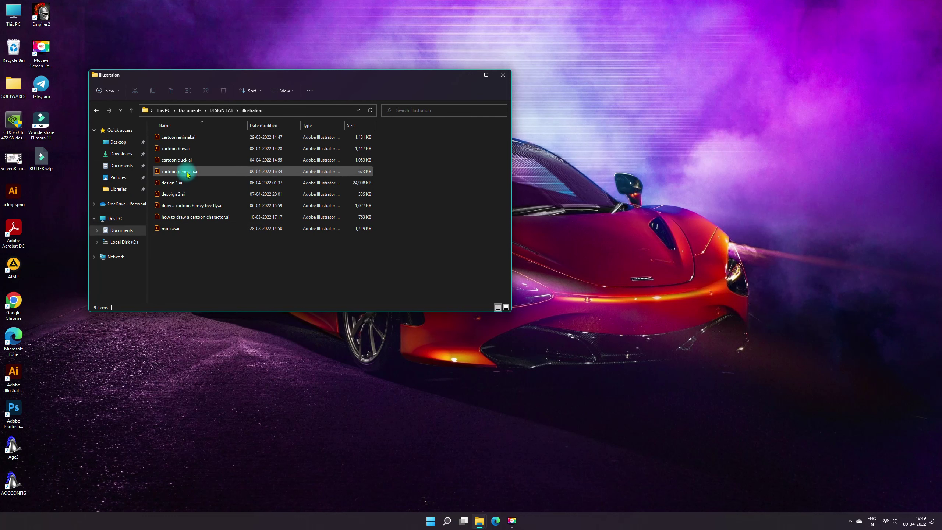
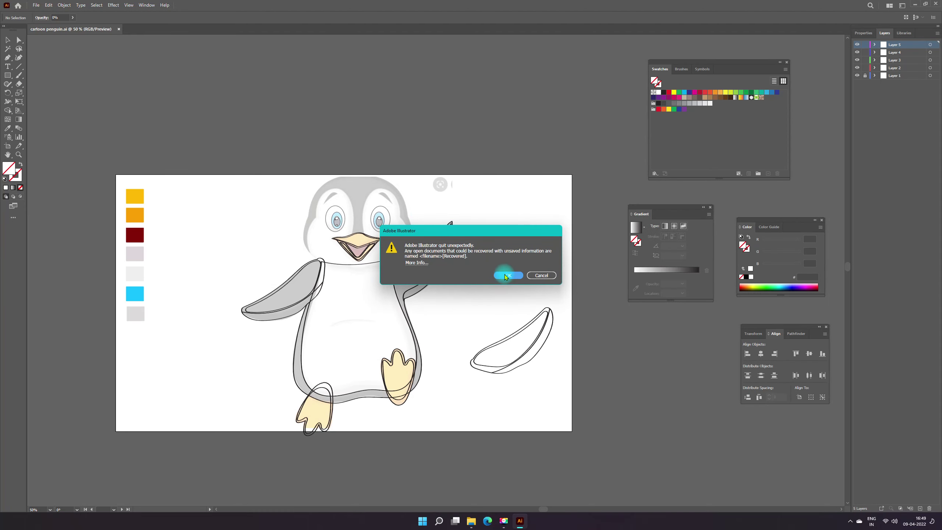
Open the recovered cartoon penguin copy, skipping the missing linked-file replacement prompts
click(508, 276)
click(485, 275)
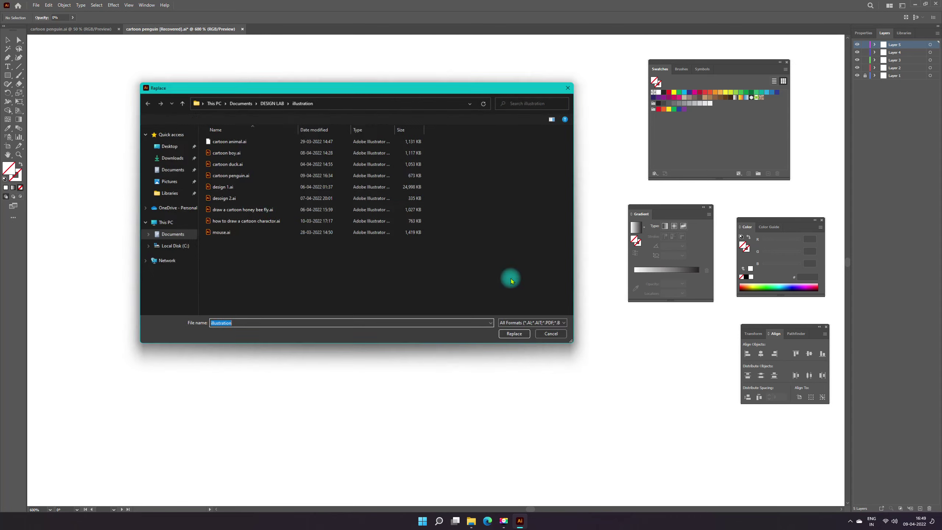
click(515, 334)
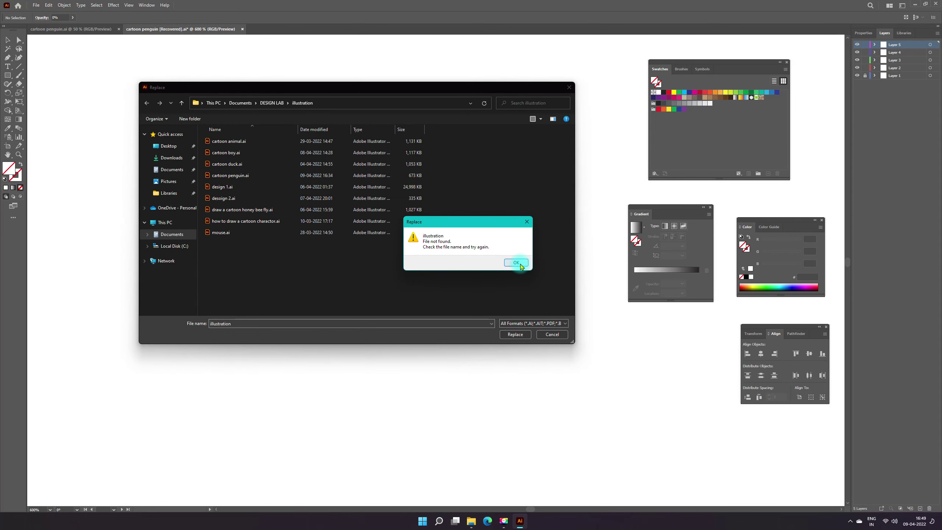
click(516, 262)
click(238, 175)
click(515, 334)
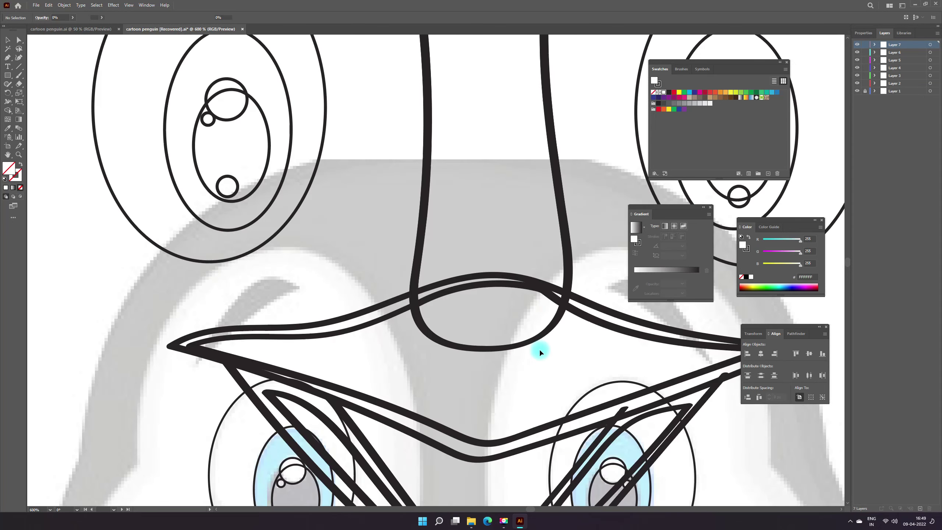
Scroll through and compare the original and recovered penguin documents
scroll(505, 352, down, 1)
scroll(522, 343, down, 4)
scroll(521, 343, down, 1)
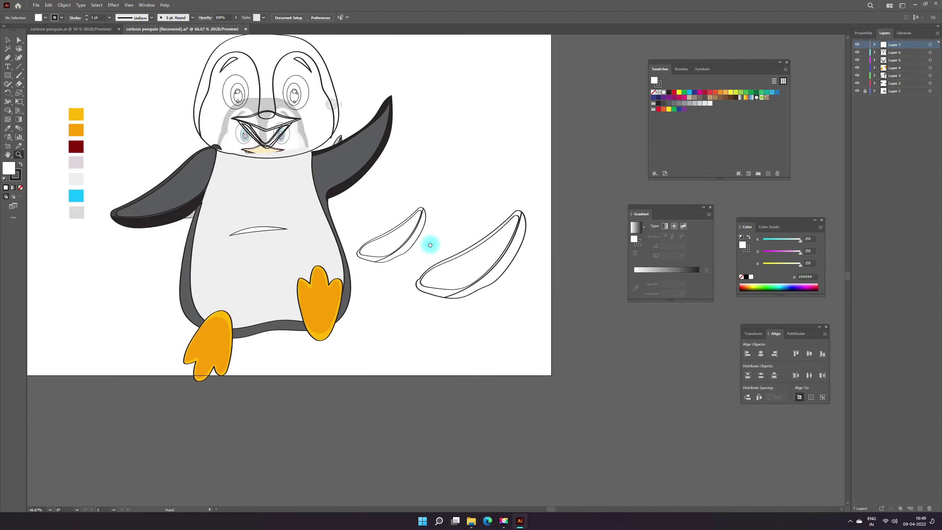
scroll(473, 340, down, 1)
scroll(479, 337, down, 1)
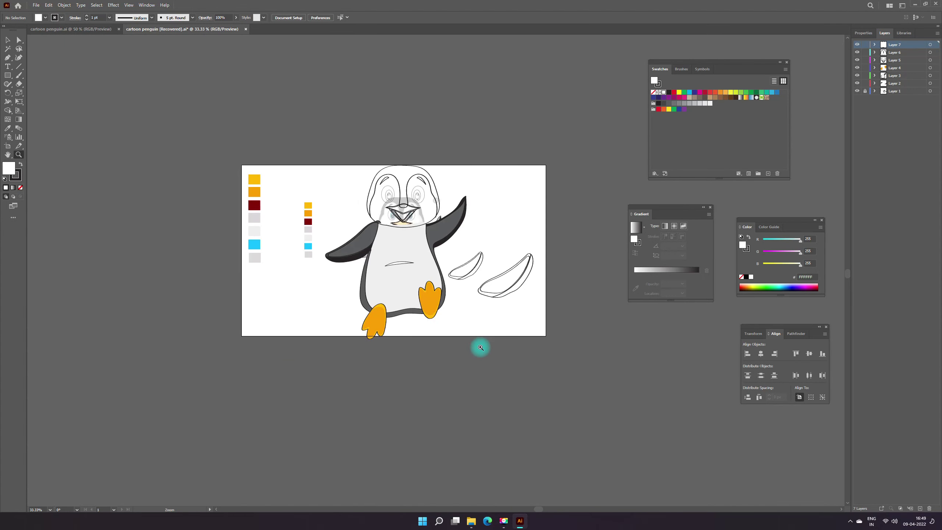
click(64, 29)
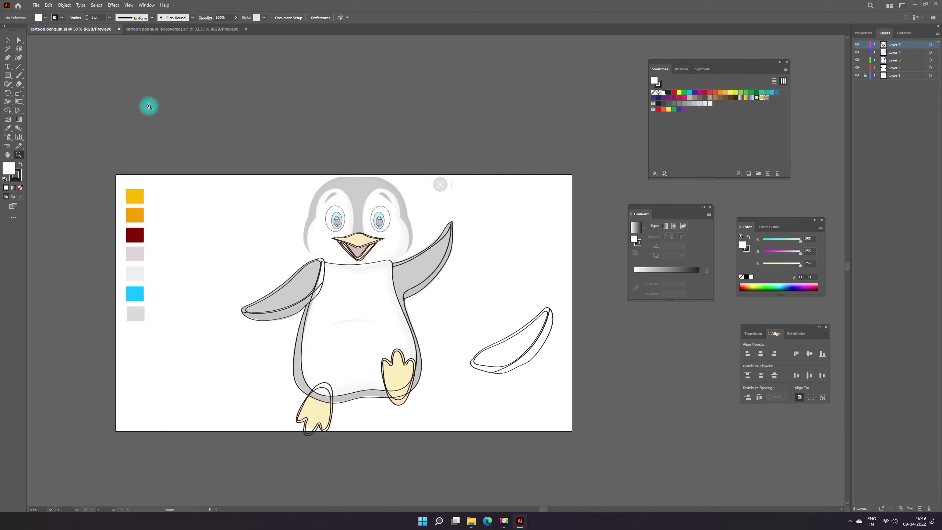
click(190, 30)
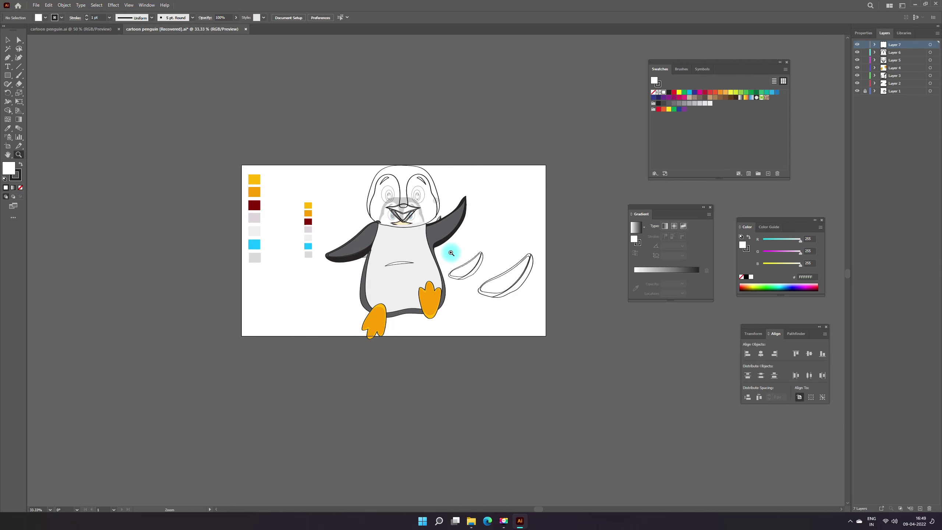
Hide Layer 1 so the colour swatches and faint reference sketch disappear
click(437, 257)
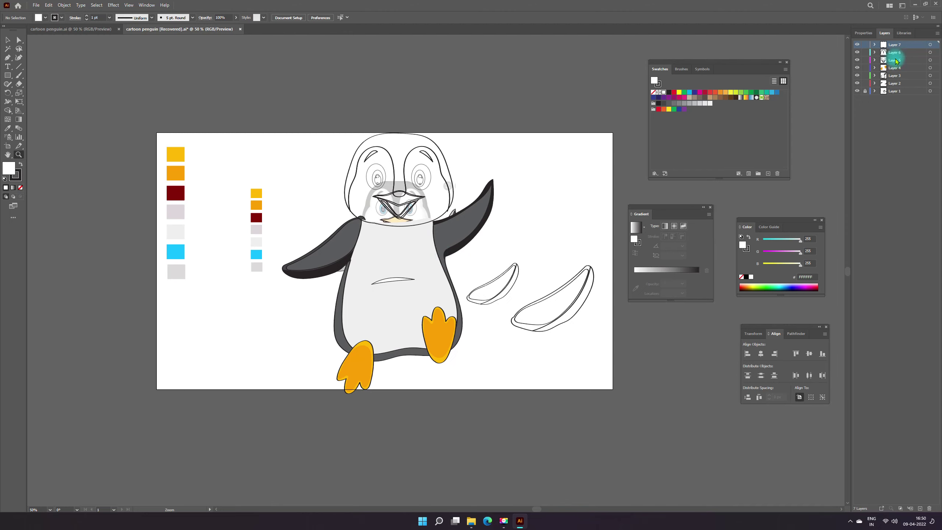
click(857, 45)
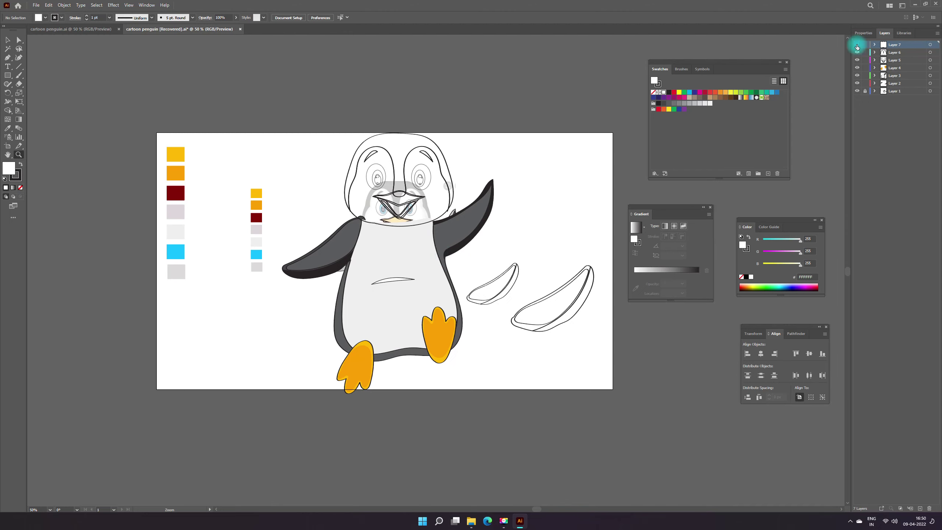
click(857, 91)
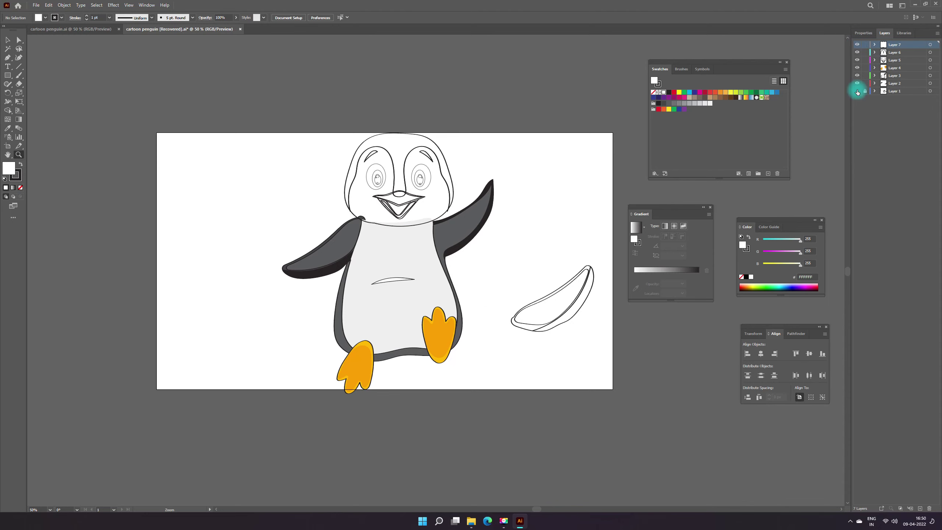
click(857, 91)
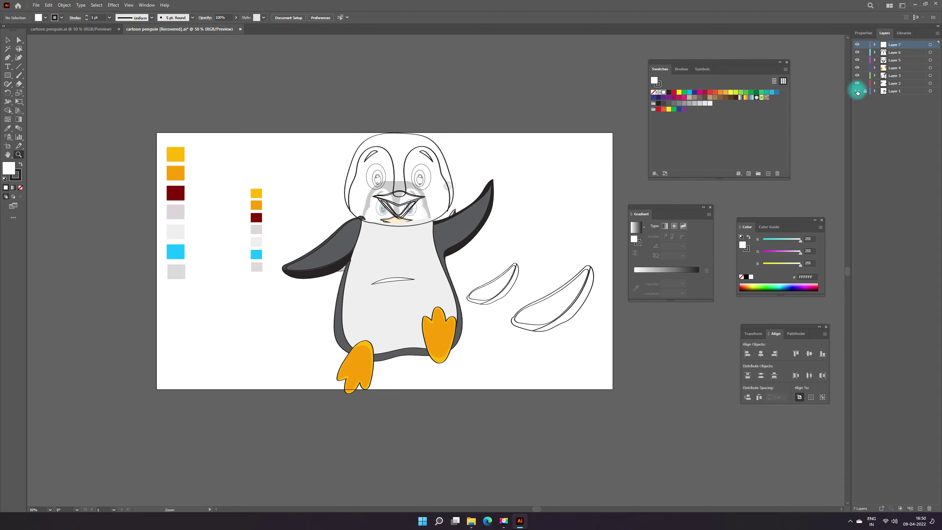
click(857, 91)
Zoom to the face and inspect the upper beak outline in isolation mode
click(433, 212)
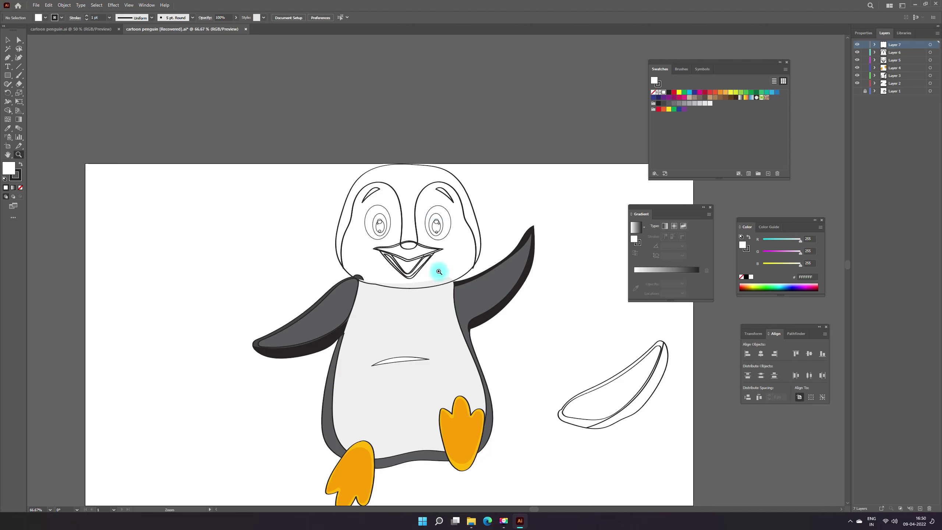
key(v)
click(316, 283)
click(371, 264)
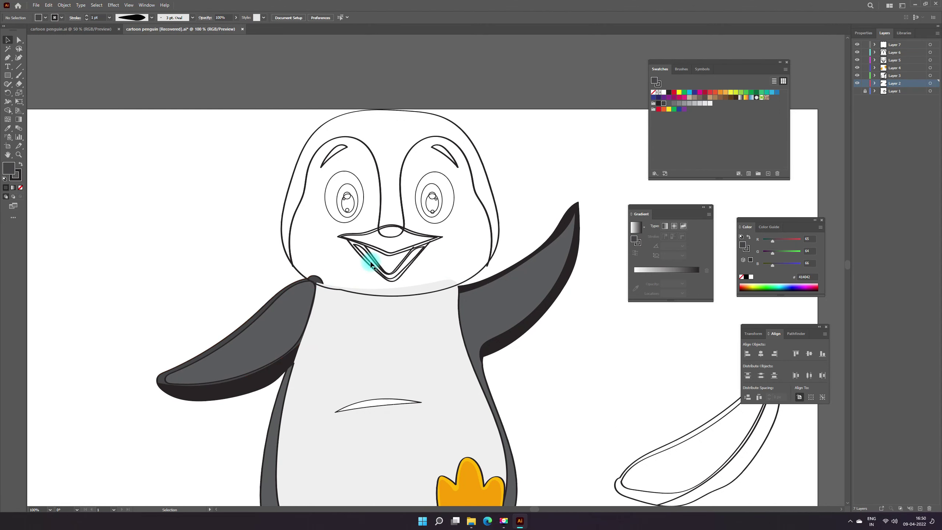
click(373, 234)
double_click(372, 234)
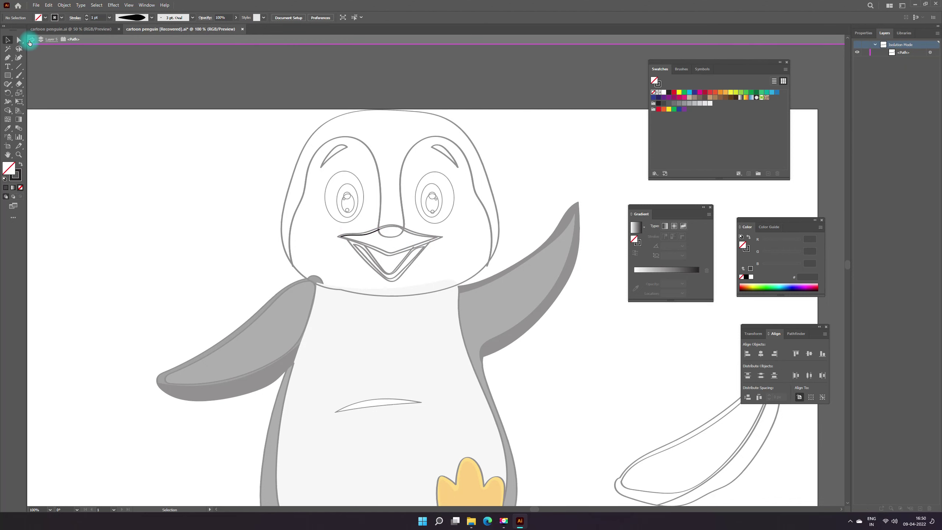
click(30, 42)
Save the file as cartoon penguin [Recovered].ai with the default Illustrator Options
click(36, 5)
click(56, 74)
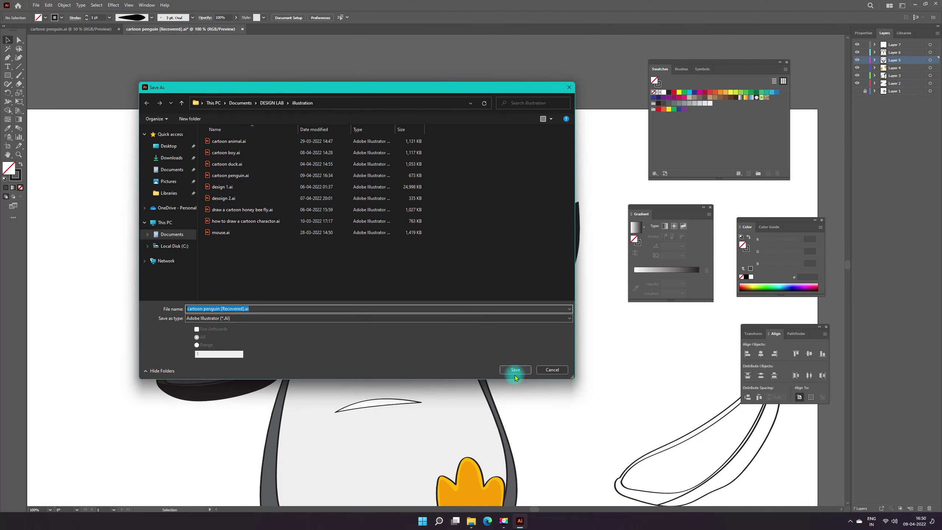
click(515, 370)
click(488, 357)
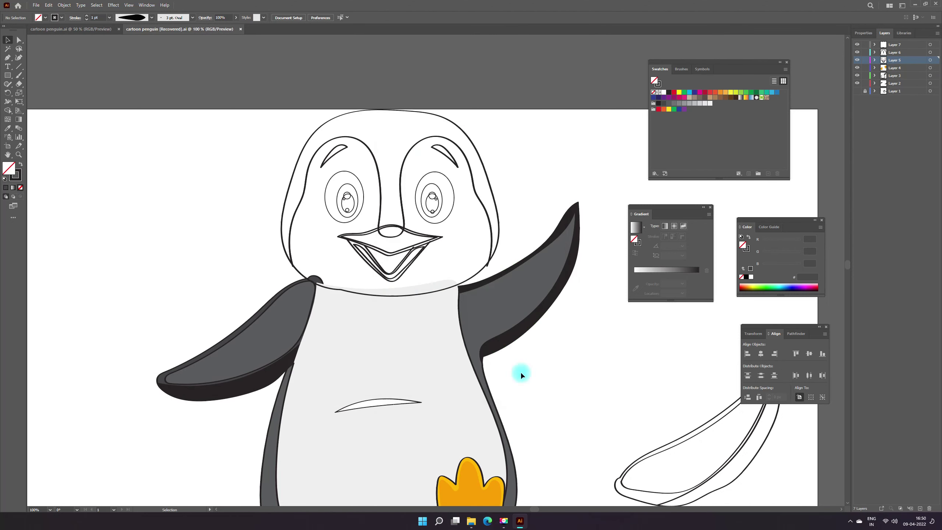
Select the upper beak outline and zoom far in where it meets the nose stroke
click(402, 184)
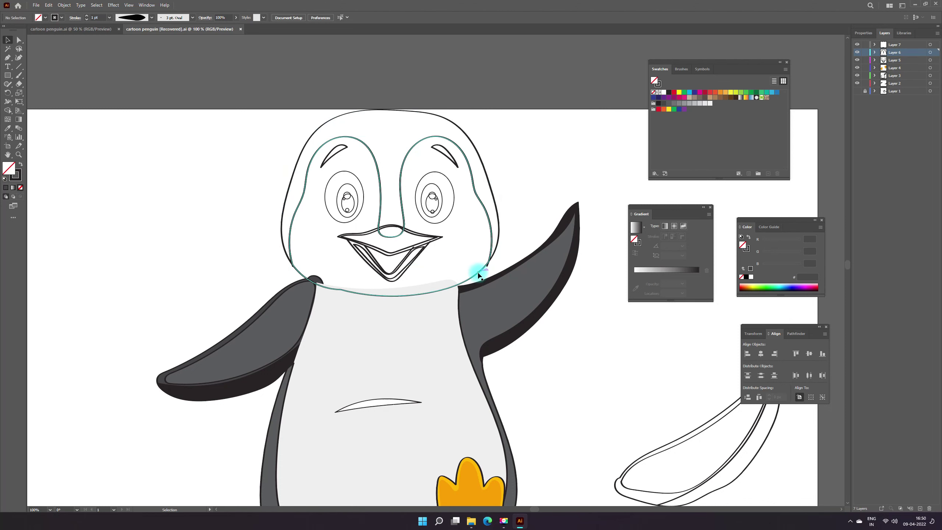
click(406, 233)
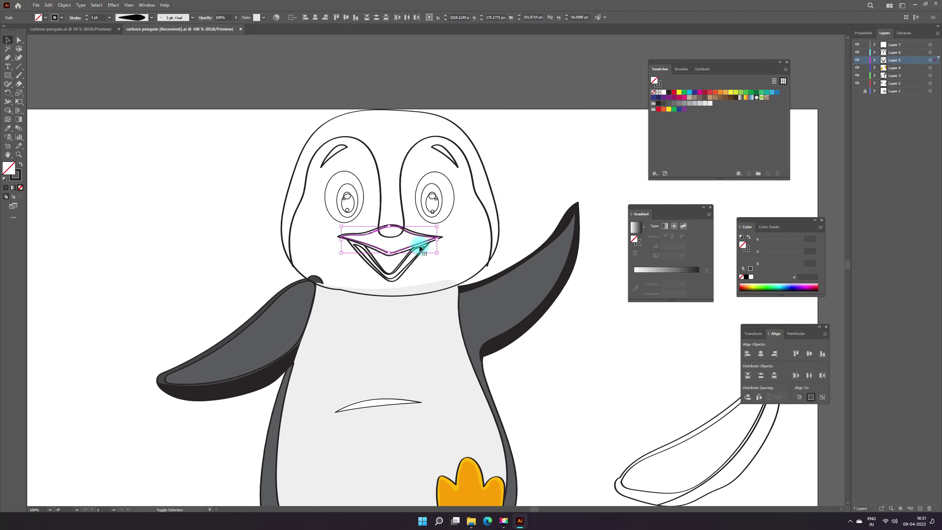
drag(12, 88, 45, 116)
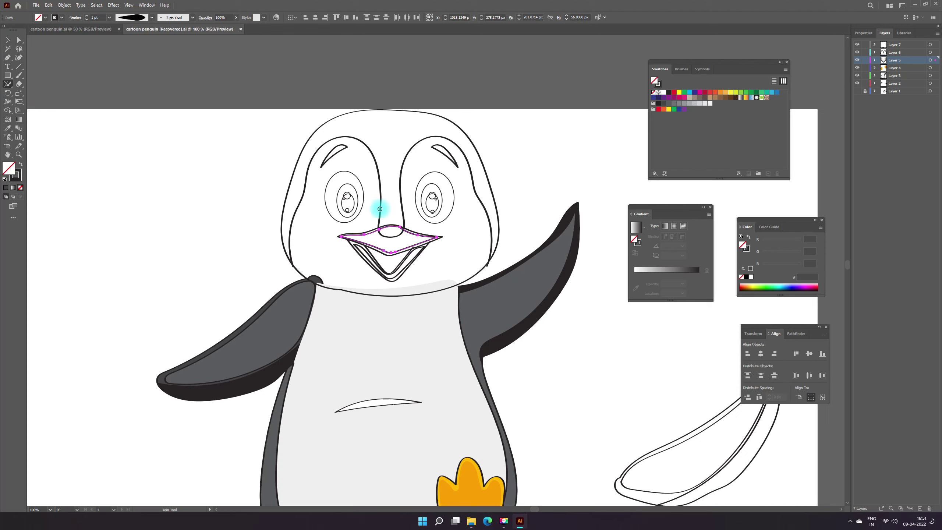
mouse_move(395, 230)
mouse_down()
mouse_move(427, 255)
mouse_move(421, 282)
mouse_move(443, 237)
mouse_move(404, 272)
mouse_up()
Select the beak path's anchor at the nose-stroke junction with Direct Selection
key(a)
click(357, 269)
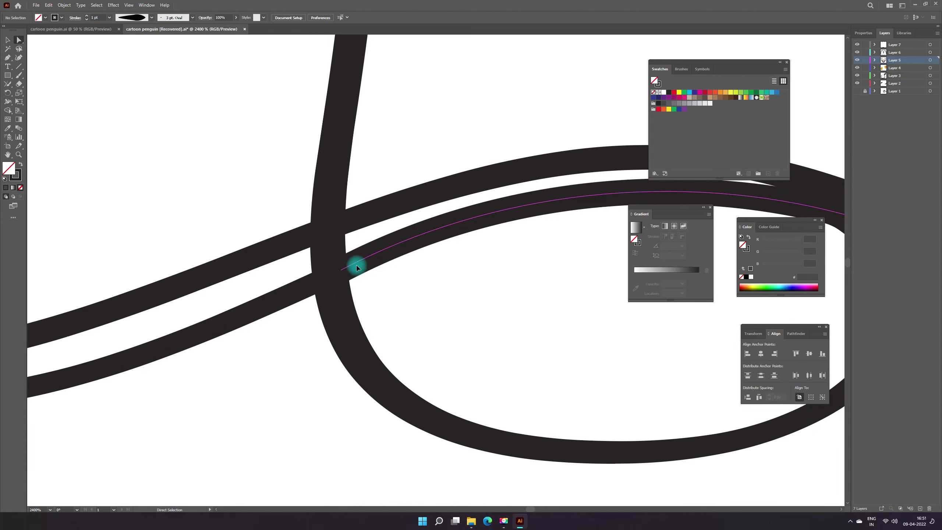
drag(357, 268, 267, 242)
click(7, 86)
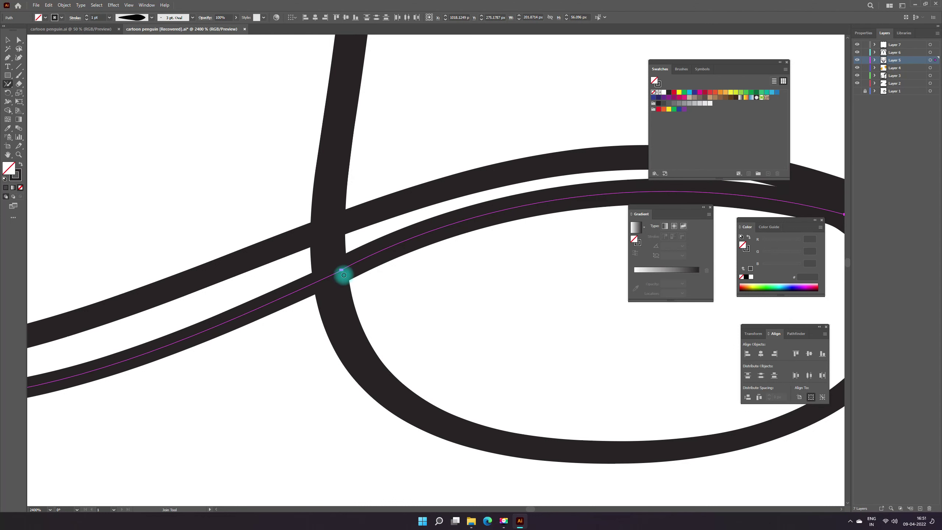
click(18, 43)
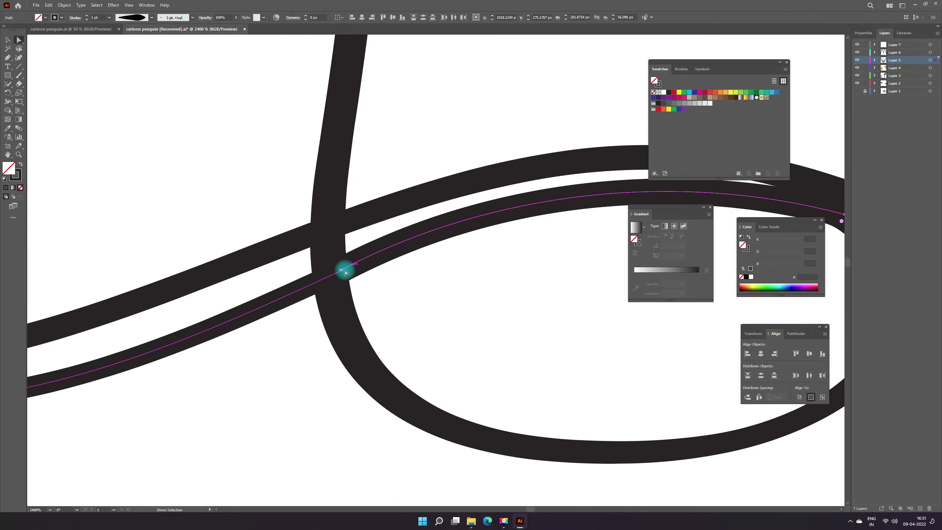
click(341, 271)
click(305, 283)
click(338, 272)
click(342, 271)
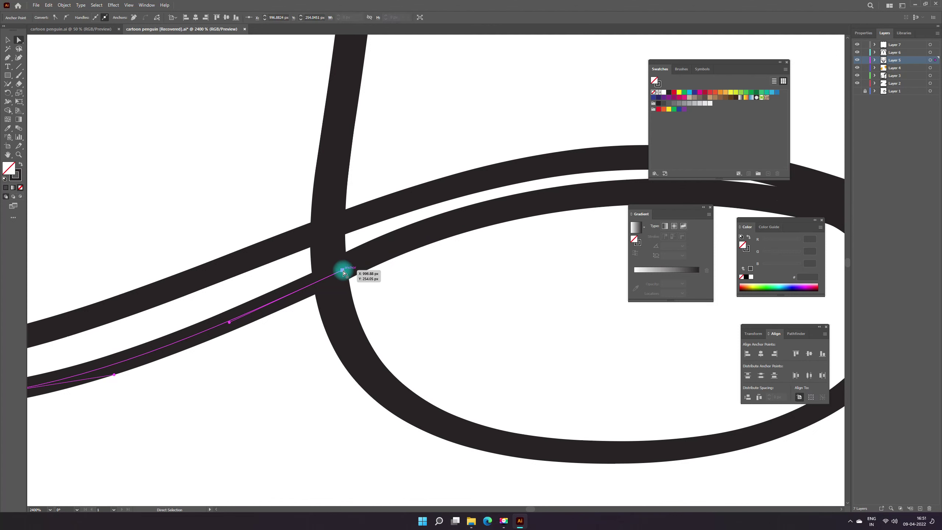
click(301, 291)
Join the beak path's open ends at the junction with the Join Tool
click(8, 83)
drag(332, 261, 321, 280)
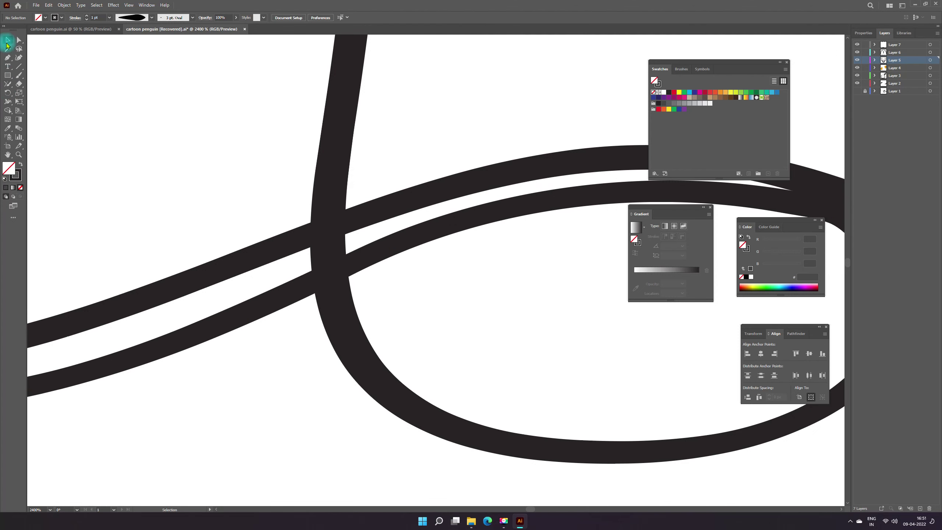
key(z)
scroll(246, 194, down, 5)
scroll(274, 257, up, 2)
Select the beak, then the light grey EFEFEF belly shape
key(v)
click(332, 297)
scroll(501, 349, down, 5)
scroll(480, 337, down, 2)
click(456, 294)
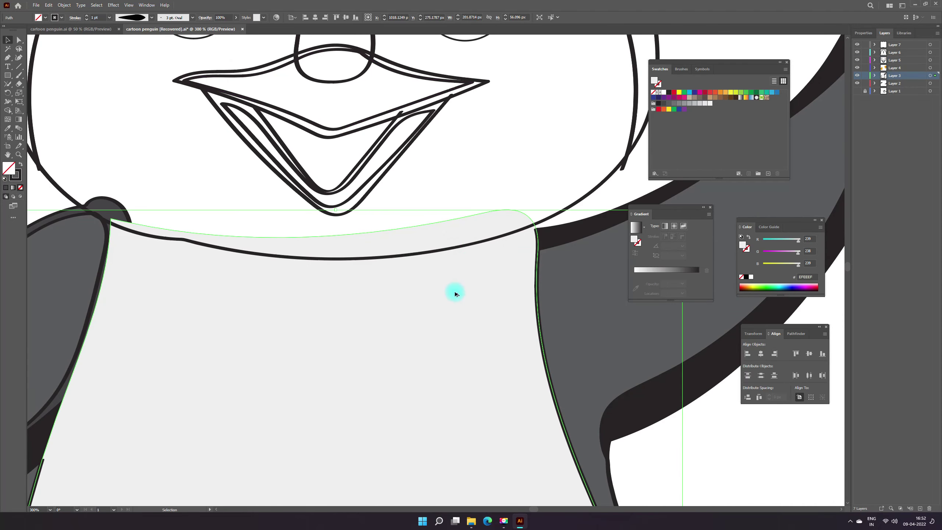
Fill the upper beak with the feet's orange using the Eyedropper
key(z)
scroll(457, 310, down, 1)
scroll(463, 314, down, 3)
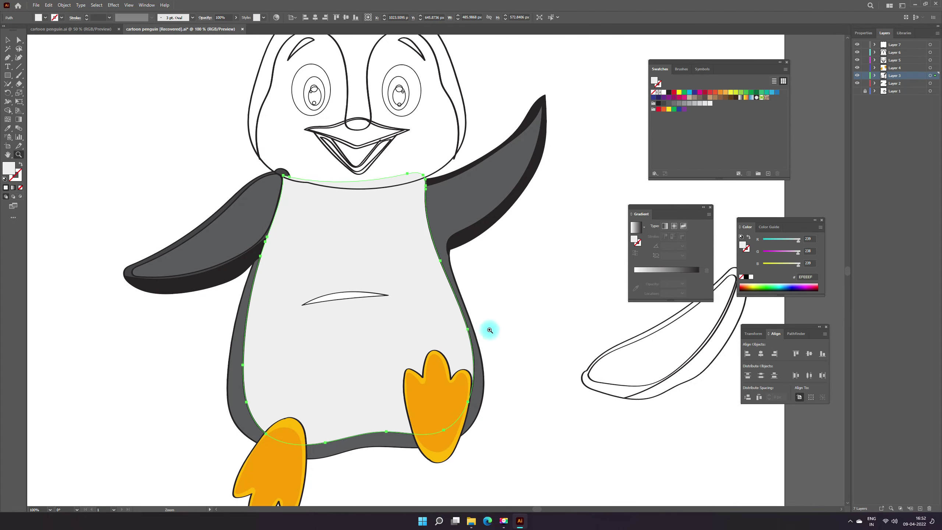
key(v)
click(531, 321)
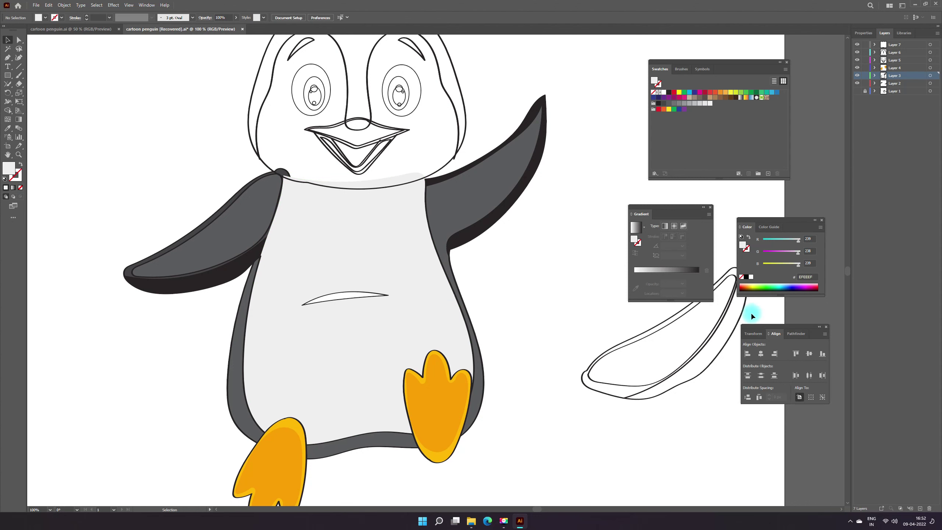
click(339, 128)
click(7, 128)
click(462, 395)
click(7, 40)
click(74, 123)
Give the mouth shape the beak's orange fill with no stroke
click(395, 127)
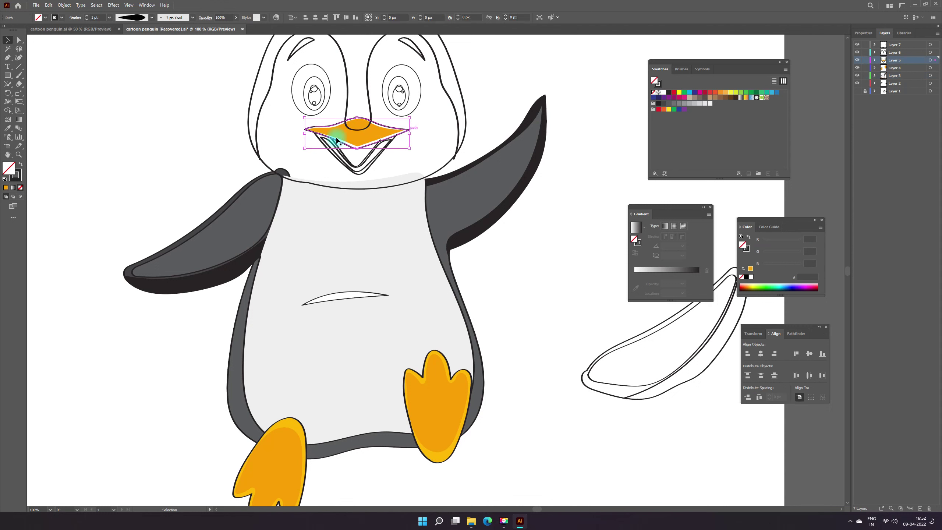
key(i)
key(Return)
key(Return)
click(8, 40)
click(163, 135)
click(384, 146)
click(7, 128)
click(337, 133)
click(7, 40)
click(94, 104)
Zoom in on the beak and select the beak and mouth paths together
click(358, 167)
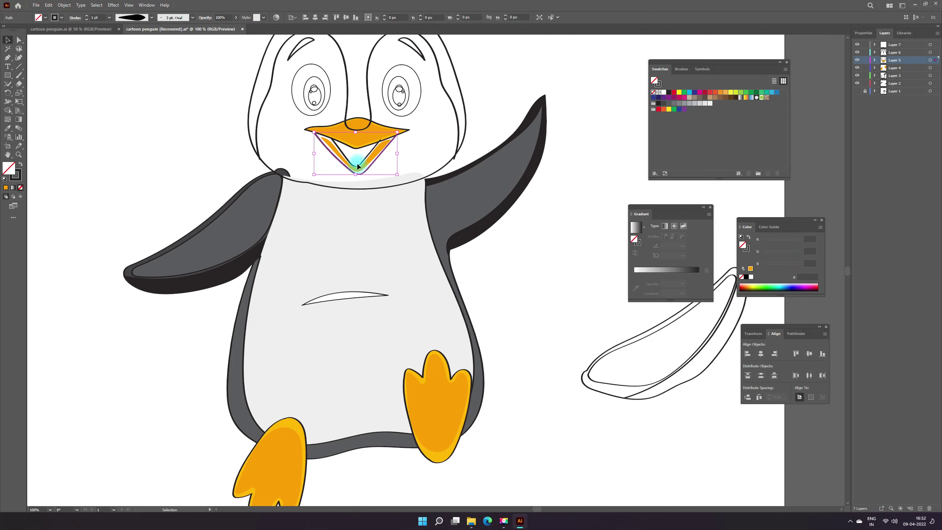
click(364, 158)
click(408, 223)
click(445, 265)
click(515, 294)
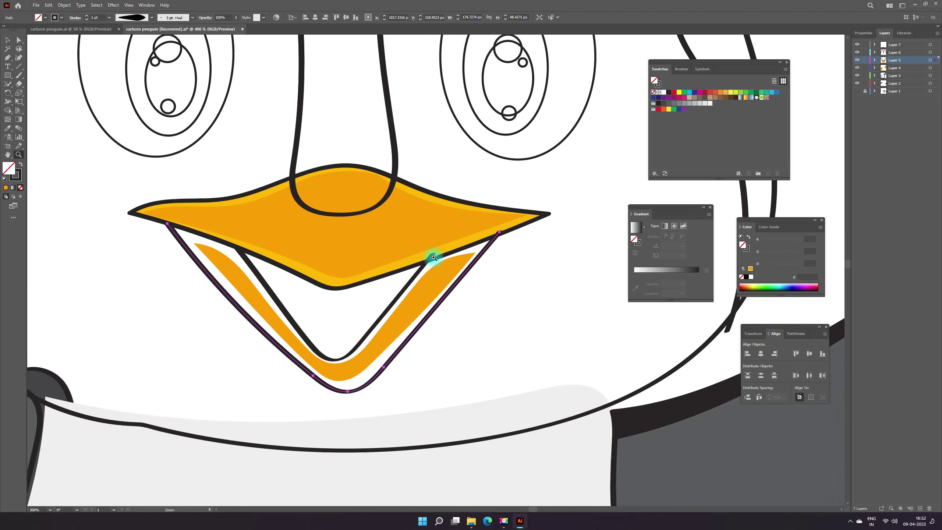
key(a)
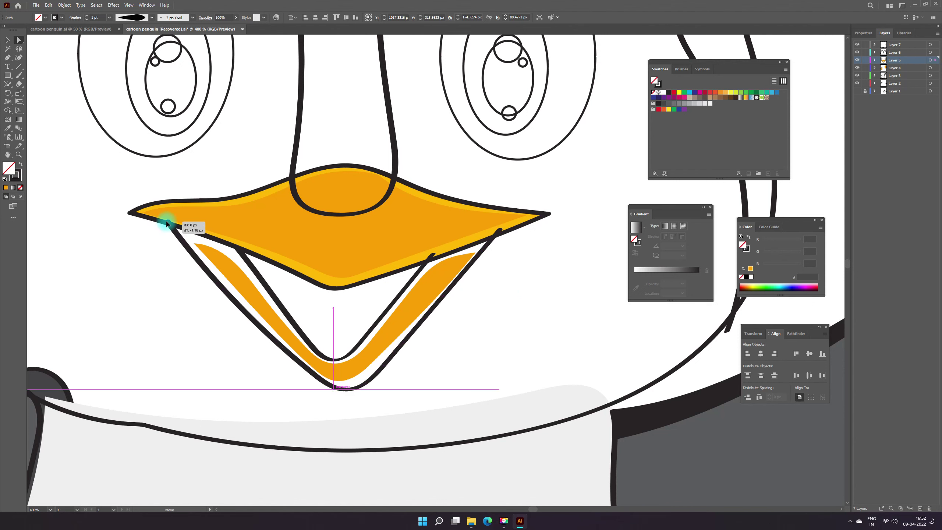
click(118, 206)
drag(118, 206, 168, 232)
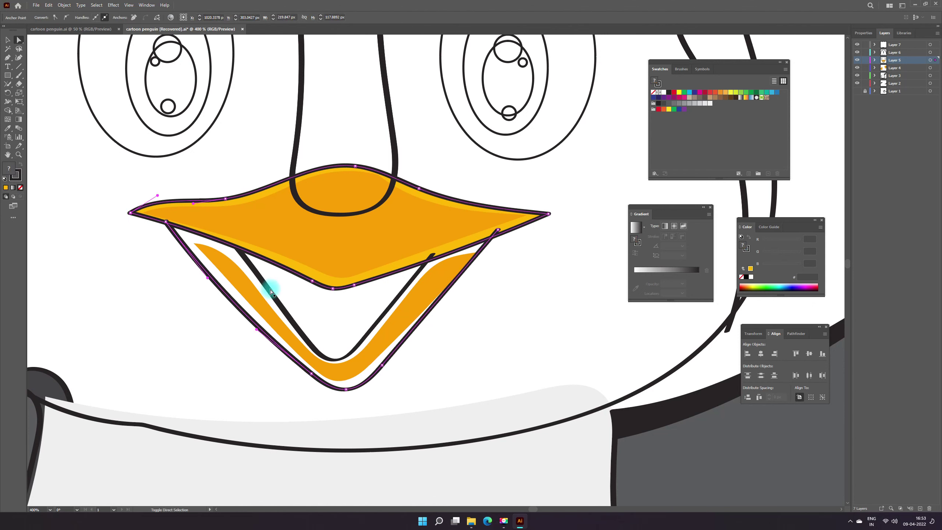
Merge the lower mouth band and gap with Shape Builder, then delete the inner mouth path
key(shift+m)
drag(263, 273, 204, 246)
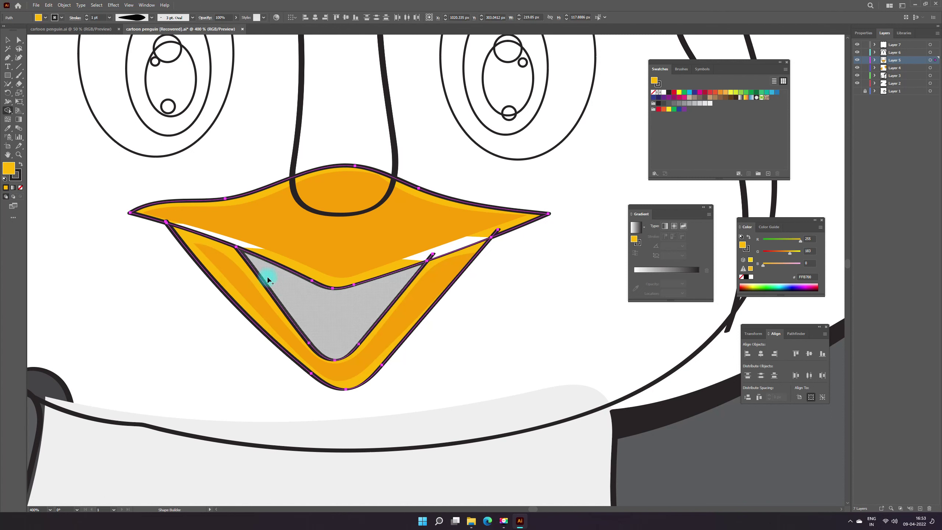
click(303, 298)
key(v)
click(63, 175)
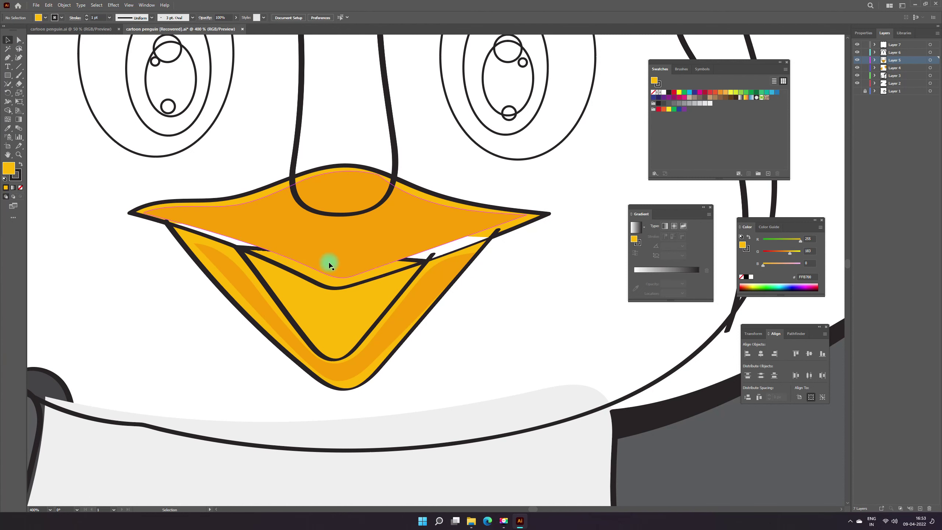
click(433, 258)
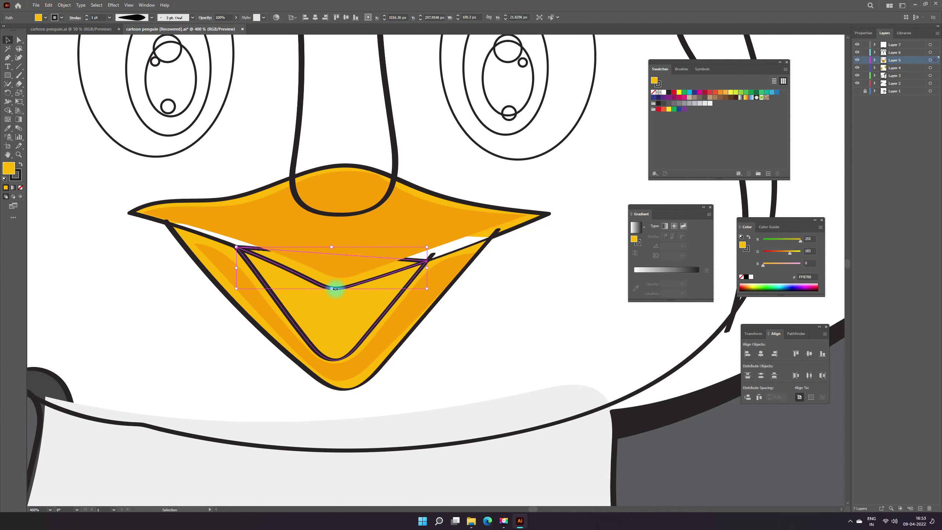
key(Delete)
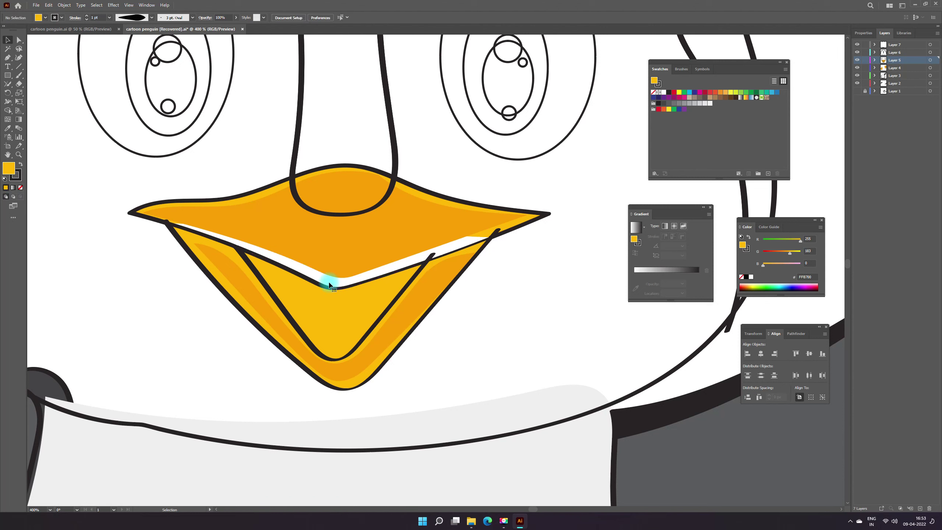
Redraw the upper beak edge with the Paintbrush to close the white gap
click(334, 274)
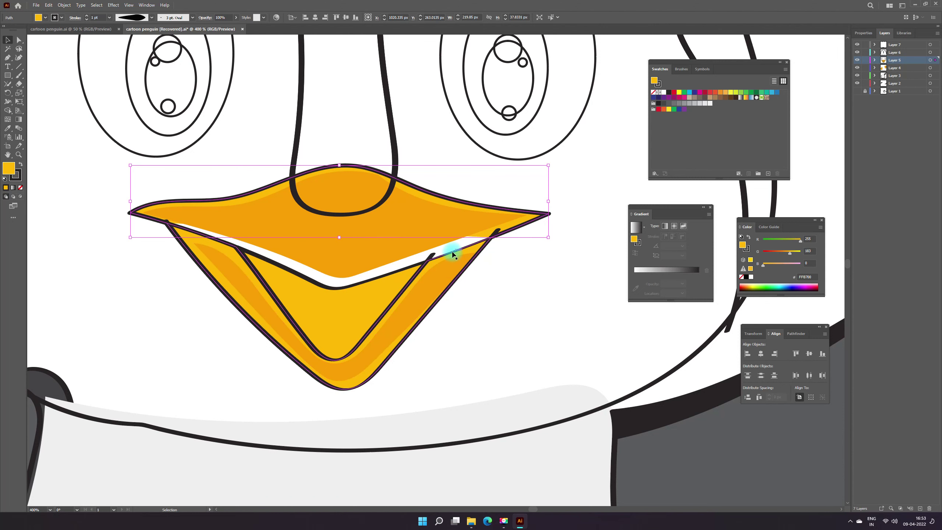
click(20, 78)
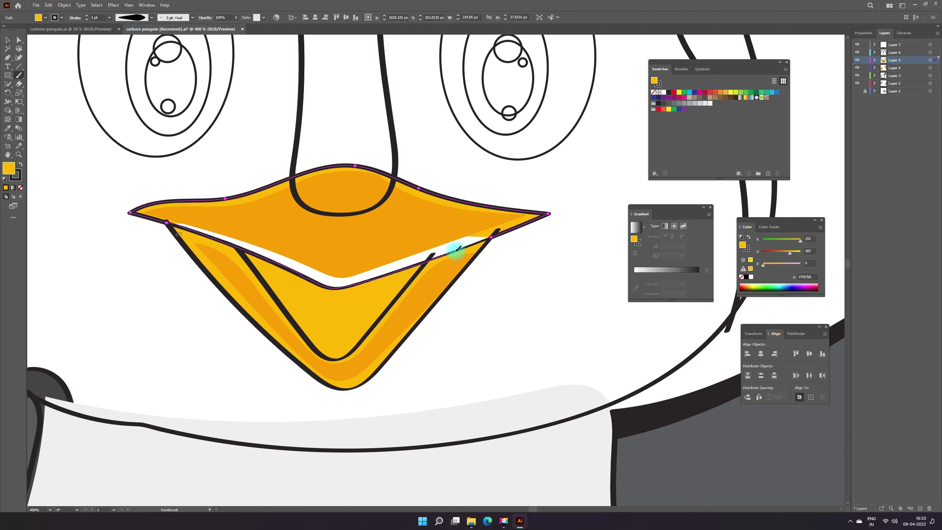
drag(493, 235, 497, 233)
click(8, 40)
click(314, 280)
drag(313, 285, 431, 252)
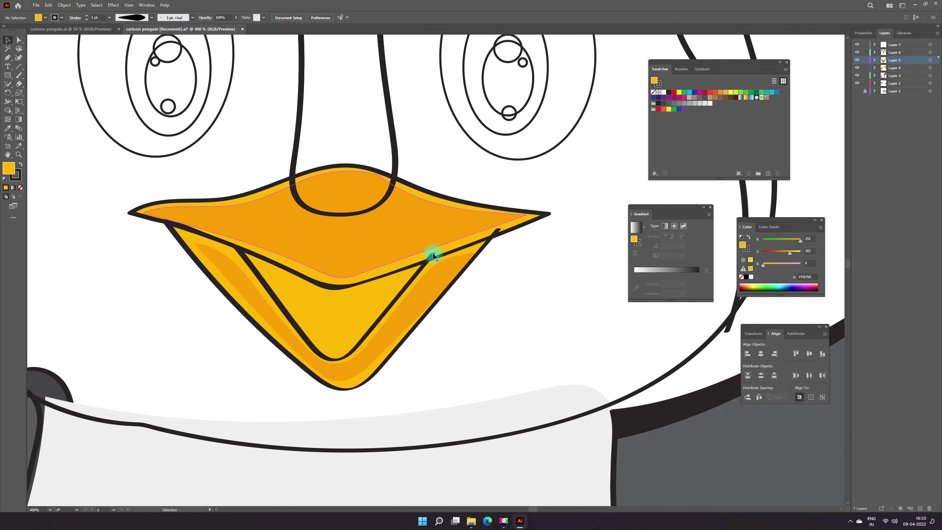
click(455, 342)
key(z)
alt+click(470, 341)
alt+click(515, 337)
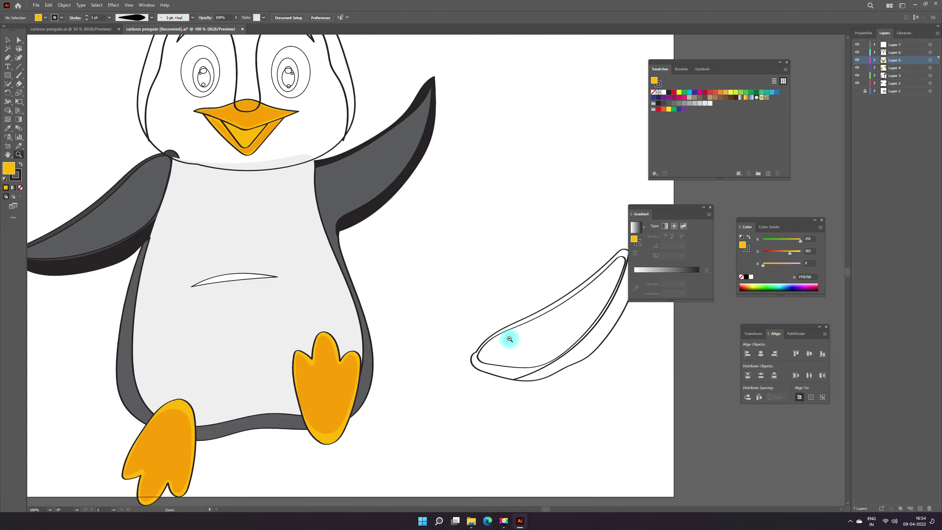
Show Layer 1 and eyedrop the dark red reference swatch into the mouth interior
key(ctrl+0)
click(857, 91)
key(v)
click(478, 199)
double_click(7, 128)
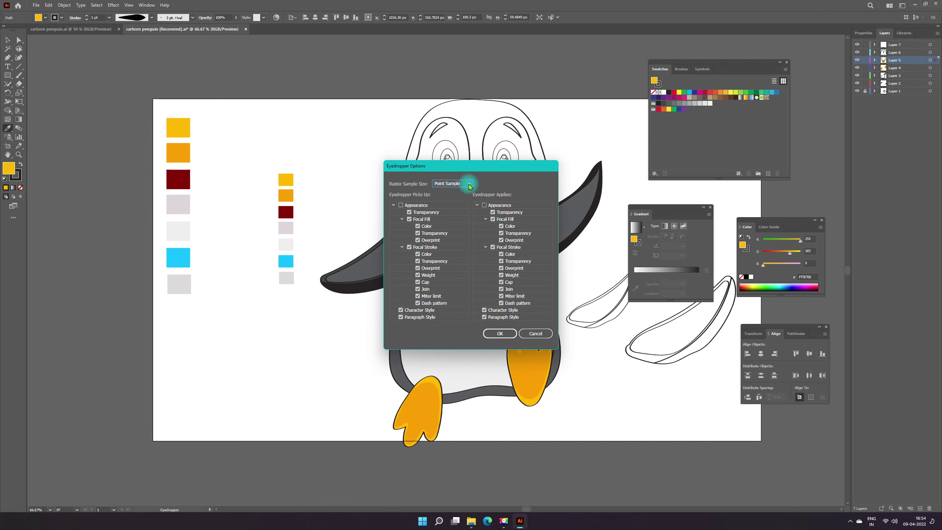
click(500, 333)
click(190, 187)
key(v)
click(257, 131)
click(688, 285)
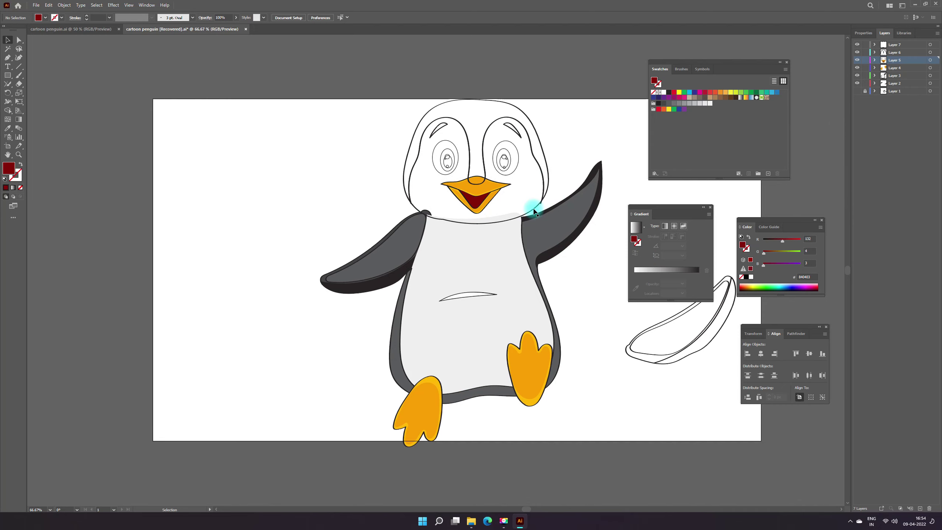
Zoom to the head and fill the inner face shape with light grey EFEFEF
key(z)
click(533, 206)
click(598, 218)
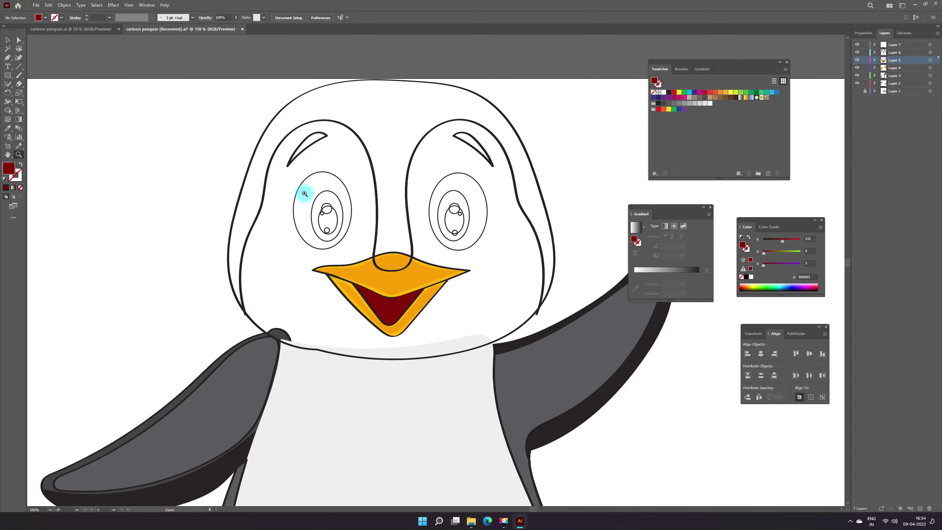
key(v)
click(264, 194)
key(ctrl+shift+a)
click(358, 357)
key(i)
click(296, 363)
key(v)
key(ctrl+shift+a)
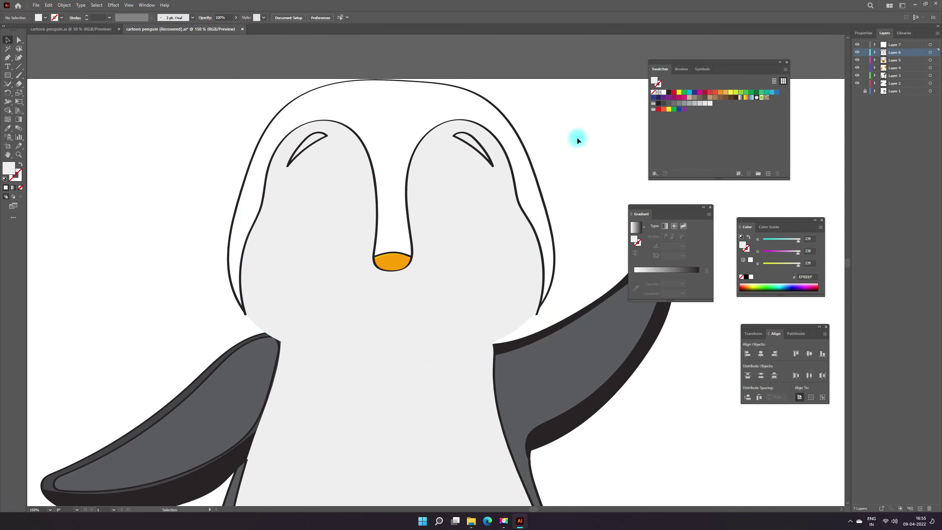
Move Layer 6 below Layer 5 so the eyes and beak sit above the face
click(874, 52)
drag(895, 52, 895, 64)
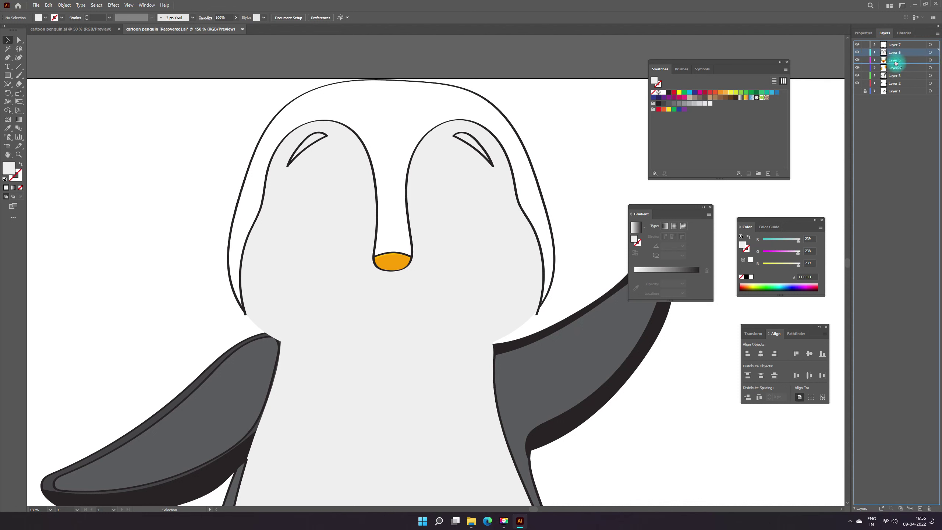
click(255, 327)
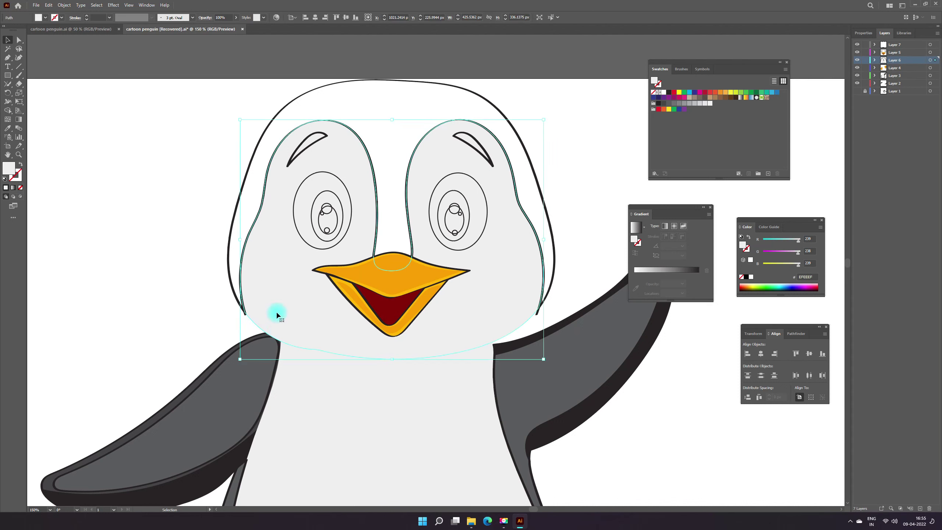
Zoom out to the whole penguin and make Layer 1's reference colour swatches visible
click(642, 444)
click(446, 384)
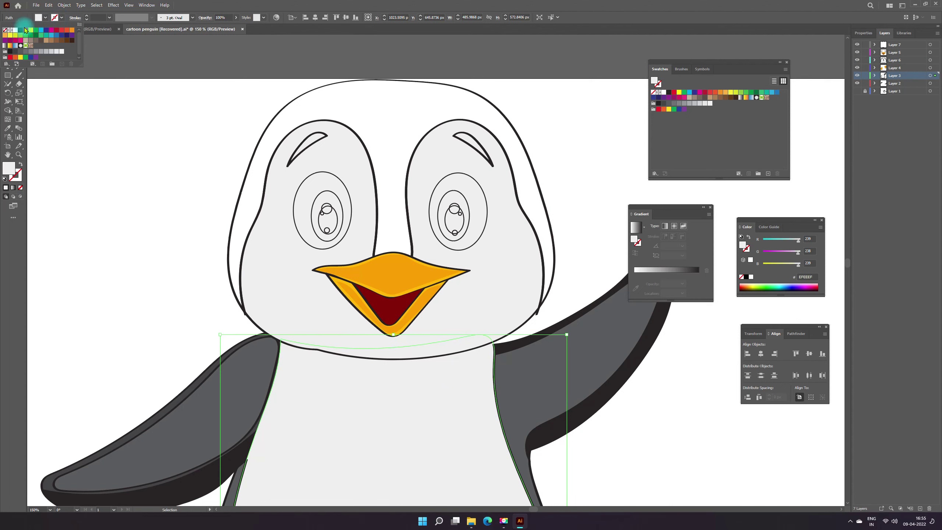
click(651, 421)
key(z)
alt+click(568, 371)
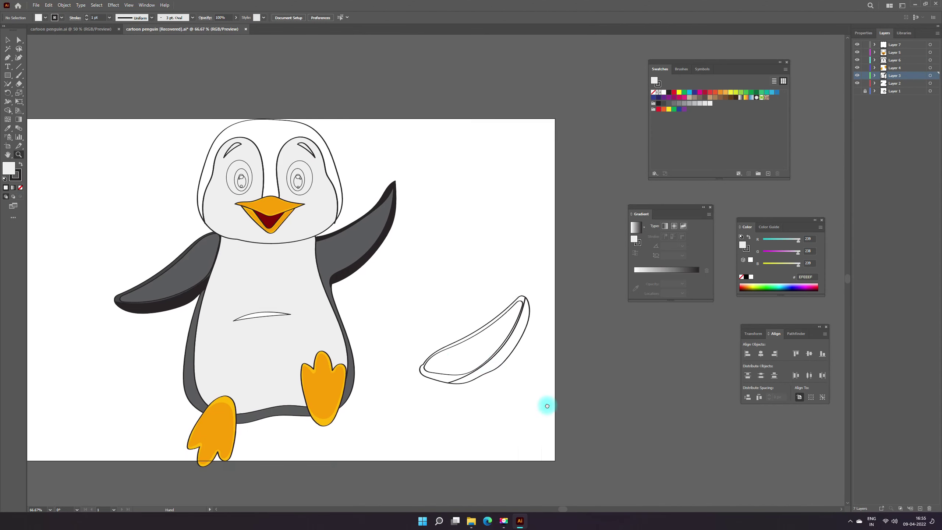
scroll(552, 218, left, 3)
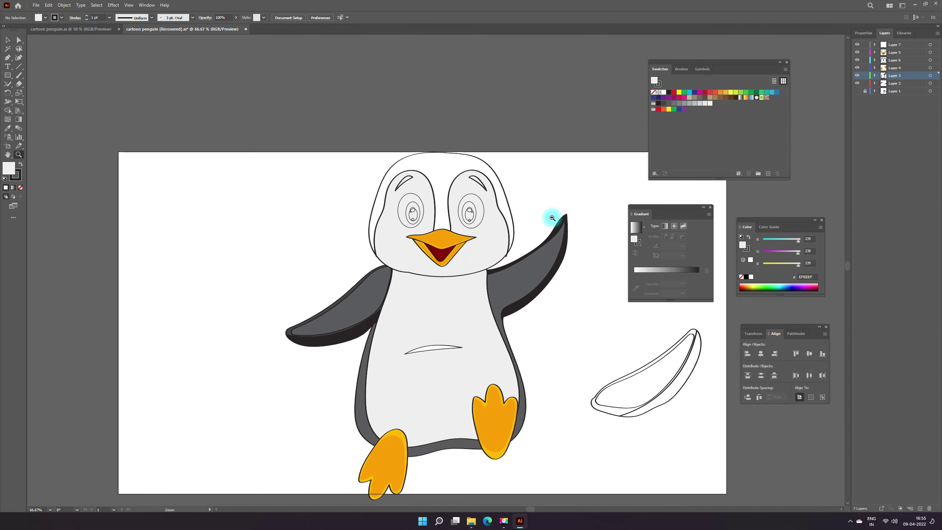
click(857, 91)
click(8, 39)
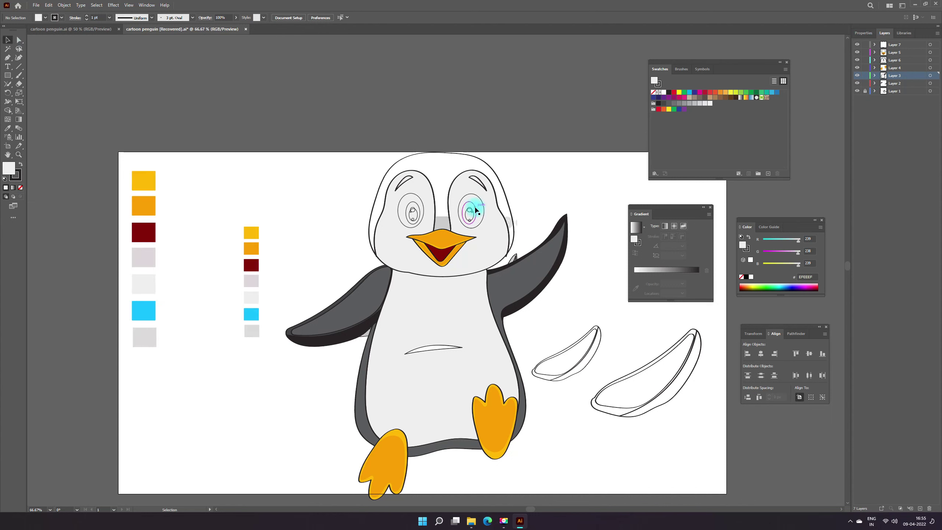
Fill the right pupil dark grey and its highlight ellipse white
click(472, 216)
click(664, 103)
click(597, 182)
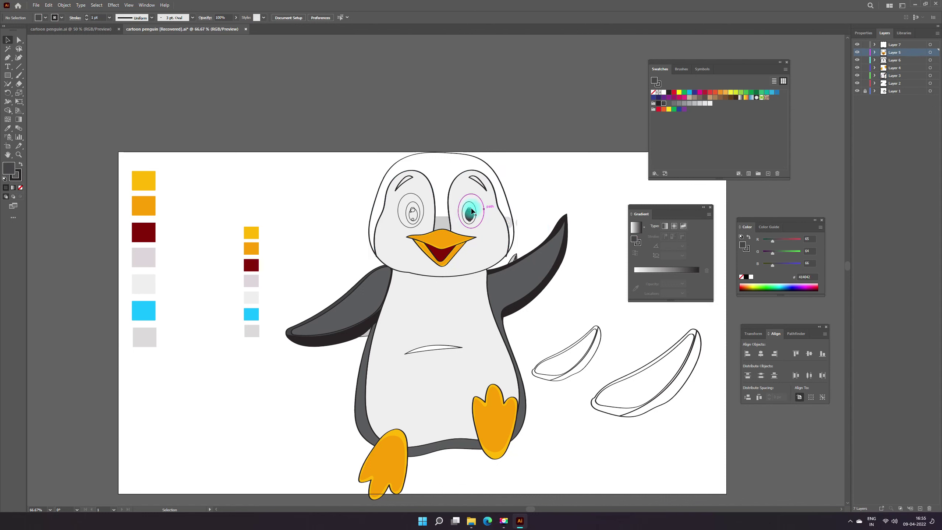
click(654, 92)
click(470, 220)
click(663, 93)
click(489, 208)
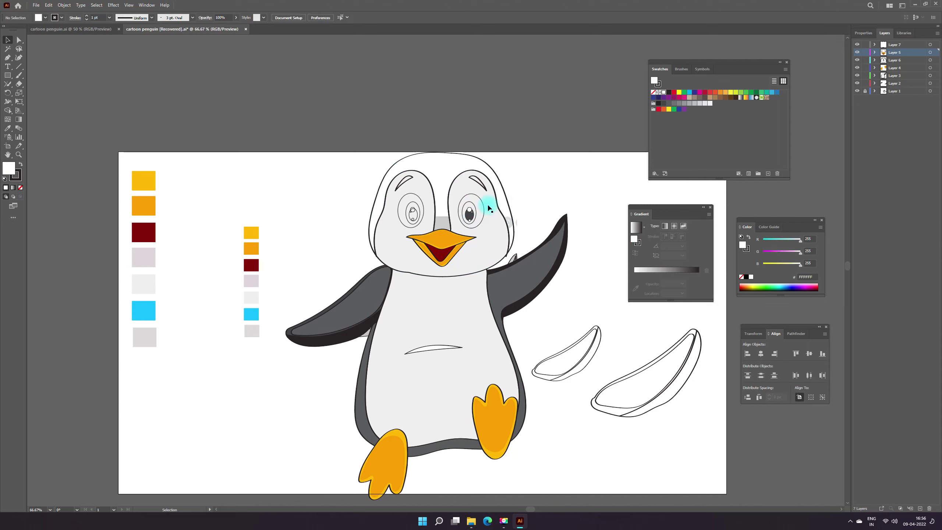
key(slash)
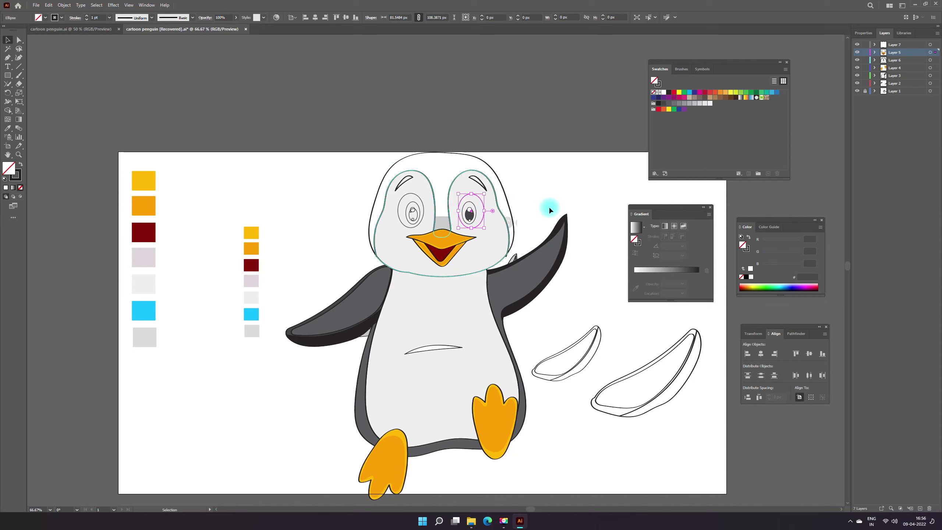
Give the right iris the cyan reference colour, then select both eyebrows
click(473, 206)
click(7, 128)
click(144, 311)
click(7, 40)
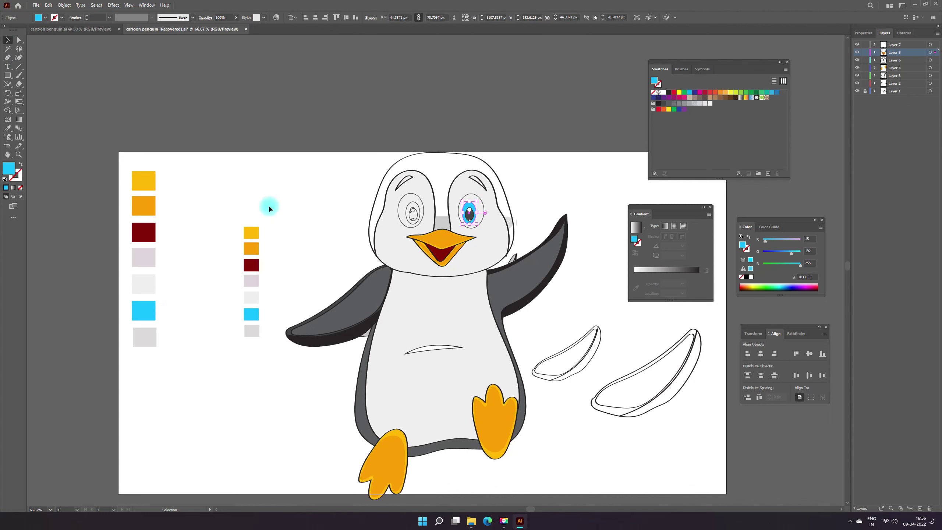
click(482, 212)
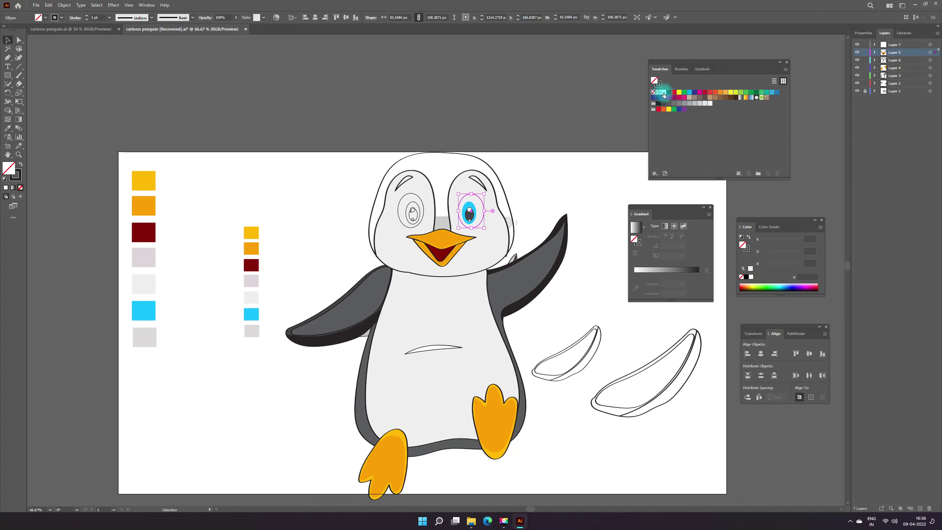
click(478, 182)
shift+click(395, 189)
Copy the wing's dark grey onto both eyebrows with the Eyedropper
click(8, 128)
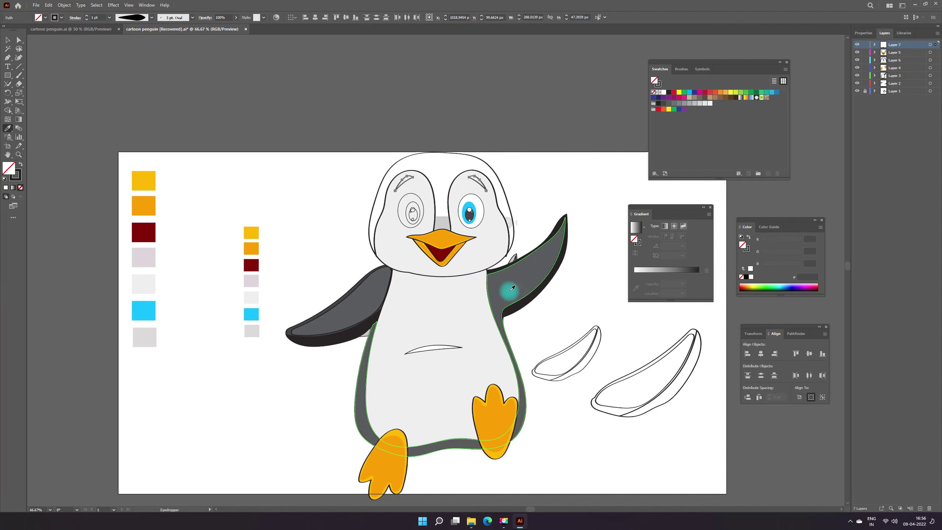
click(512, 288)
click(7, 40)
click(228, 181)
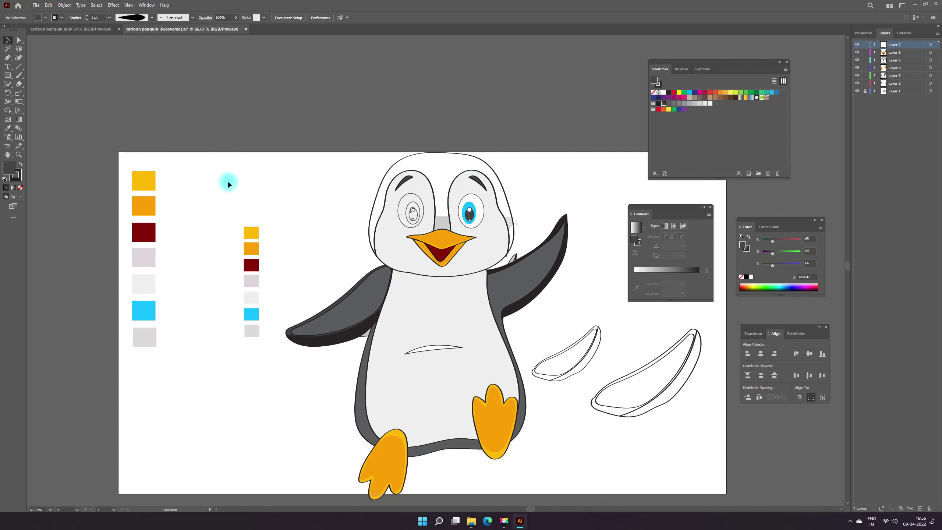
Fill the head outline near-black by sampling the wing's dark colour
click(509, 215)
key(i)
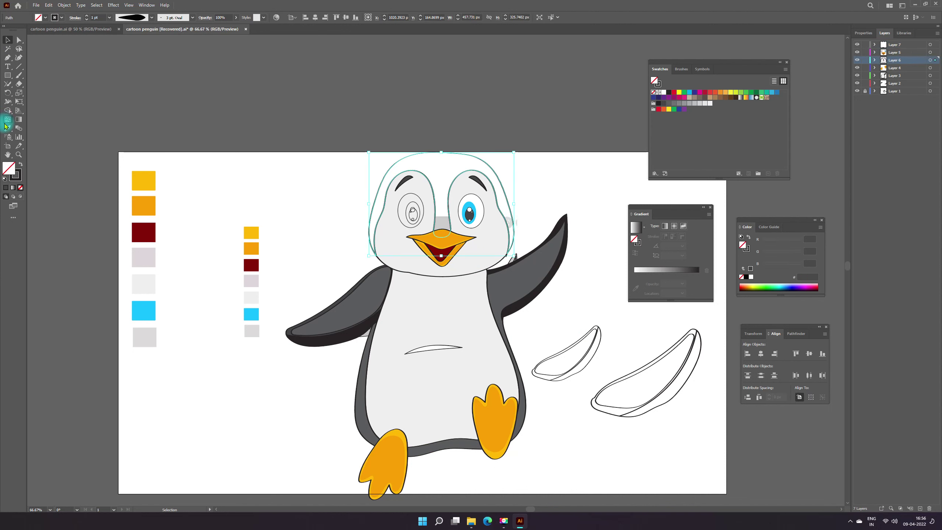
click(559, 269)
click(230, 155)
key(z)
click(514, 301)
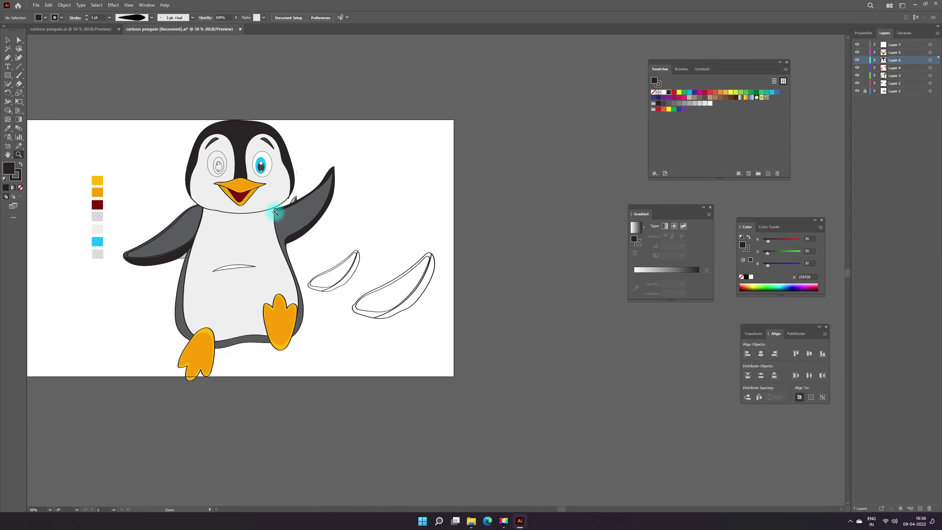
click(399, 237)
Fill the left pupil dark grey and its narrow highlight white
key(v)
click(414, 255)
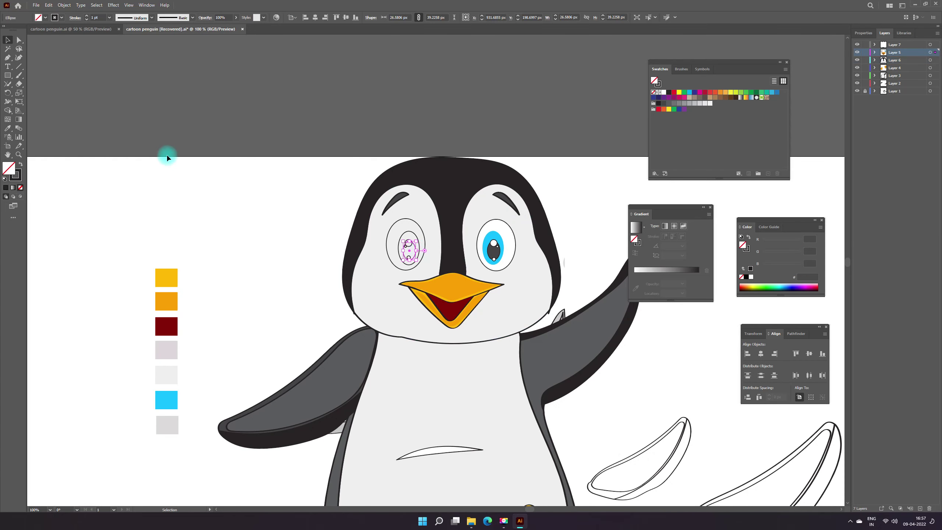
click(663, 103)
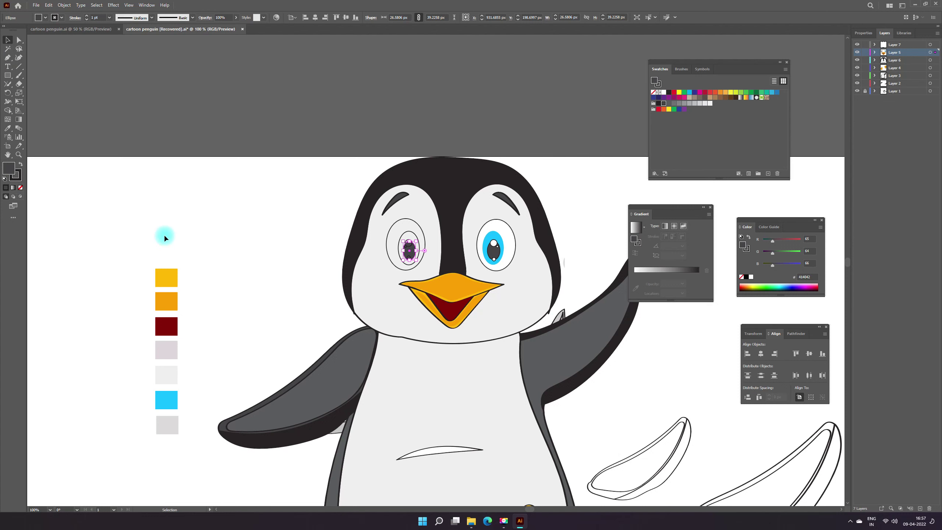
click(416, 252)
click(664, 93)
click(260, 217)
Copy the right eye's cyan onto the left iris
click(403, 237)
click(7, 128)
click(493, 238)
click(6, 39)
Give the left eye's outer ellipse a white fill and zoom out to the whole penguin
click(415, 228)
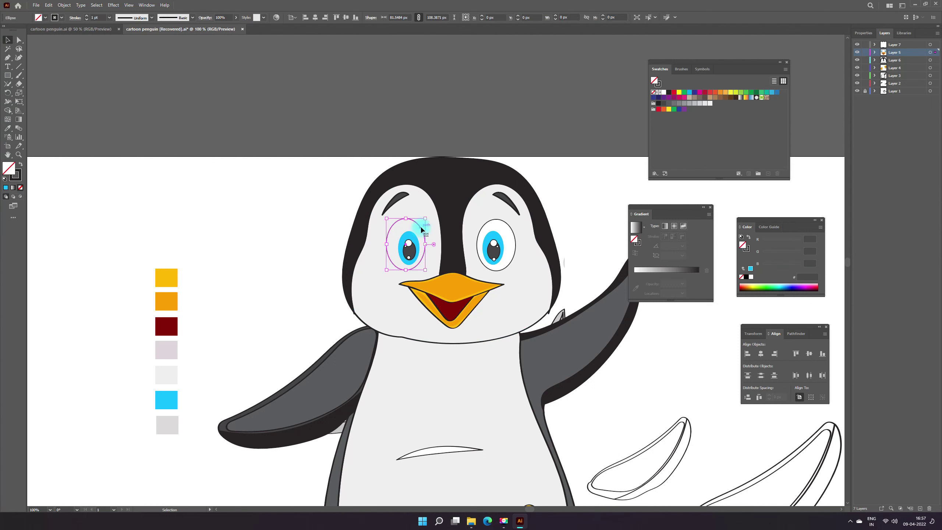
click(664, 92)
click(589, 247)
key(z)
alt+click(515, 284)
alt+click(443, 297)
alt+click(499, 247)
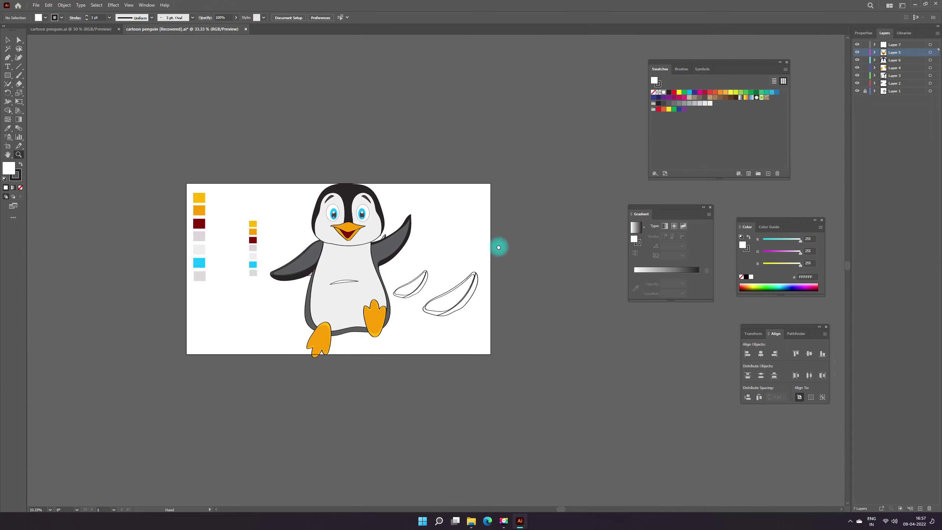
drag(498, 247, 518, 235)
Give the belly line a light grey fill and no outline
key(v)
click(364, 270)
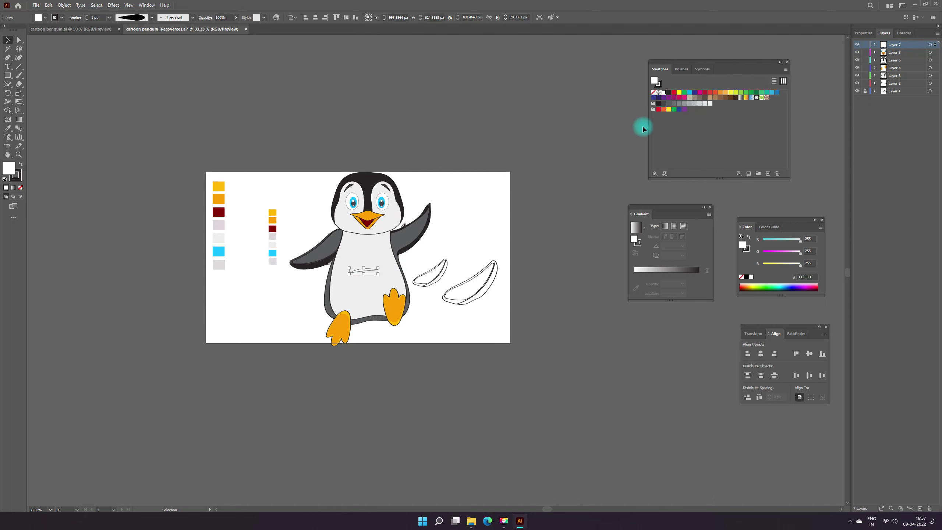
click(8, 127)
click(219, 225)
click(8, 40)
click(62, 145)
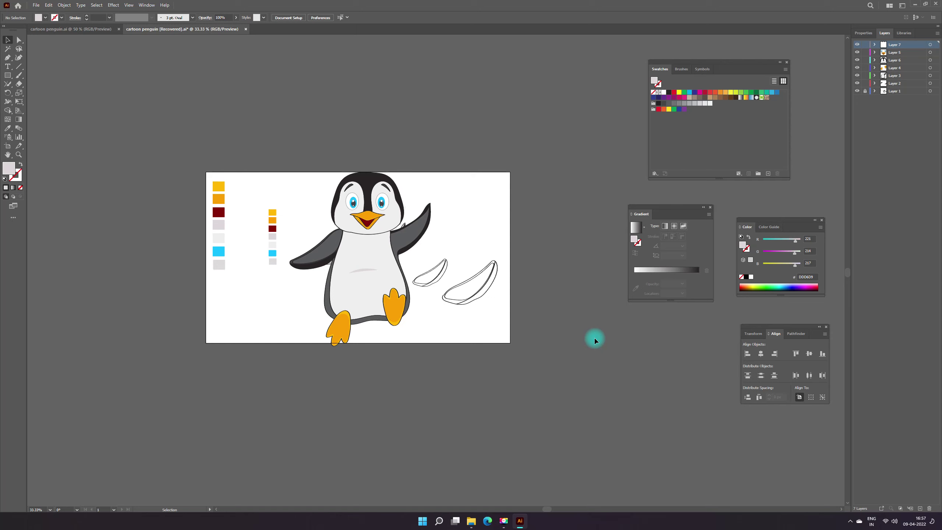
Remove the outline from the left wing and its dark shadow part
scroll(305, 270, up, 2)
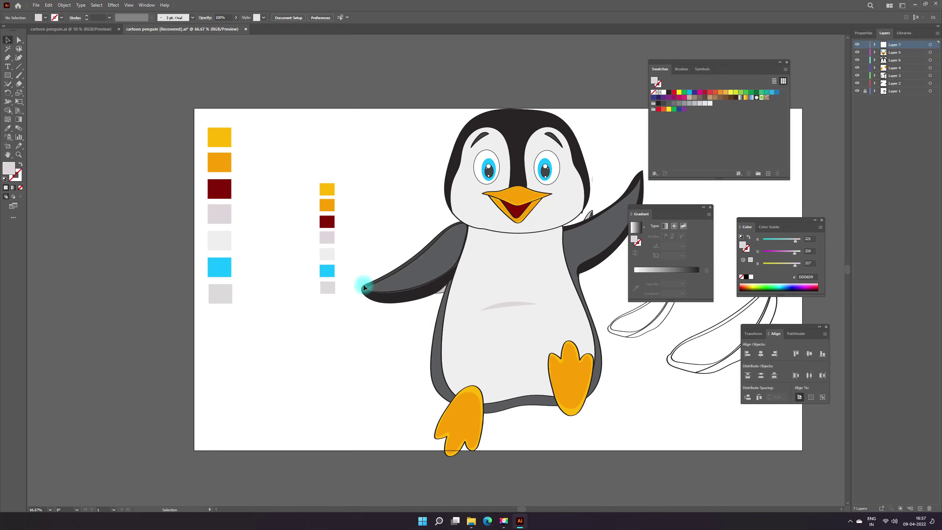
click(363, 284)
click(62, 17)
click(5, 27)
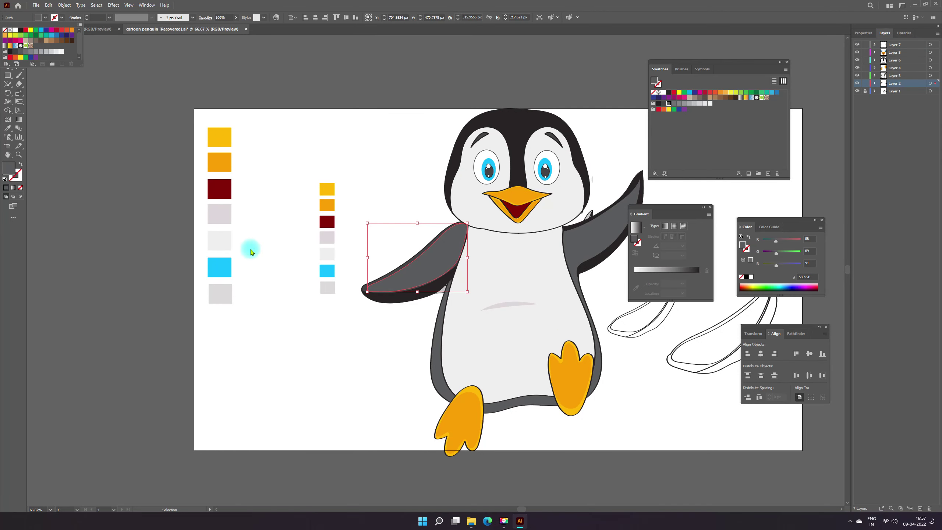
click(283, 296)
double_click(395, 295)
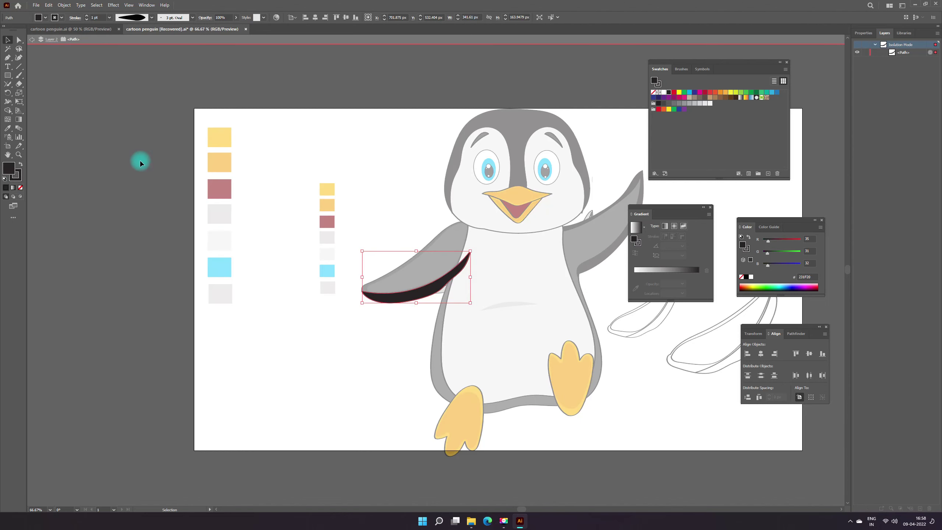
click(62, 18)
click(6, 27)
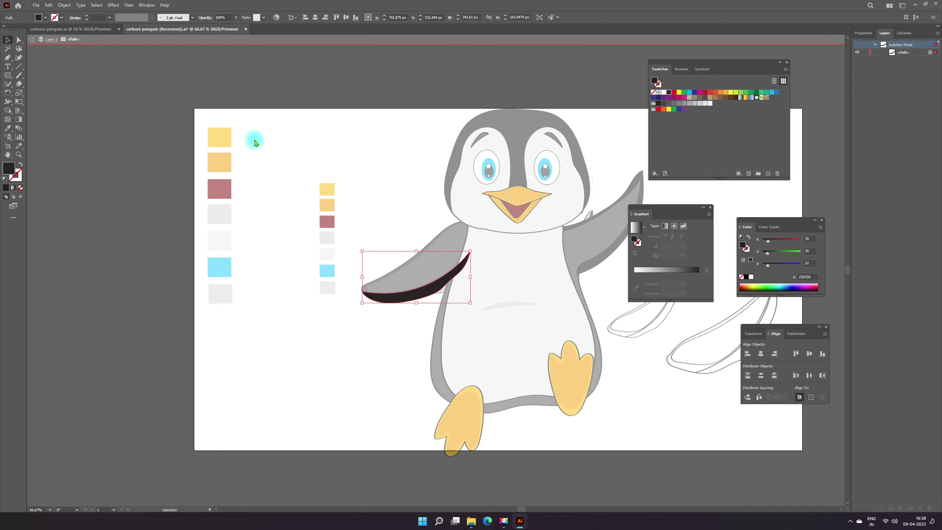
double_click(42, 44)
Hide Layer 1's reference swatches and remove the raised right wing's outline
scroll(349, 363, right, 5)
scroll(296, 348, down, 1)
click(258, 238)
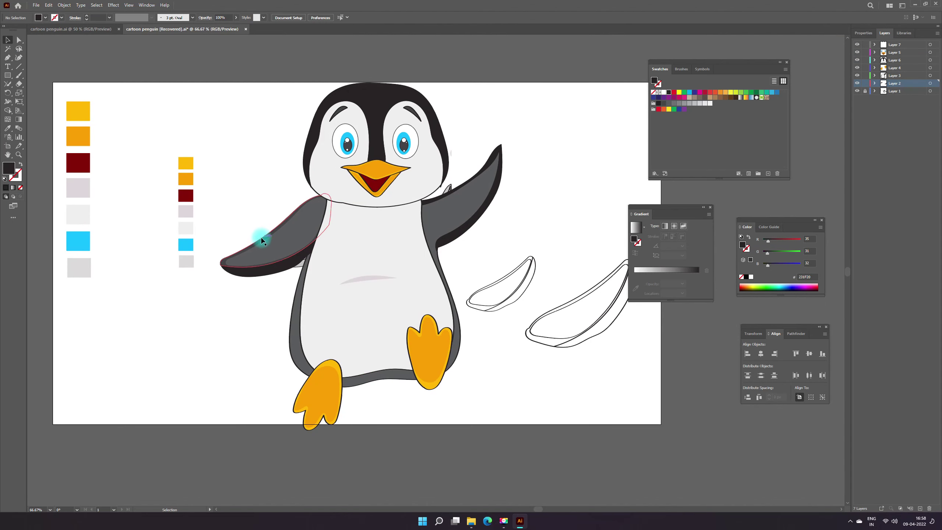
click(199, 307)
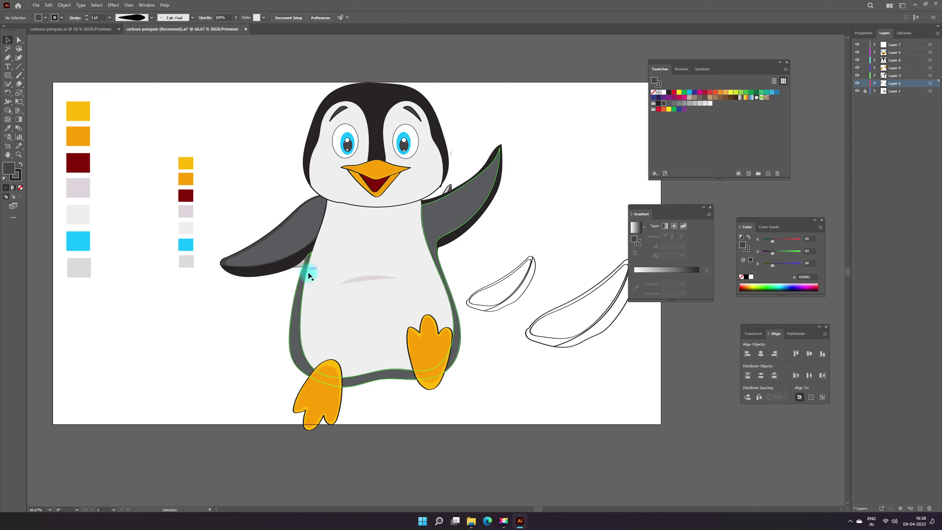
click(857, 91)
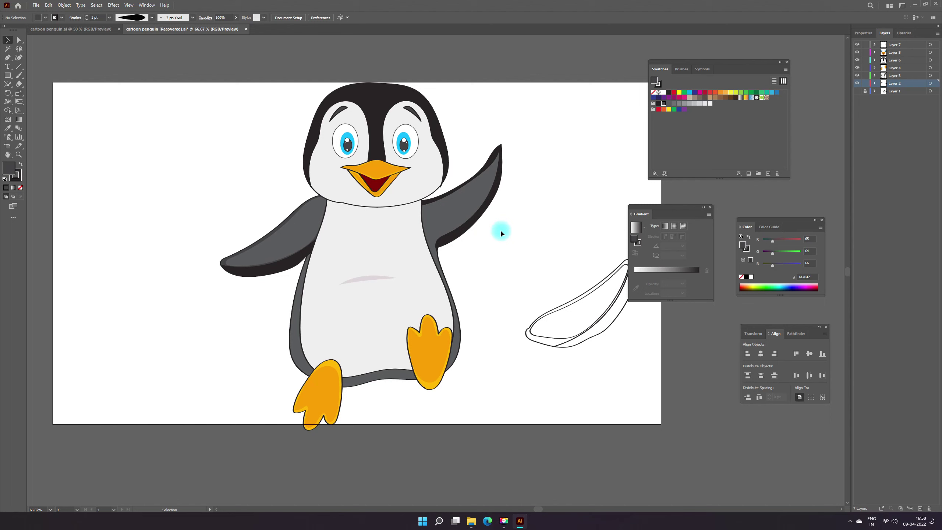
click(479, 217)
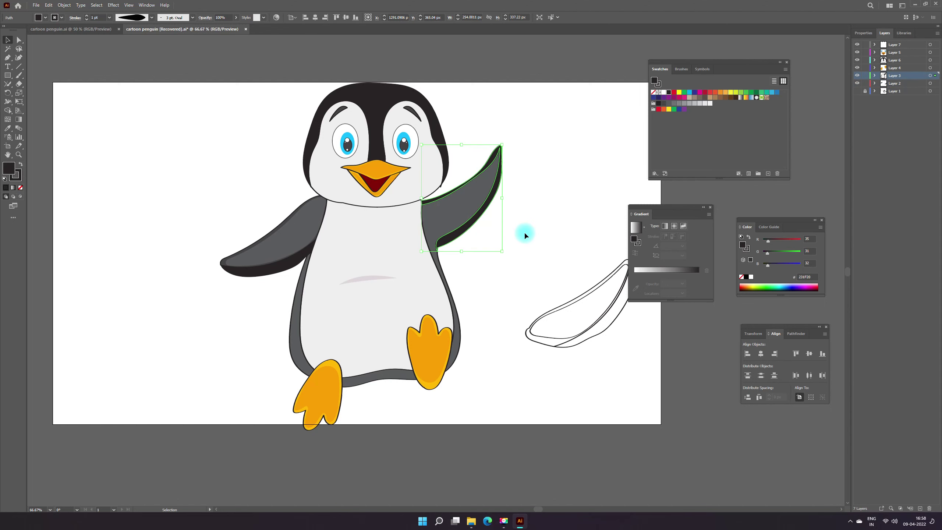
key(slash)
Delete the leftover wing sketch outline and add new empty Layer 8 for the background
click(117, 149)
key(z)
alt+click(448, 248)
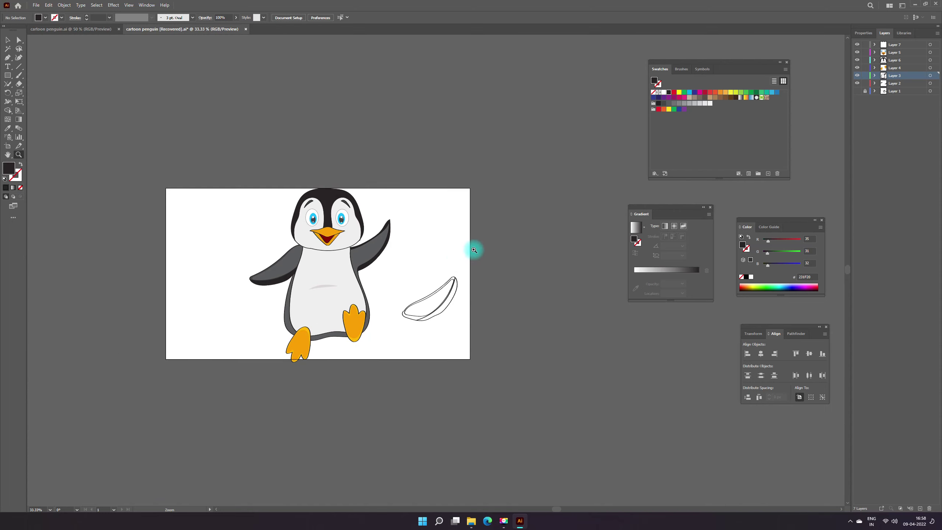
click(7, 44)
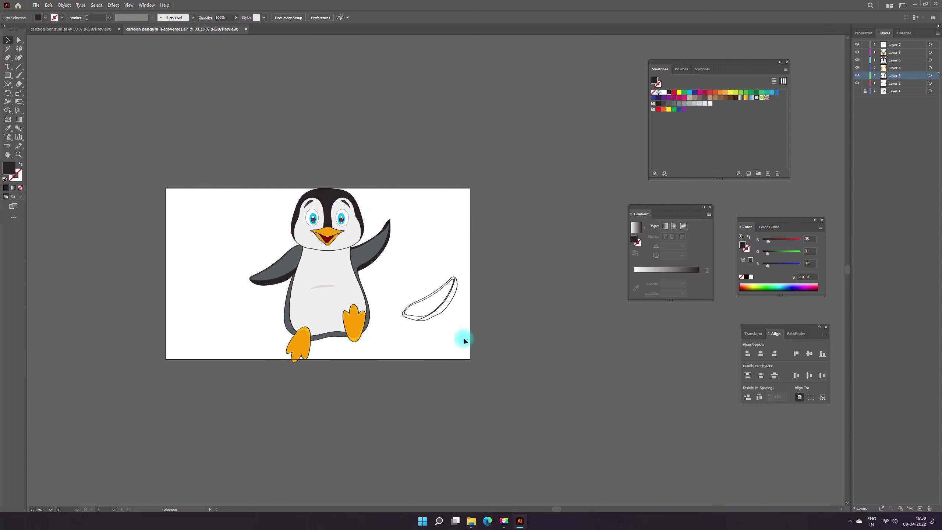
key(ctrl+z)
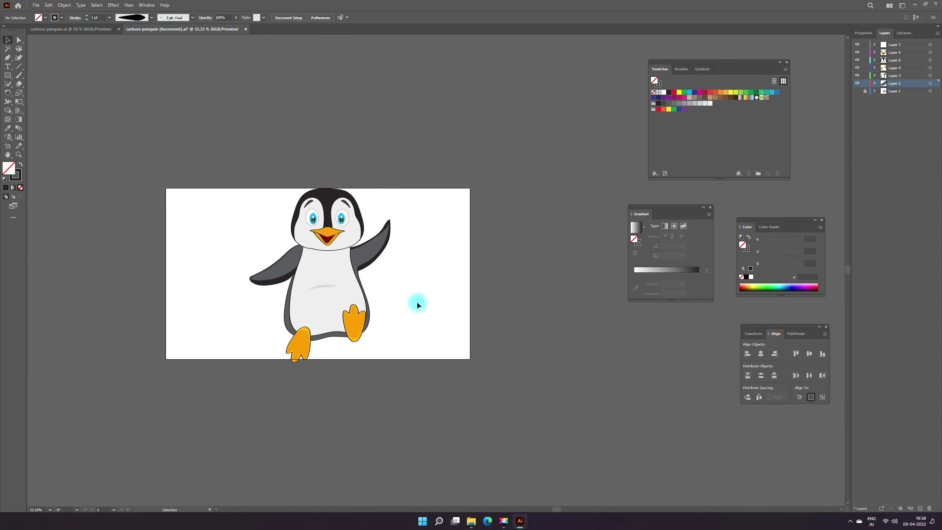
key(ctrl+l)
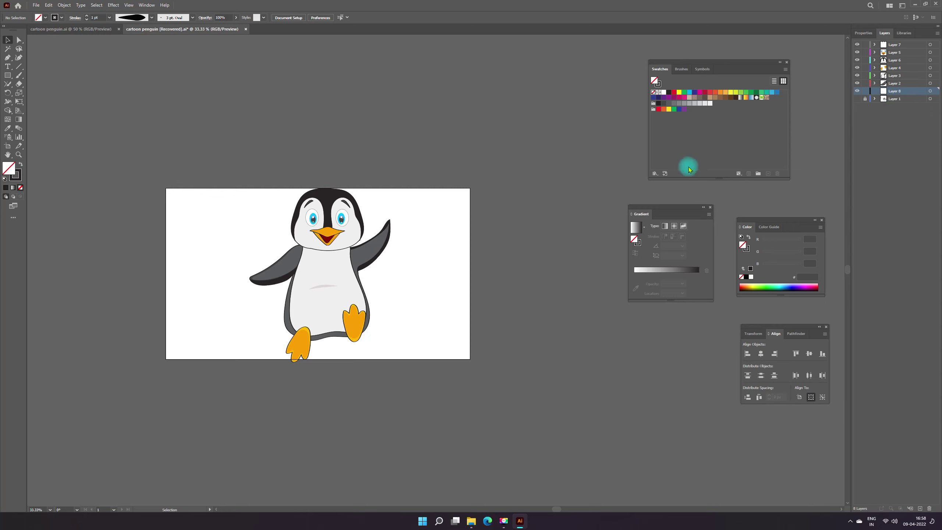
click(8, 76)
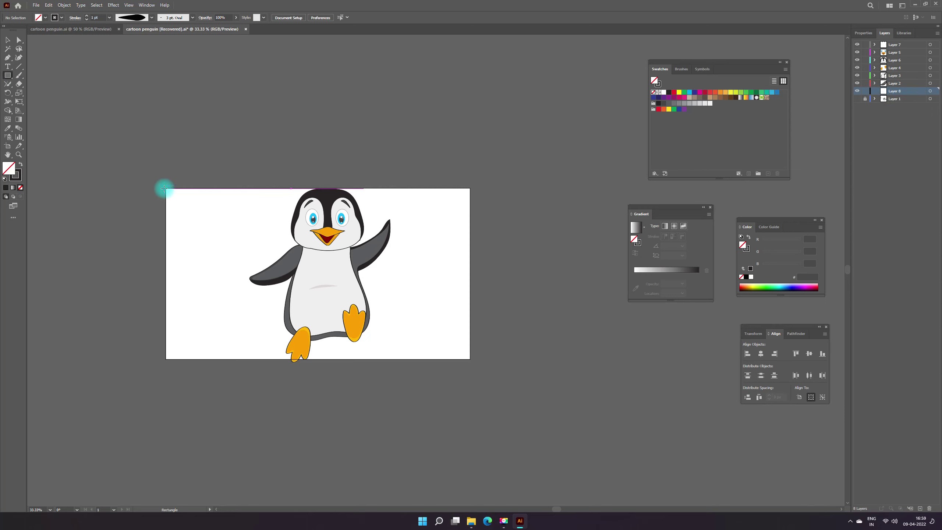
Draw a 1920×1078 rectangle over the whole artboard and fill it teal
drag(166, 189, 469, 360)
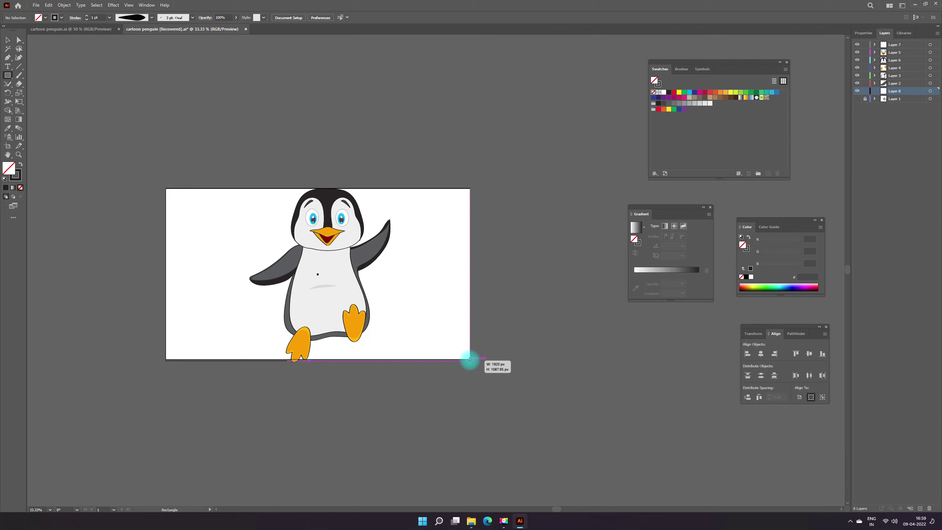
drag(470, 359, 470, 359)
click(8, 39)
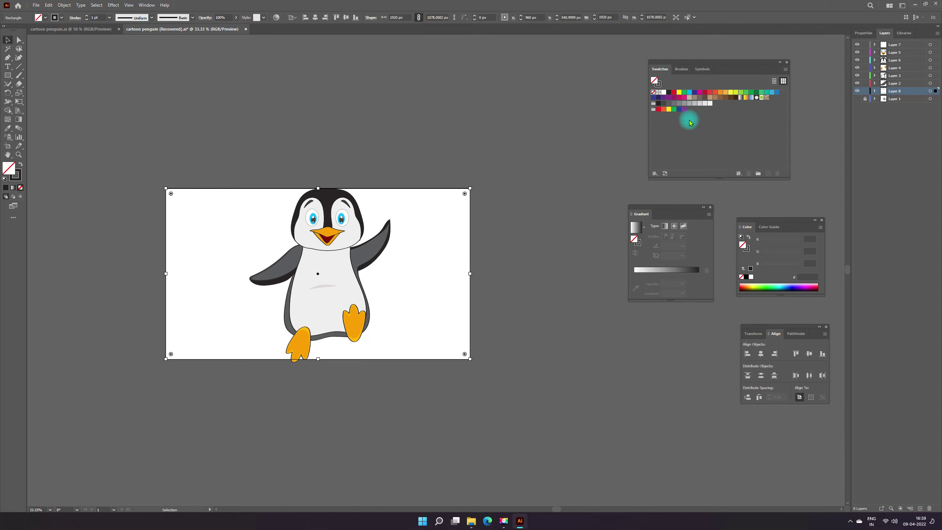
click(767, 93)
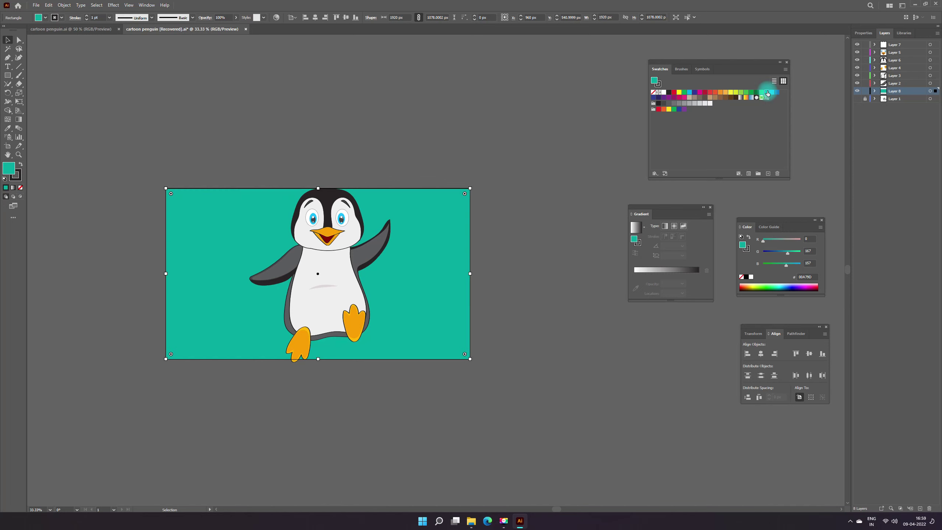
Try blue, indigo, green, yellow, pink, brown and tan fills, then settle back on teal
click(772, 92)
click(776, 93)
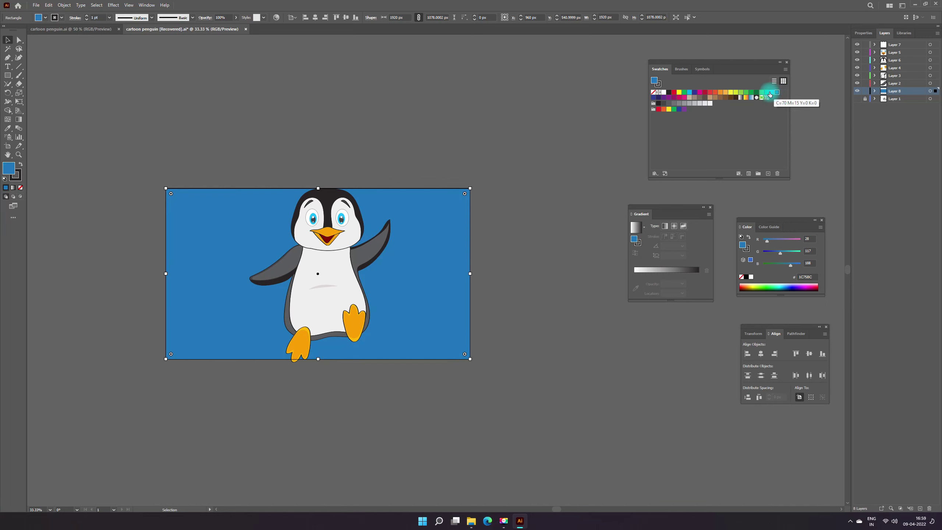
click(694, 93)
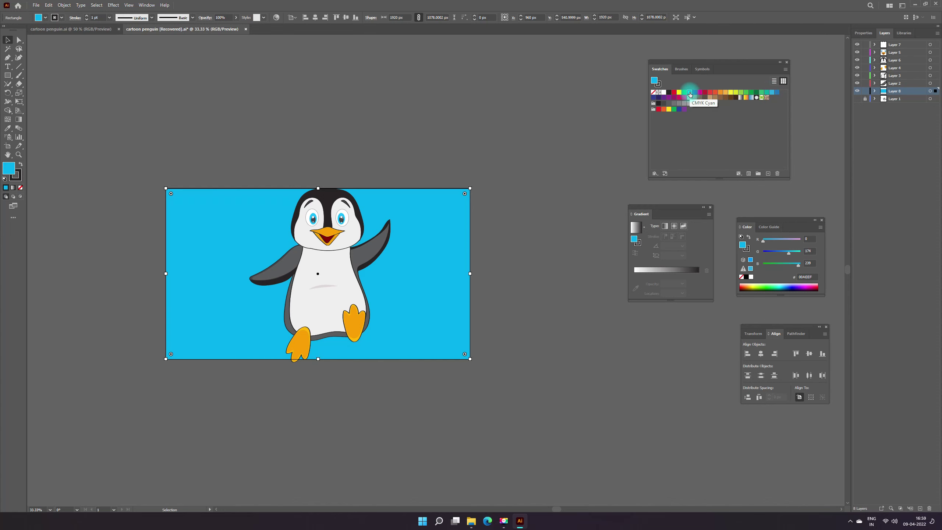
click(685, 93)
click(679, 93)
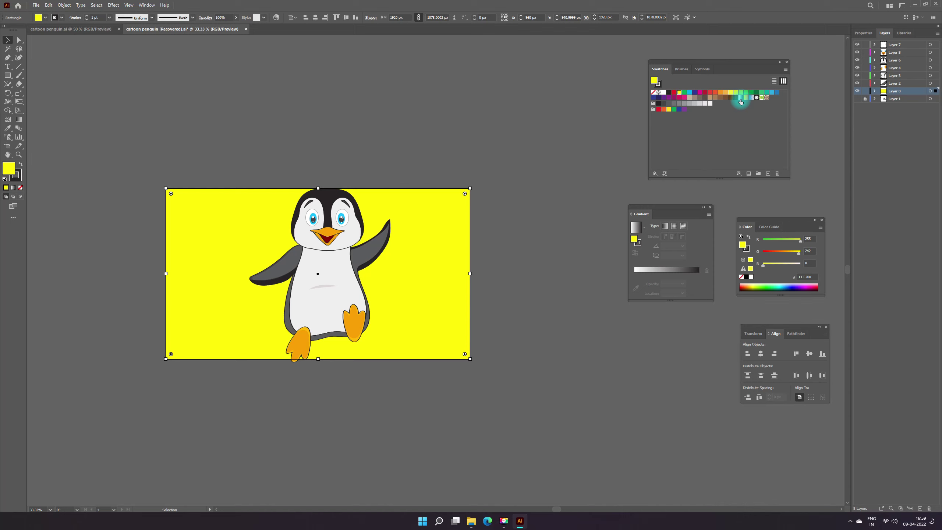
click(684, 97)
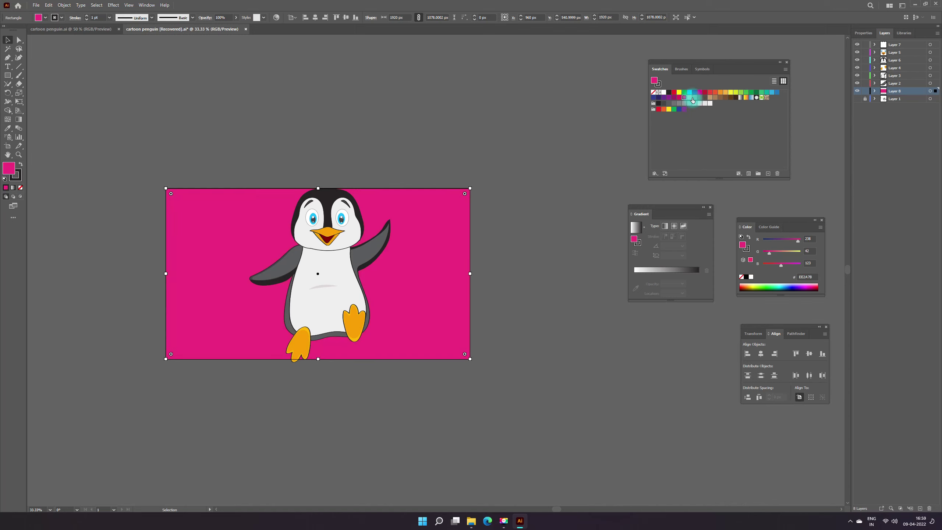
click(705, 97)
click(715, 98)
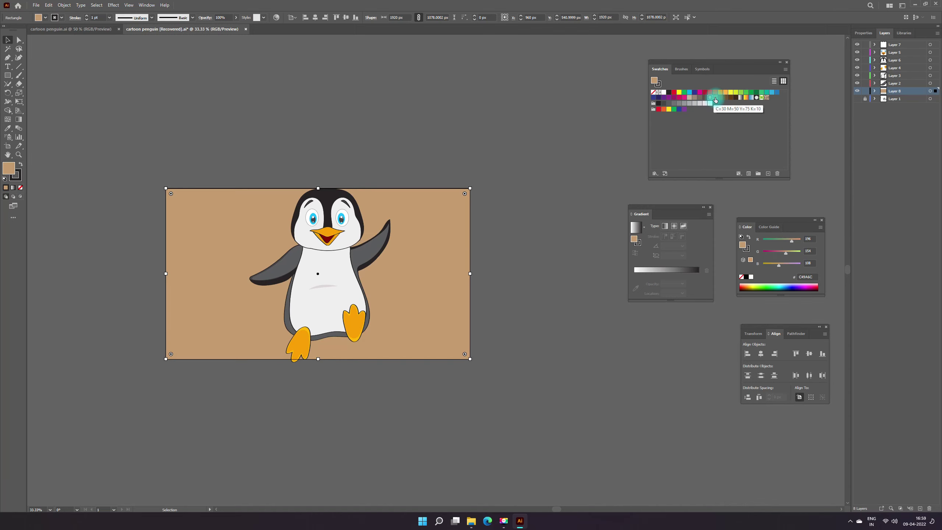
click(765, 94)
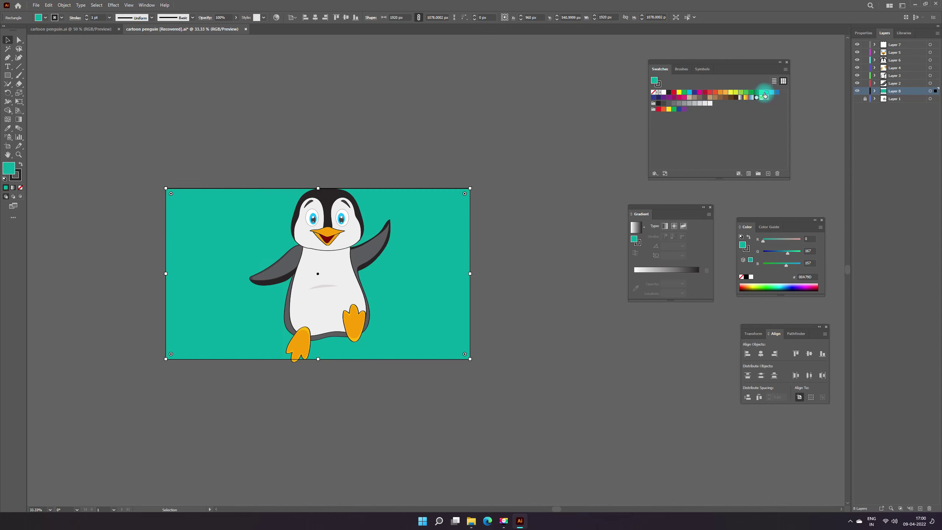
click(553, 171)
key(z)
alt+click(538, 259)
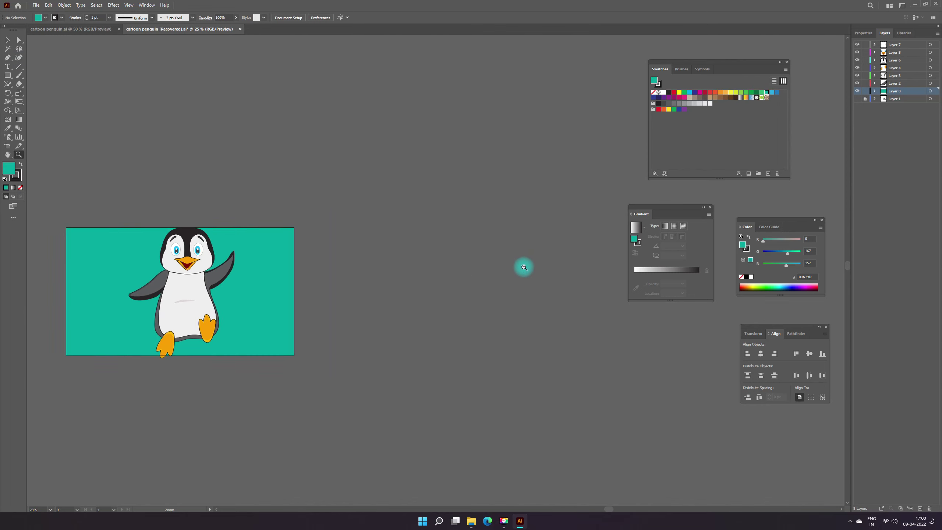
Save the penguin document and preview the artwork zoomed in with panels hidden
click(35, 5)
click(51, 75)
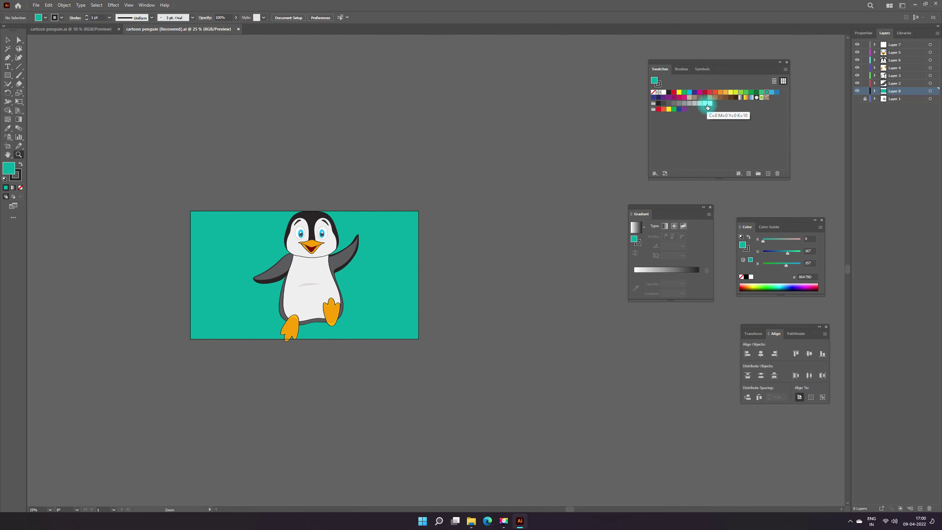
key(Tab)
click(519, 214)
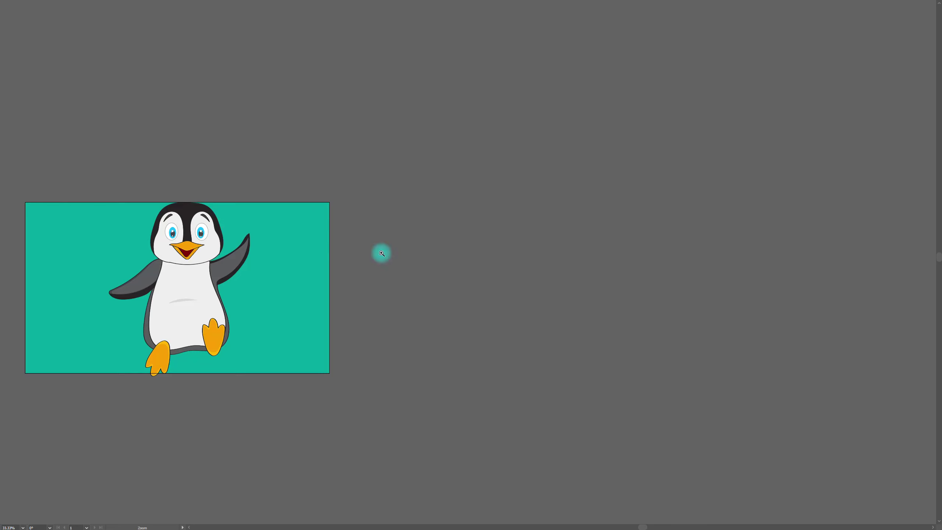
click(395, 259)
drag(396, 259, 663, 204)
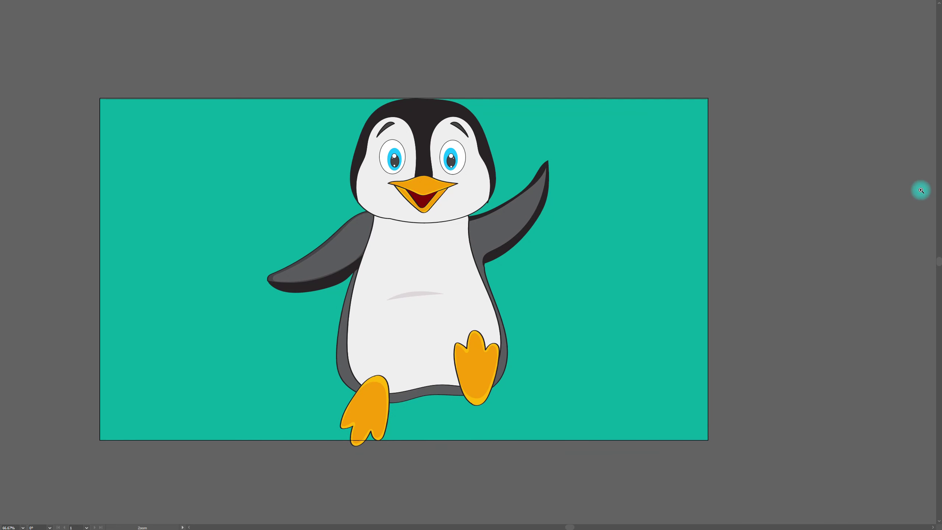
mouse_move(939, 178)
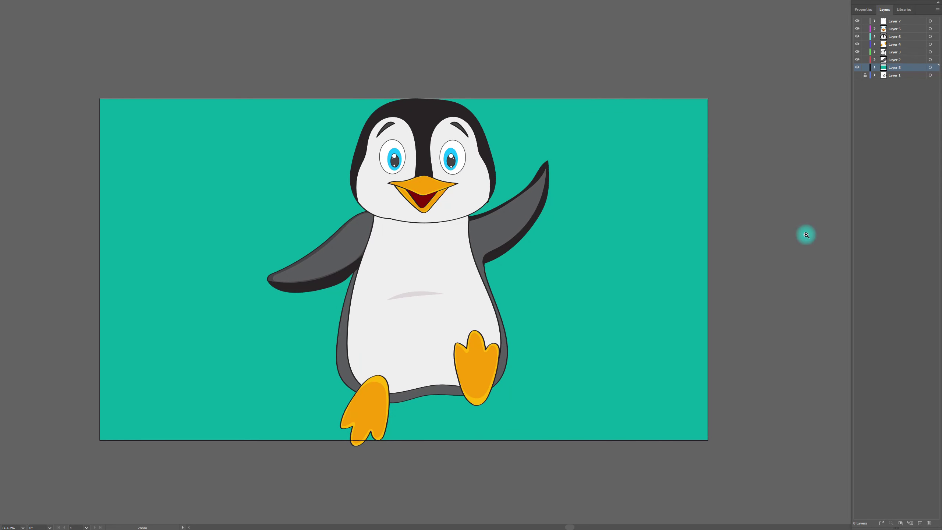
key(Tab)
click(843, 500)
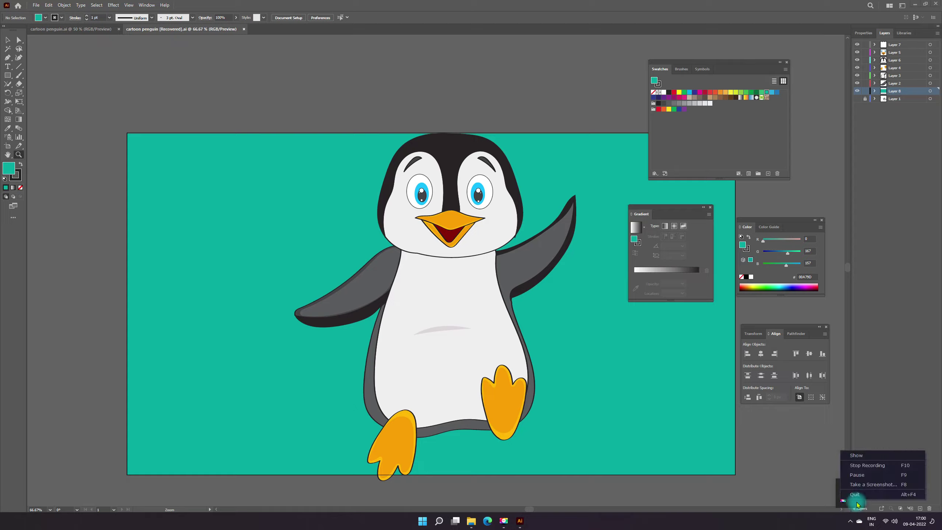